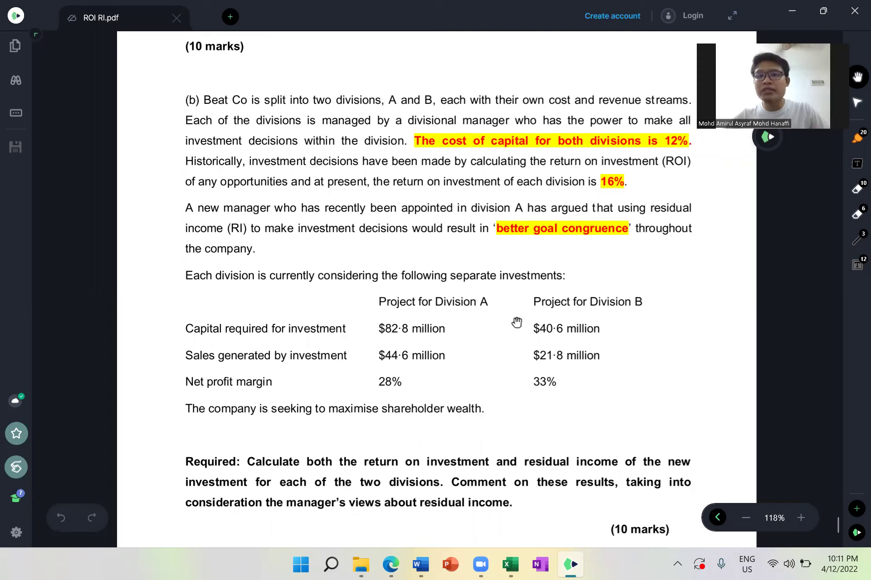
# Review part (b) of the question in ROI RI.pdf, covering both divisions' investment figures and the required calculations.
pyautogui.scroll(-2, 515, 322)
pyautogui.scroll(-2, 499, 313)
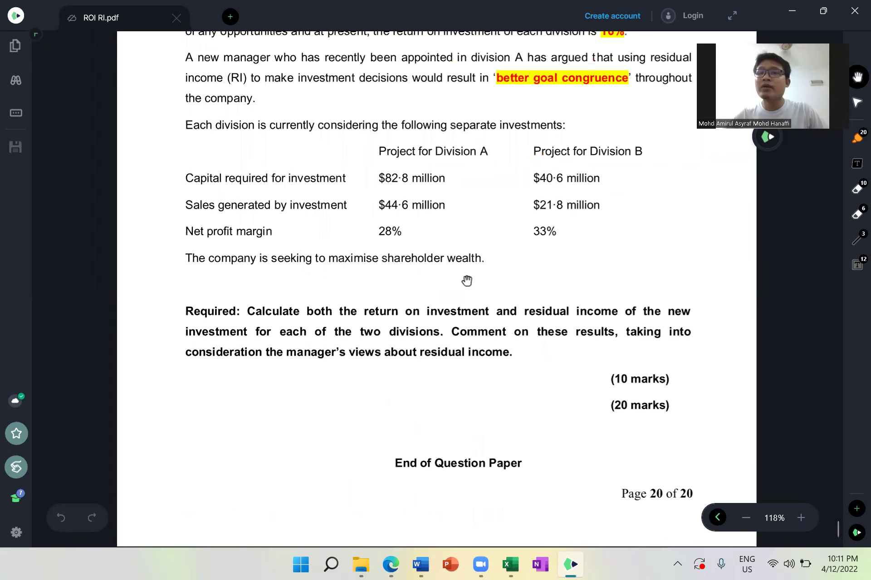
pyautogui.scroll(2, 454, 204)
pyautogui.scroll(2, 408, 228)
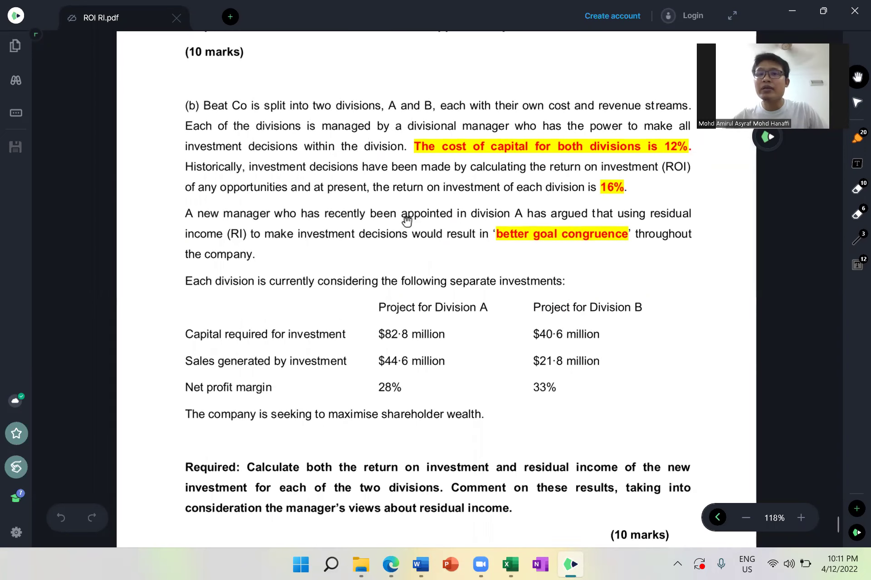
pyautogui.scroll(-2, 408, 222)
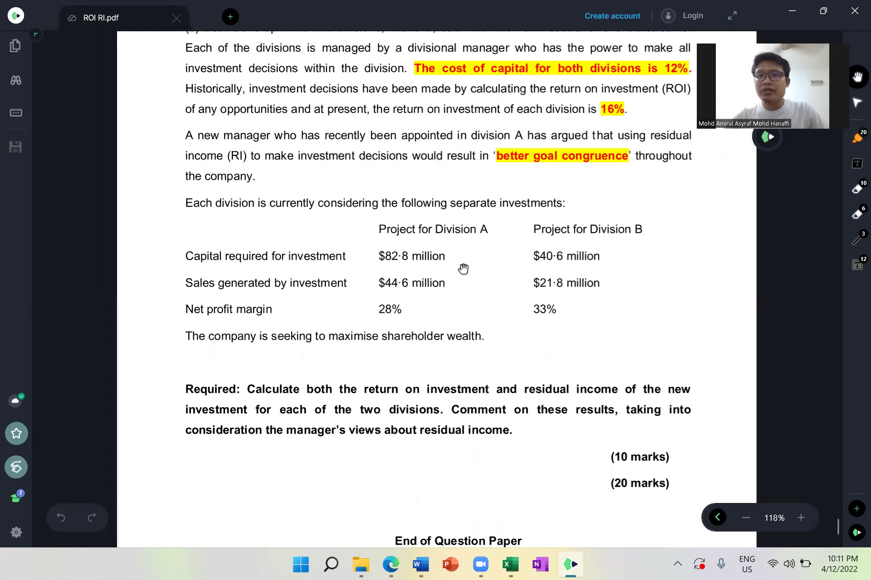
pyautogui.scroll(-2, 495, 286)
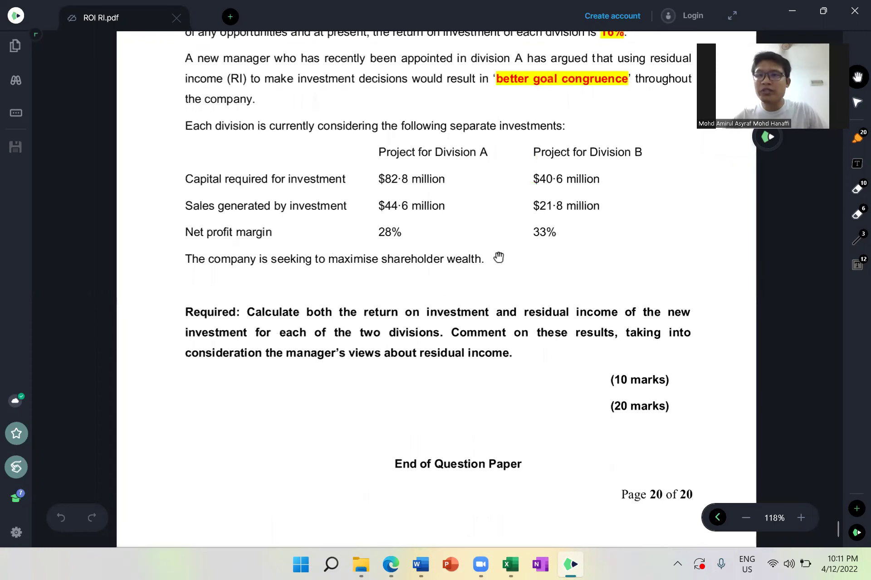
pyautogui.scroll(-1, 497, 259)
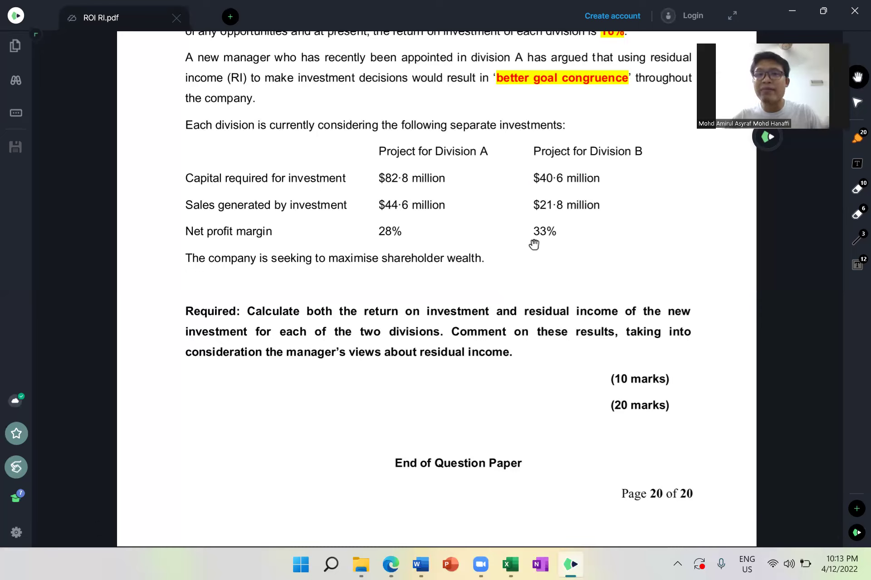
# Switch to the Excel workbook and format row 6, the basic calculation point, in bold with a yellow fill.
pyautogui.click(509, 565)
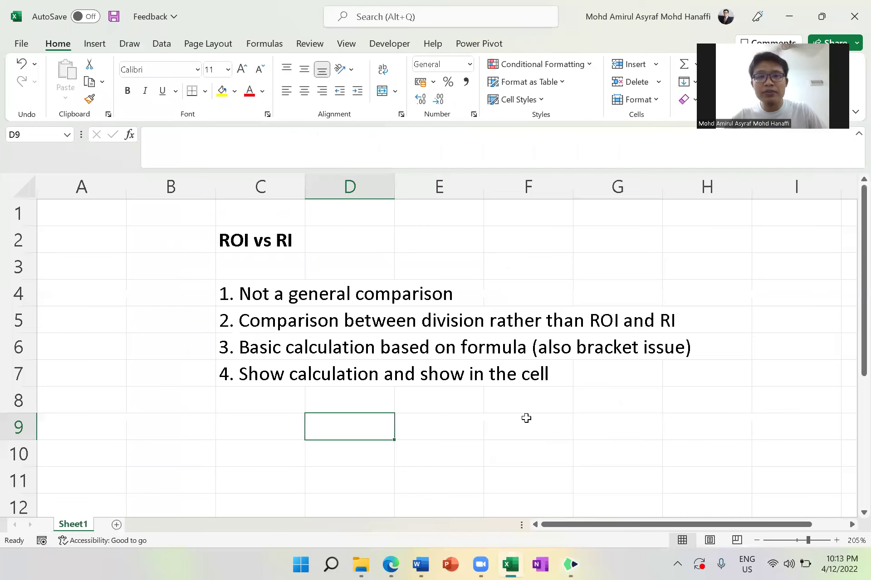
pyautogui.click(281, 352)
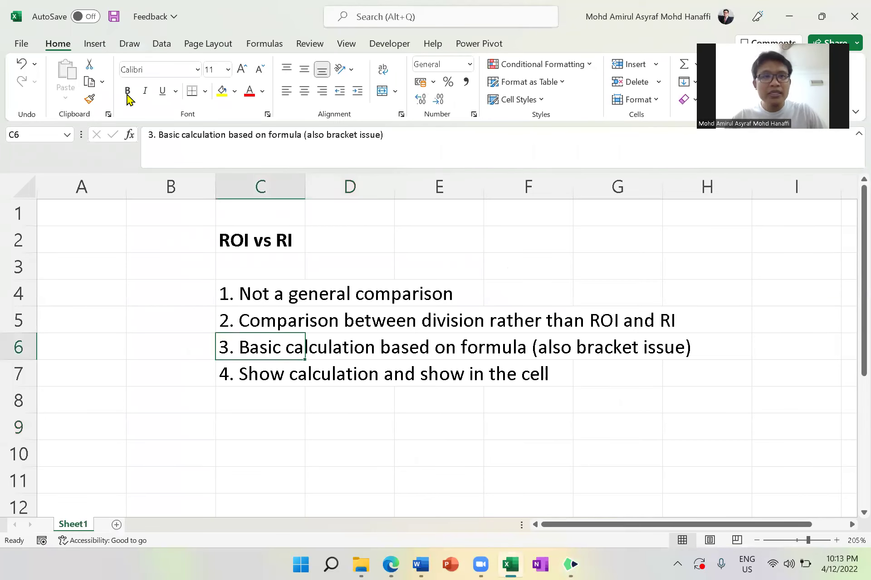
pyautogui.click(27, 349)
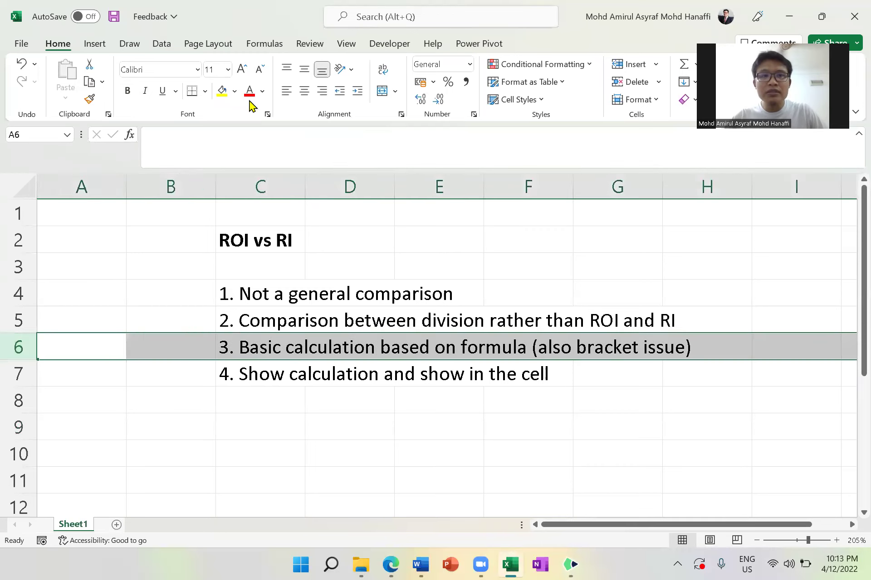
pyautogui.click(221, 92)
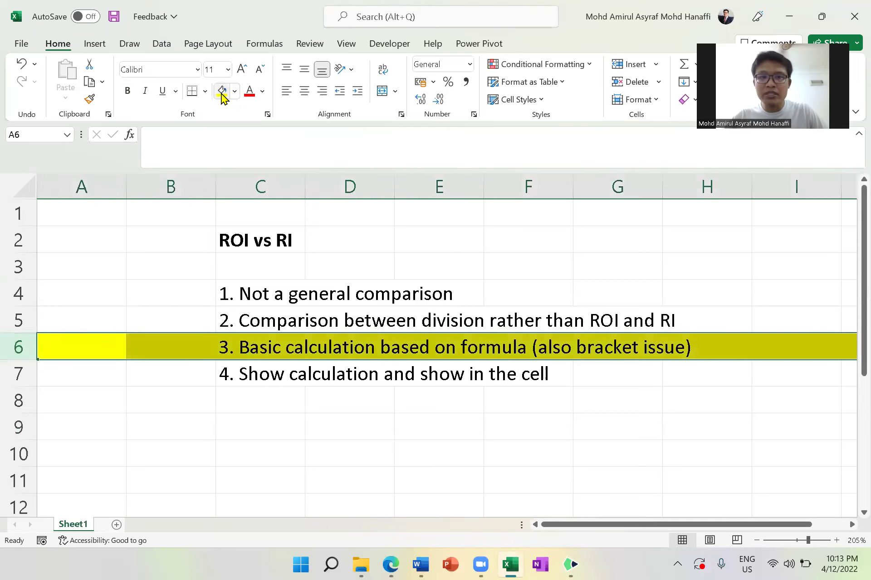
pyautogui.click(129, 92)
pyautogui.click(440, 423)
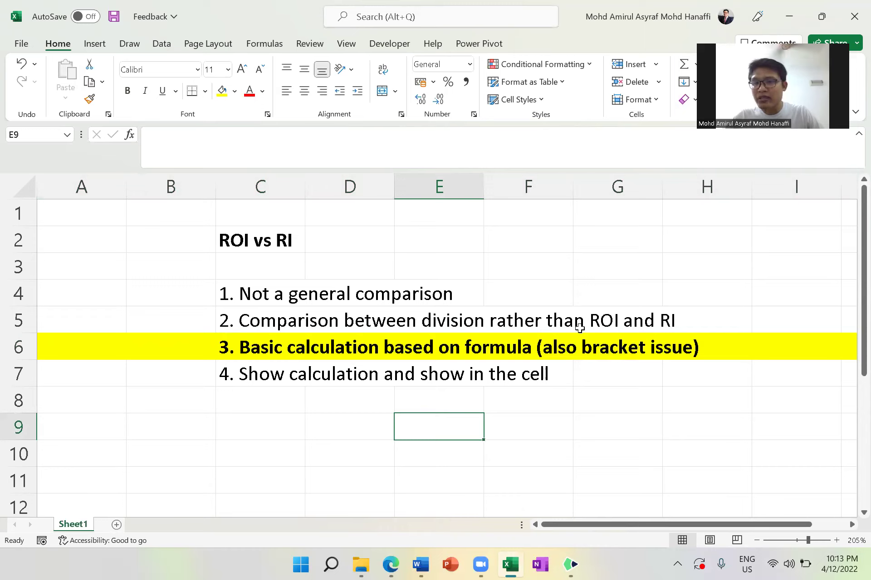
pyautogui.click(582, 357)
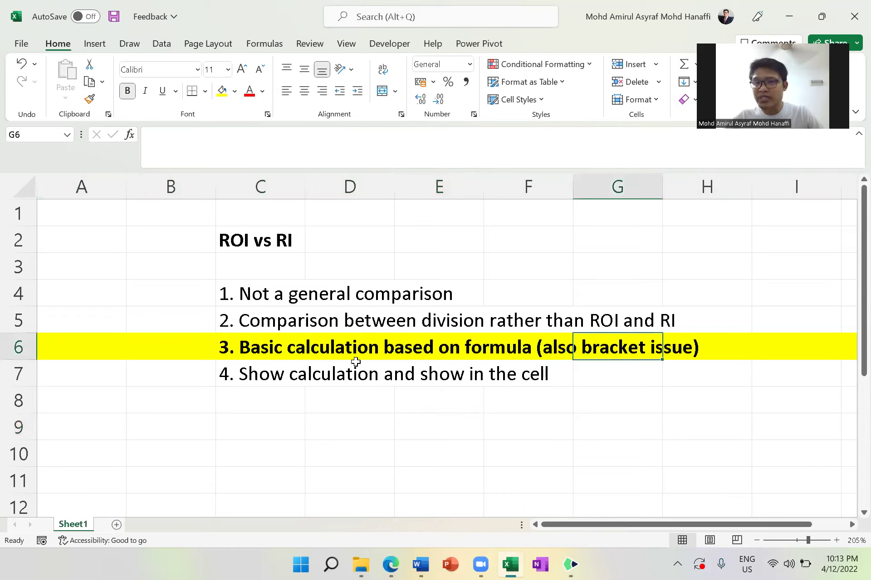
# Add a new worksheet and enter the column headings Division A in D2 and Division B in E2.
pyautogui.click(116, 525)
pyautogui.scroll(4, 475, 301)
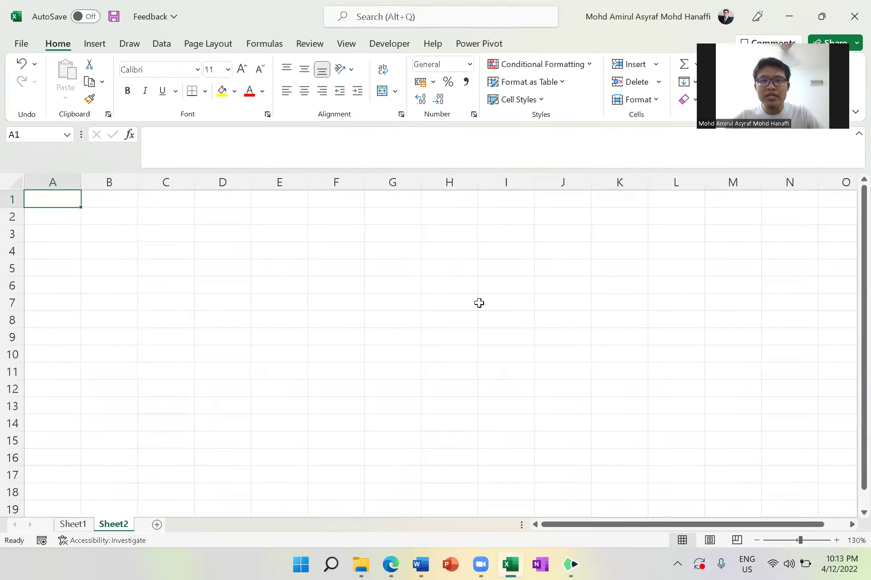
pyautogui.click(268, 235)
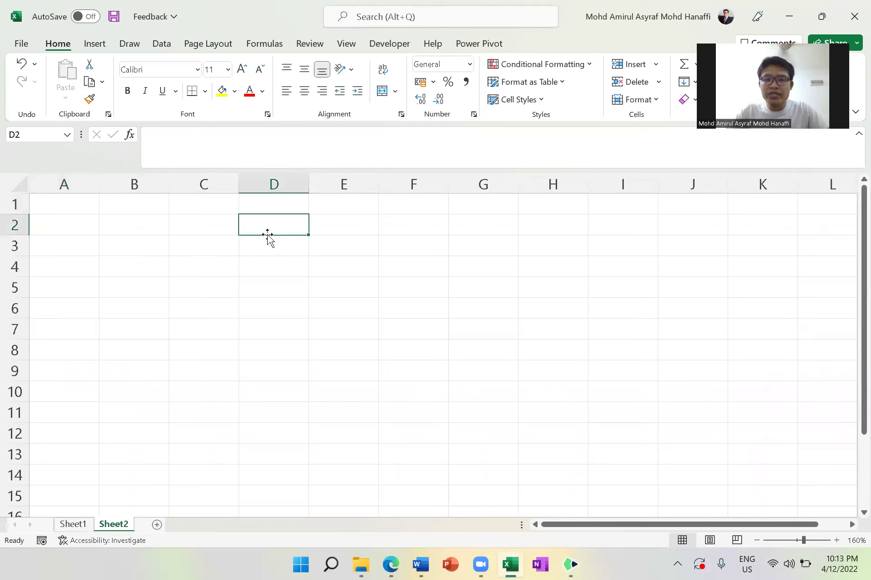
pyautogui.write('Division')
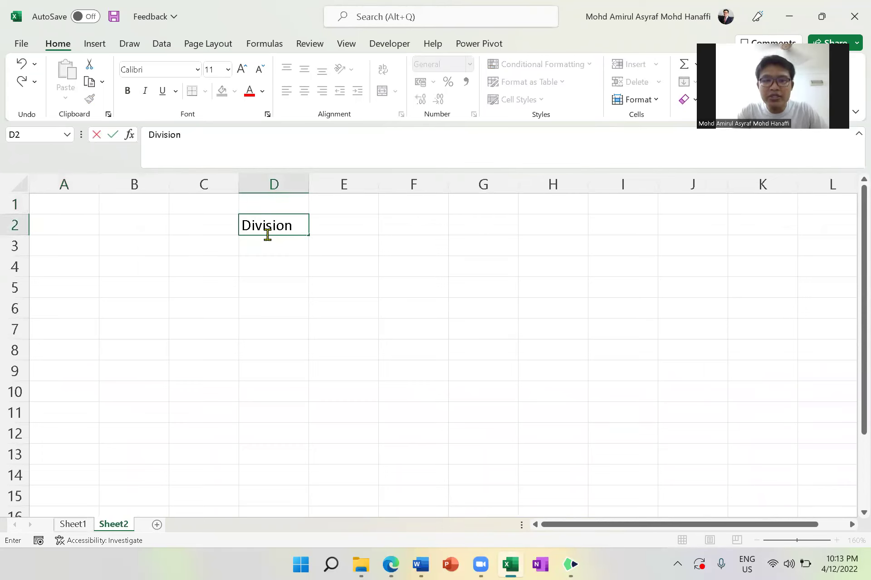
pyautogui.write(' A')
pyautogui.click(364, 227)
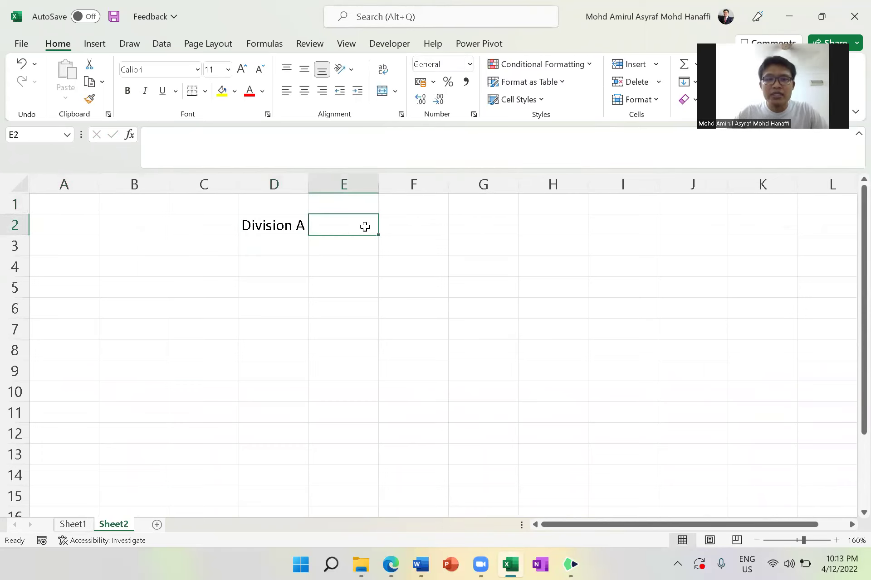
pyautogui.write('Div')
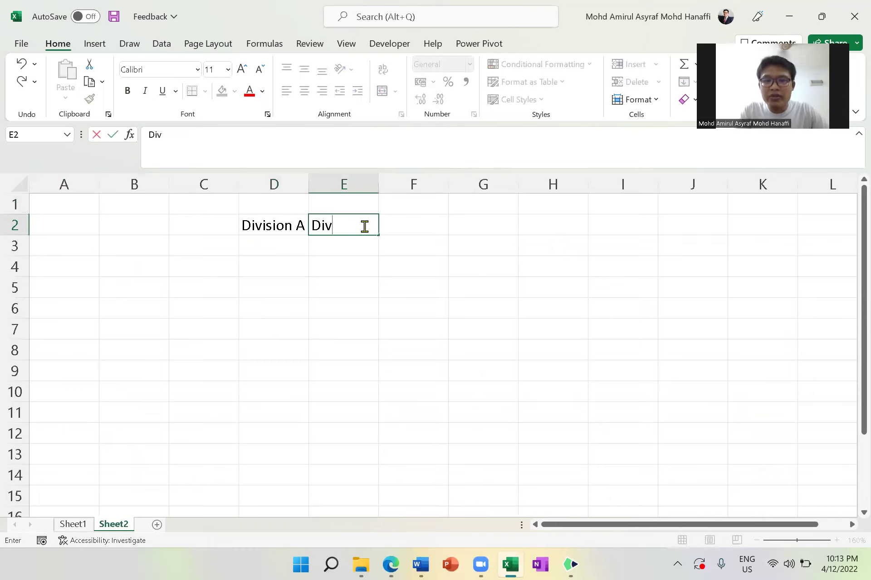
pyautogui.write('ision B')
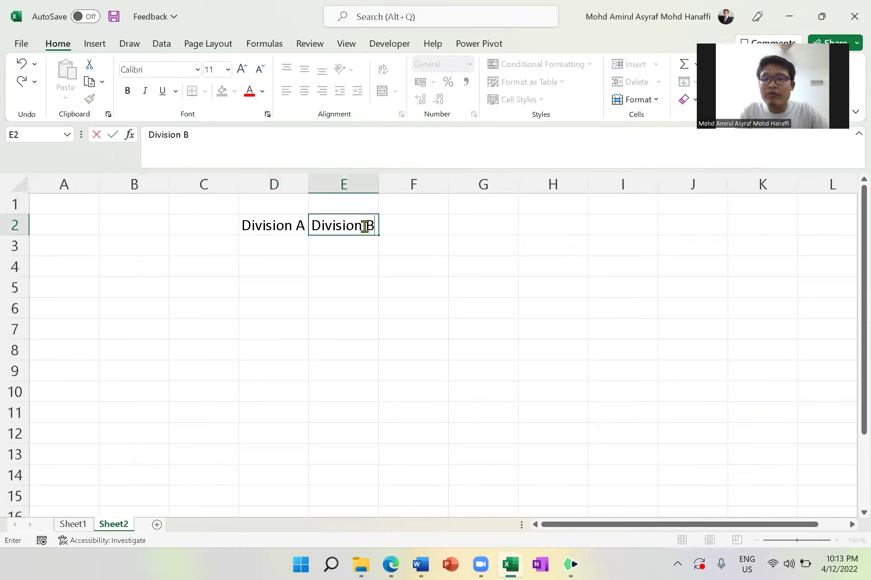
pyautogui.press('Return')
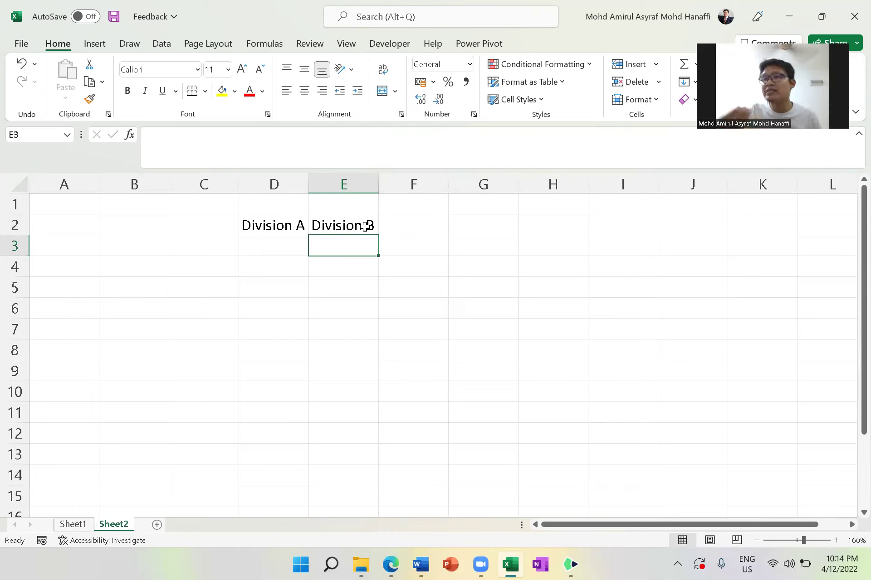
# Enter the row labels ROI in C3 and RI in C7.
pyautogui.click(207, 243)
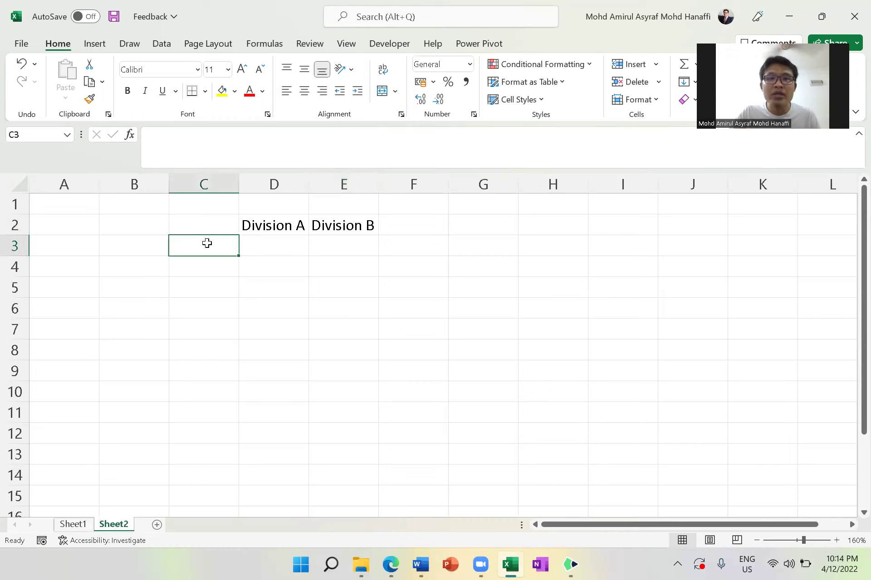
pyautogui.write('ROI')
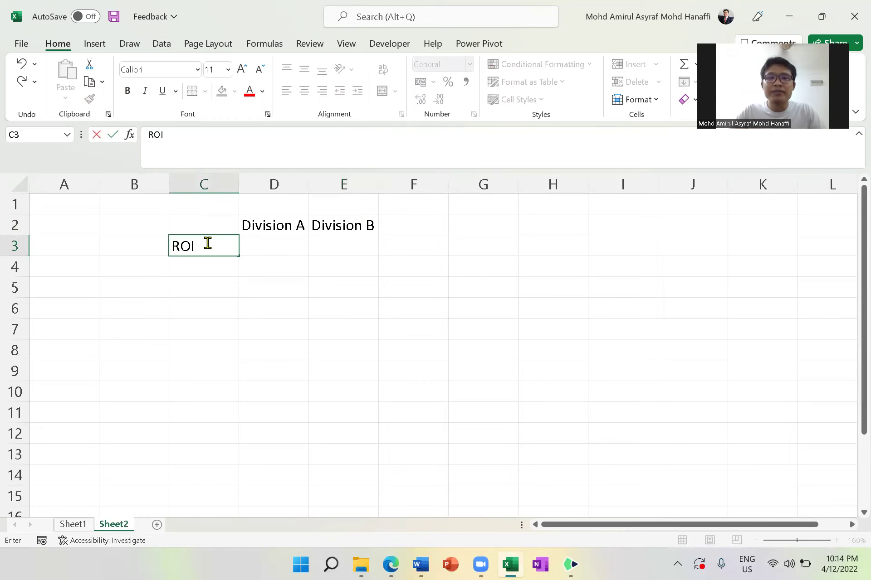
pyautogui.click(195, 351)
pyautogui.click(196, 331)
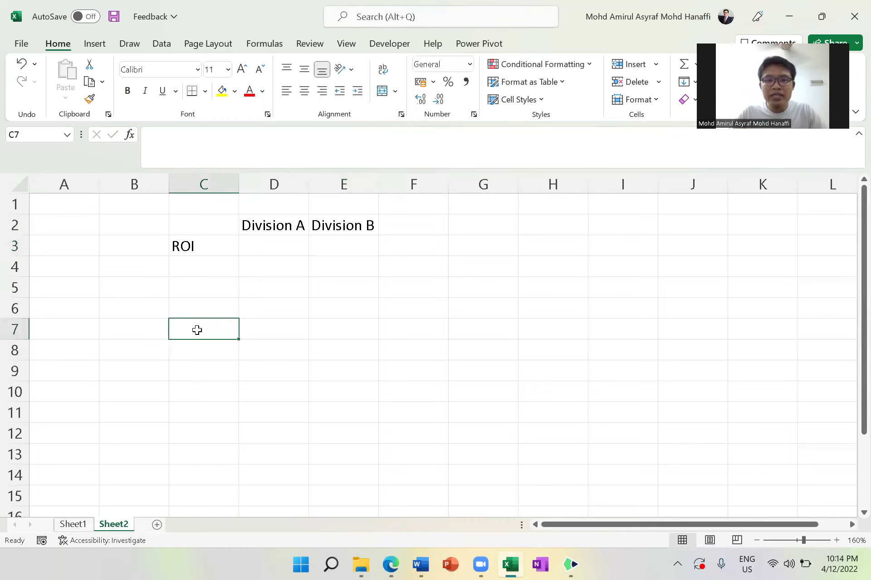
pyautogui.write('RI')
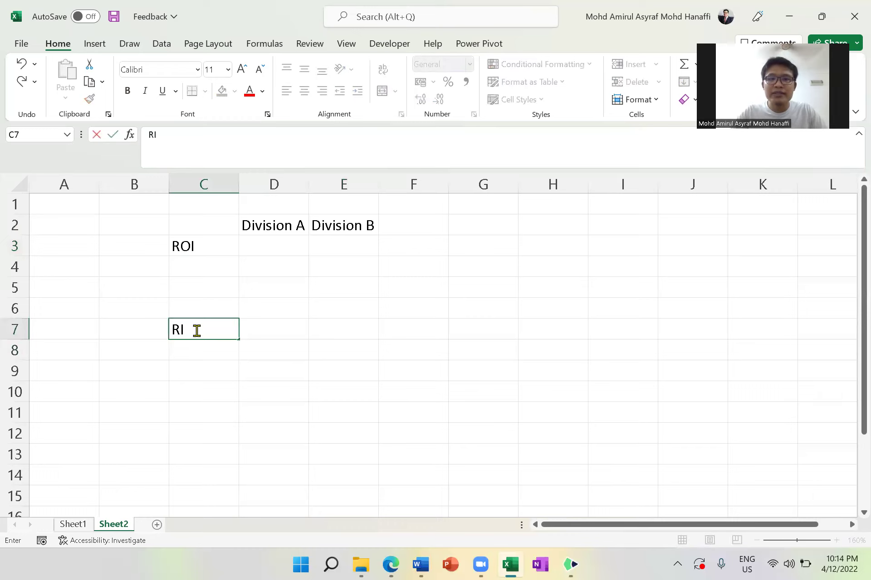
# Replace the label in C3 with PBIT and enter Capital investment in C4.
pyautogui.click(211, 244)
pyautogui.press('BackSpace')
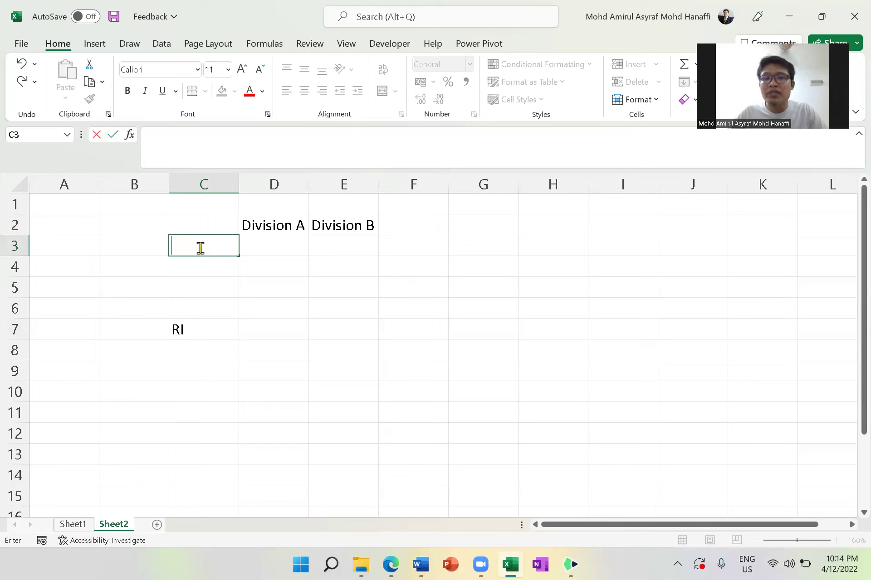
pyautogui.write('PBIT')
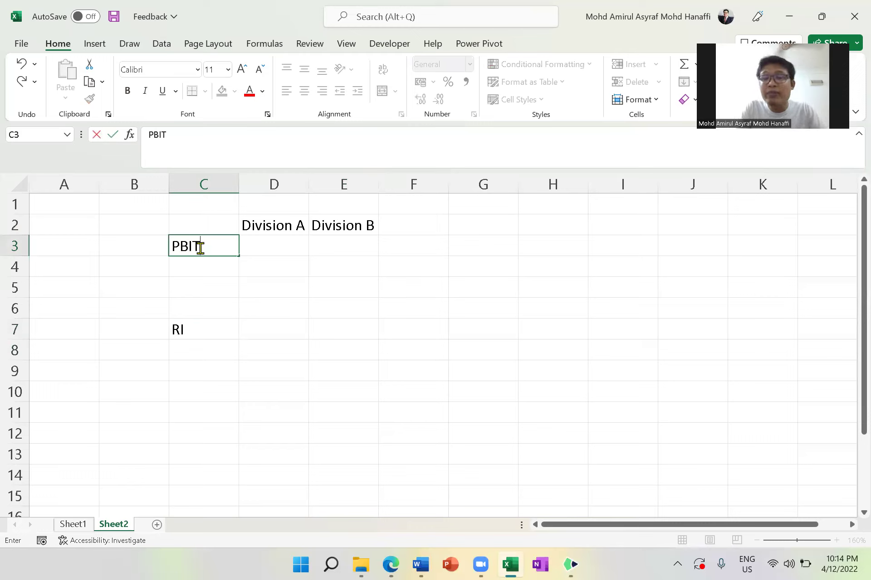
pyautogui.press('Return')
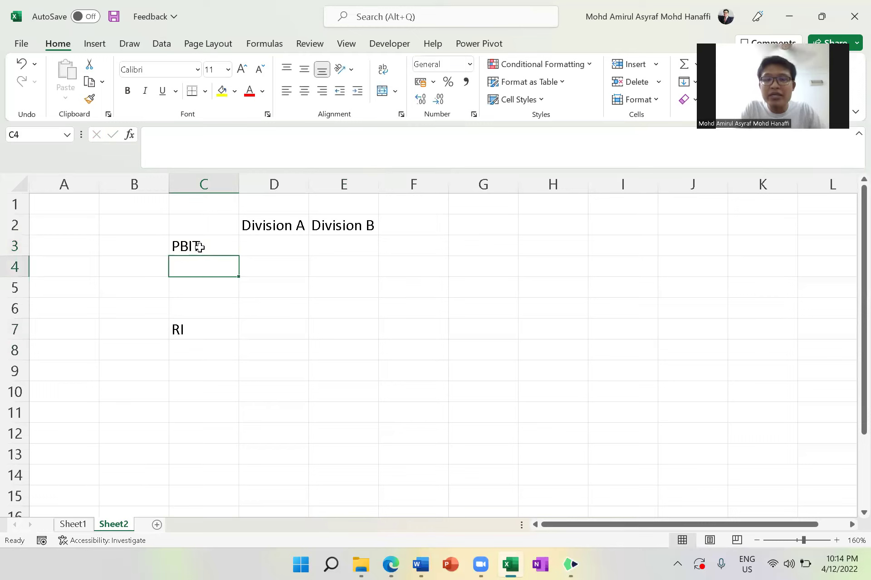
pyautogui.write('Capita')
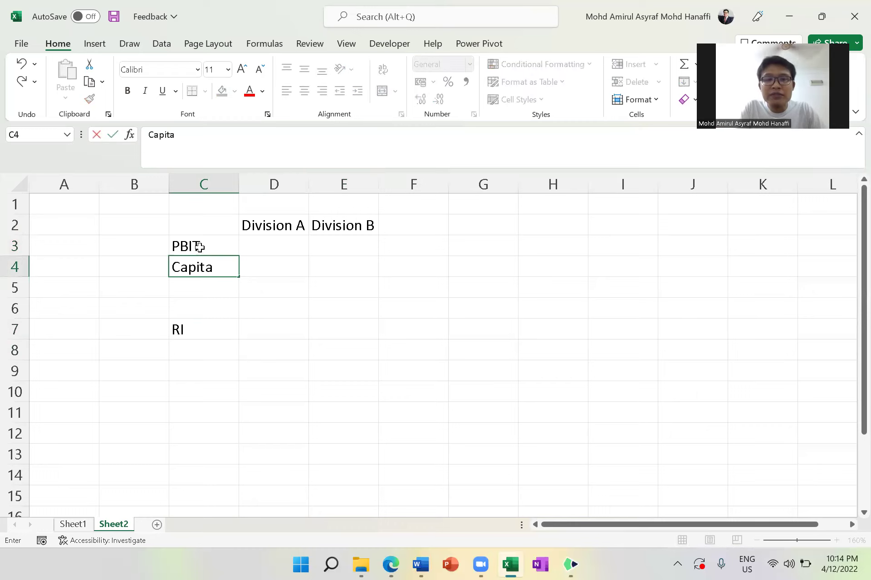
pyautogui.write('l investment')
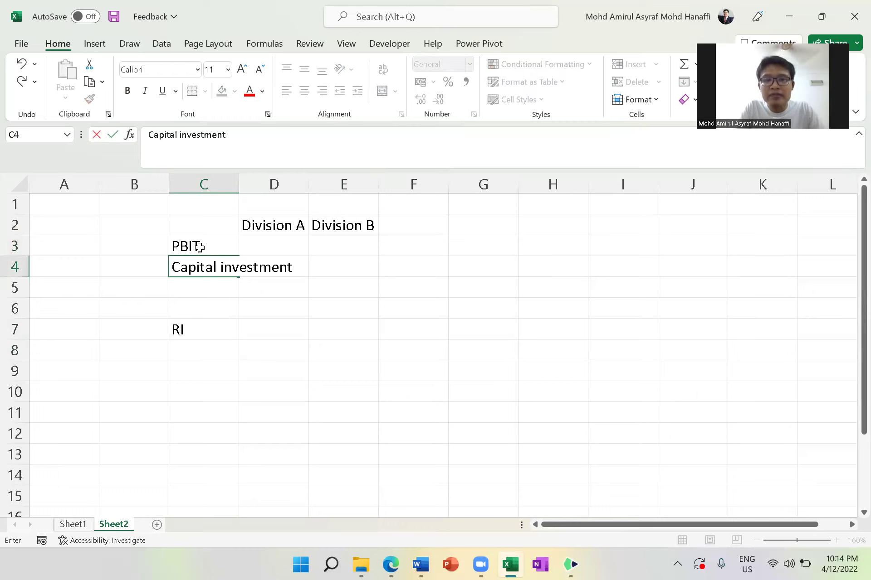
pyautogui.press('Return')
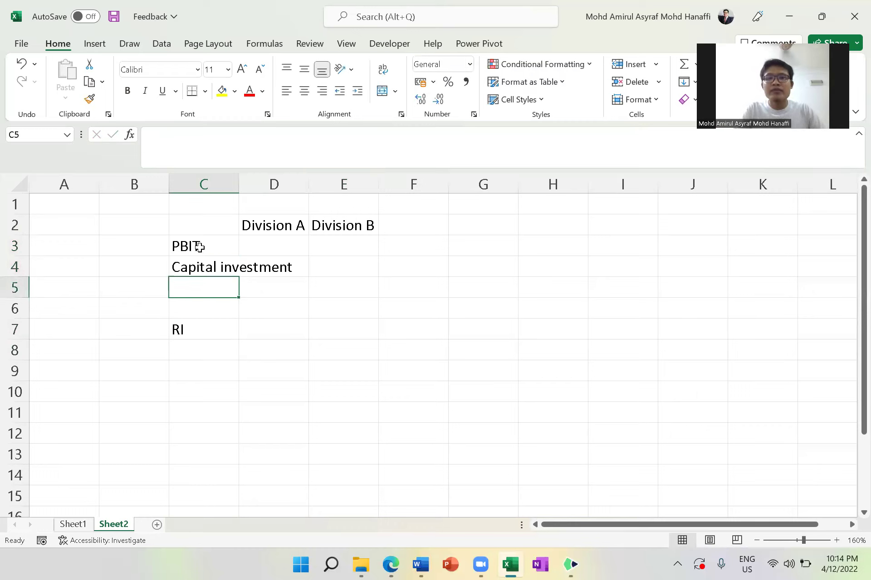
# Widen column C to fit its labels and enter ROI in C5.
pyautogui.doubleClick(239, 185)
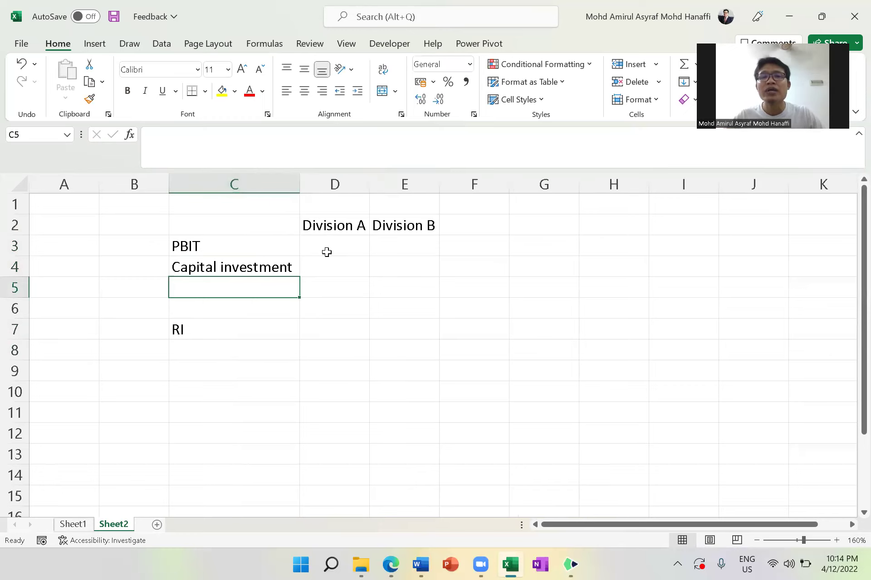
pyautogui.write('OI')
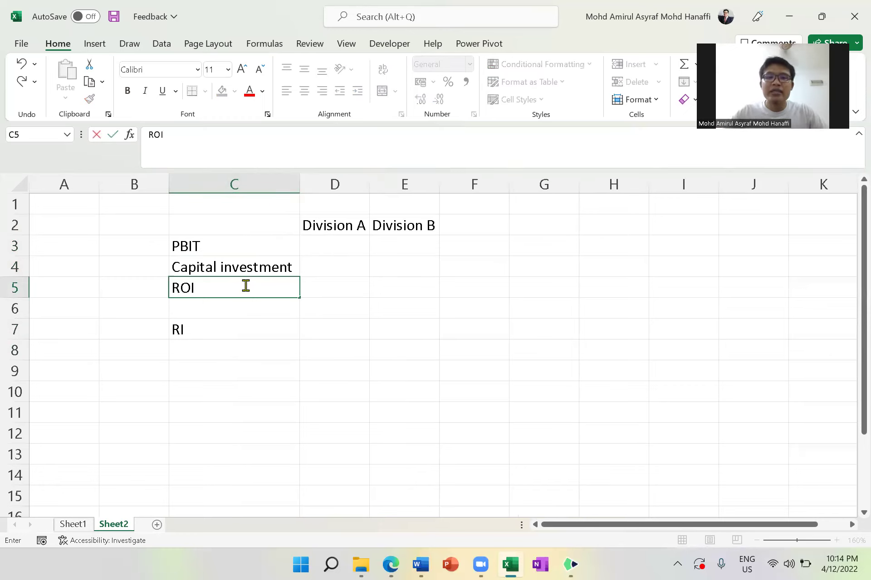
pyautogui.press('Return')
pyautogui.click(246, 242)
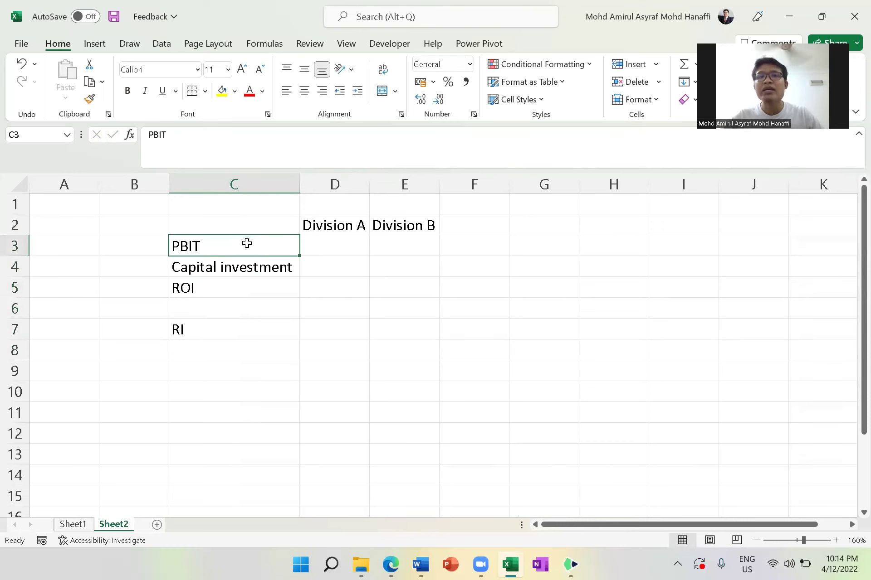
pyautogui.click(249, 270)
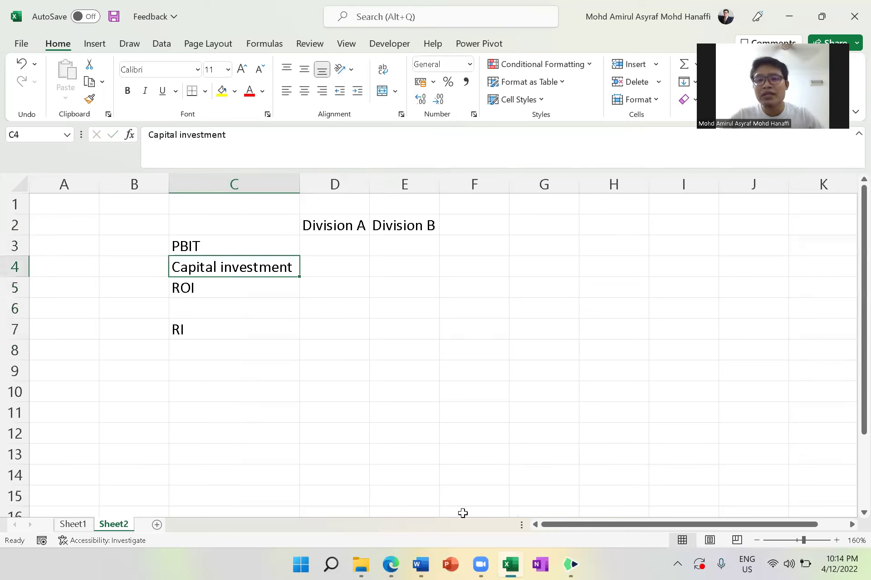
# Check both projects' capital, sales and profit margin figures in ROI RI.pdf and return to the Excel worksheet.
pyautogui.click(332, 269)
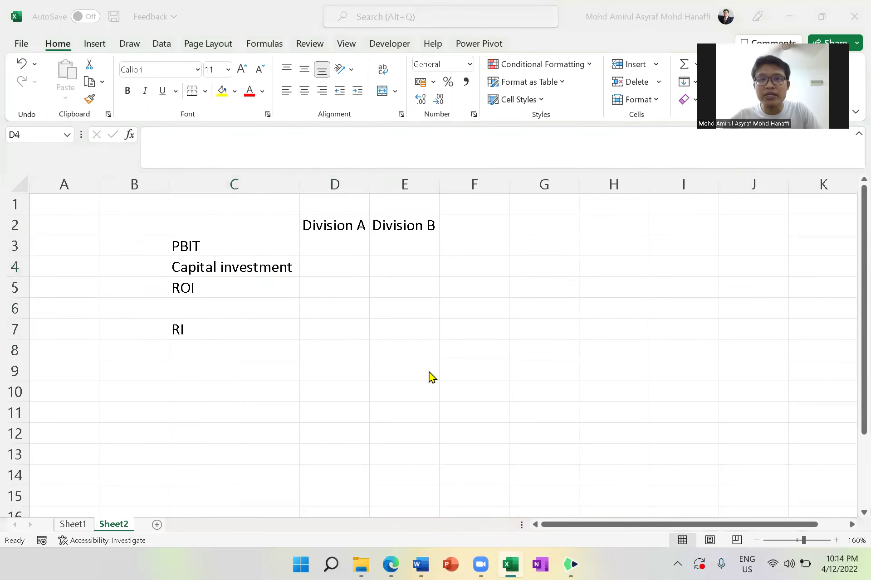
pyautogui.hotkey('alt', 'Tab')
pyautogui.hotkey('alt', 'Tab')
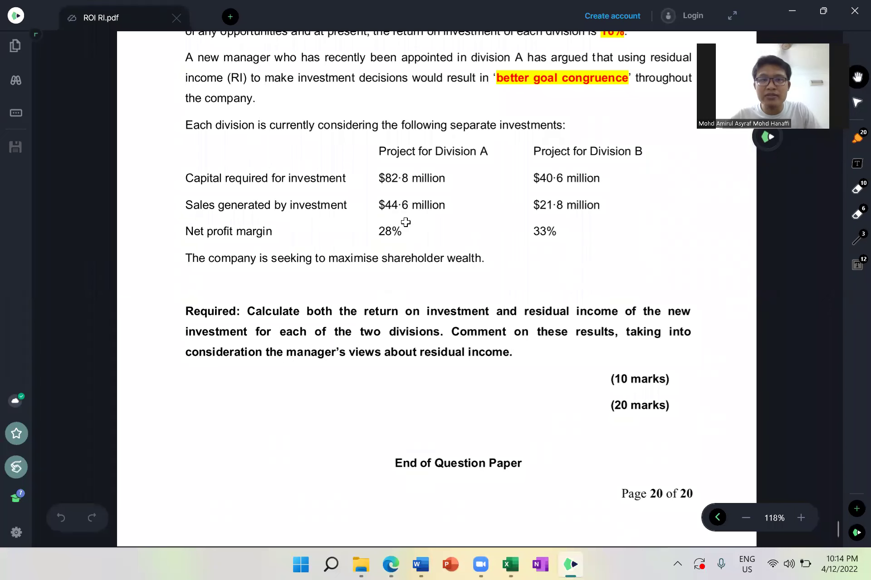
pyautogui.hotkey('alt', 'Tab')
# Merge and center D1:E1 above the division headings and enter the unit label $'million.
pyautogui.moveTo(365, 206); pyautogui.dragTo(408, 204)
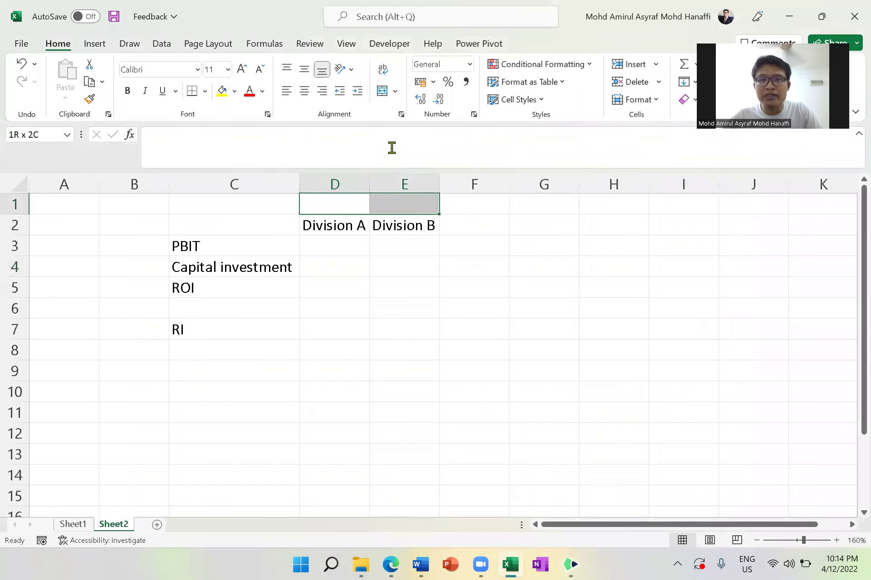
pyautogui.click(386, 90)
pyautogui.doubleClick(340, 210)
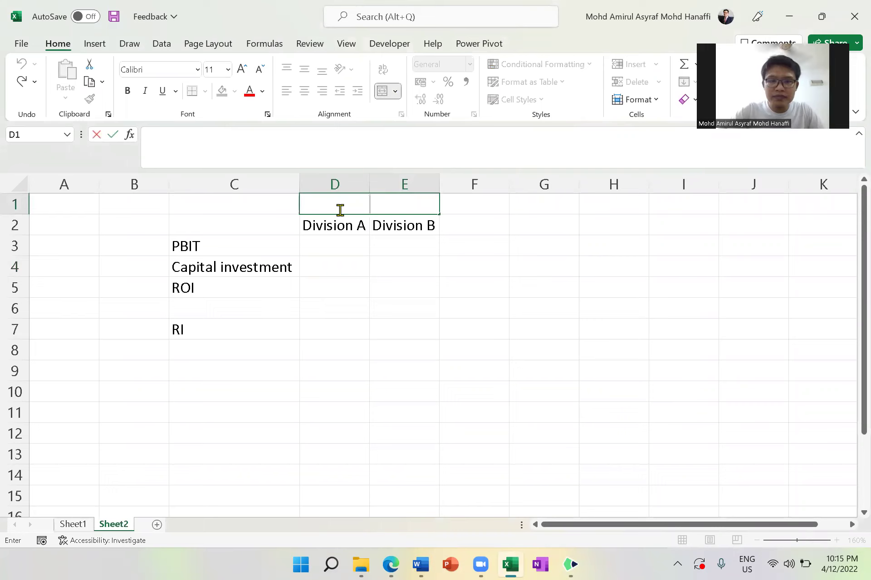
pyautogui.write("$'million")
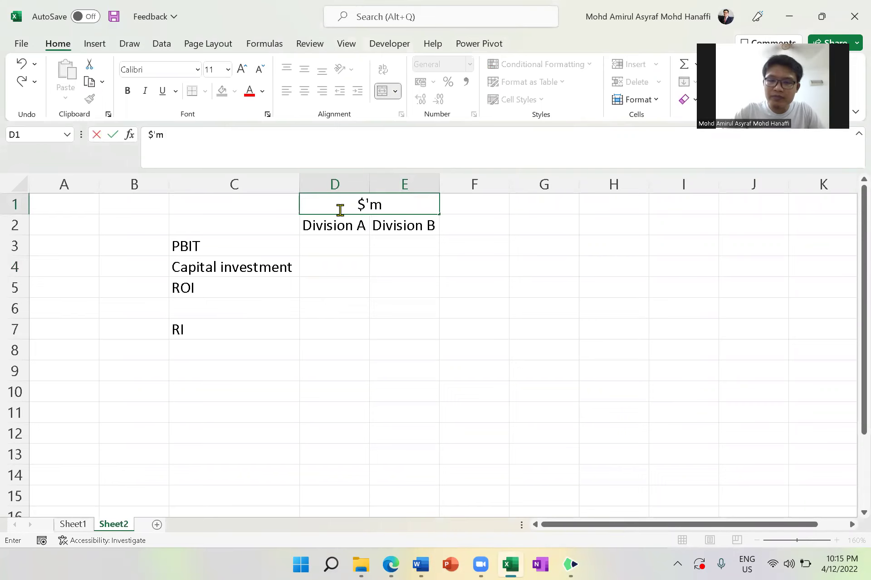
pyautogui.press('Return')
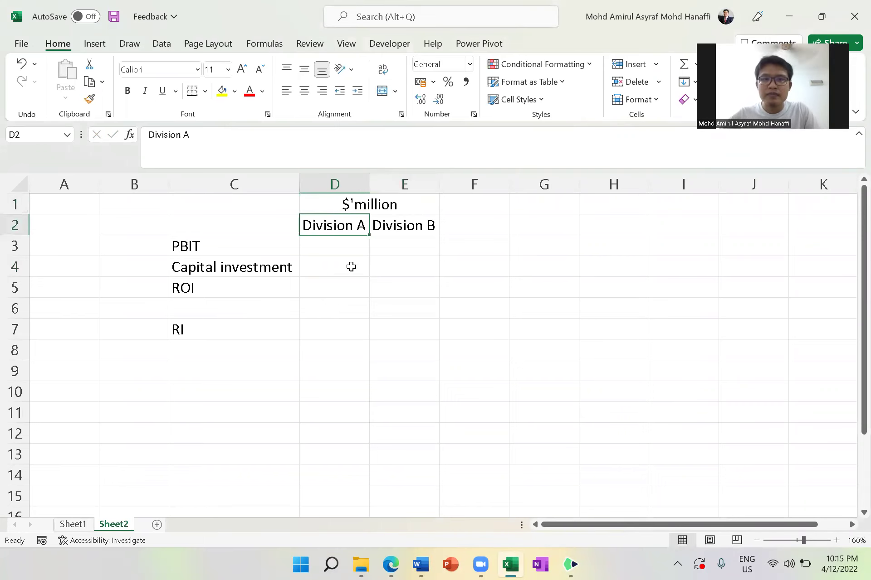
# Enter the capital investments from ROI RI.pdf in the Excel worksheet: 82.8 in D4 and 40.6 in E4.
pyautogui.hotkey('alt', 'Tab')
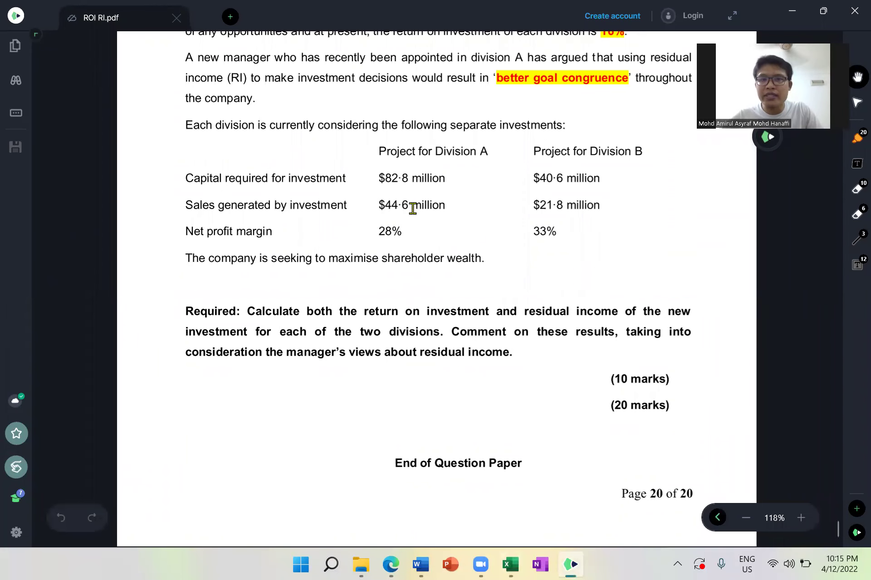
pyautogui.hotkey('alt', 'Tab')
pyautogui.write('82.8')
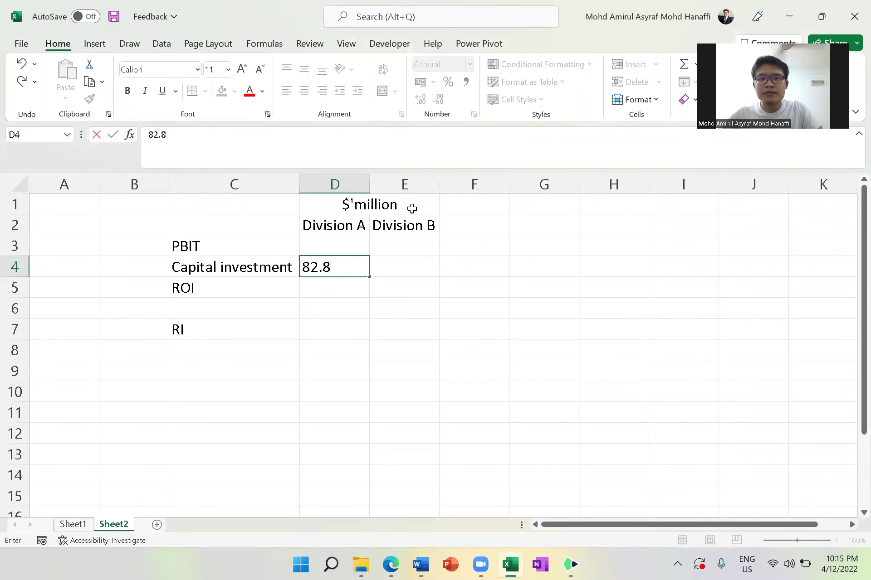
pyautogui.press('Tab')
pyautogui.hotkey('alt', 'Tab')
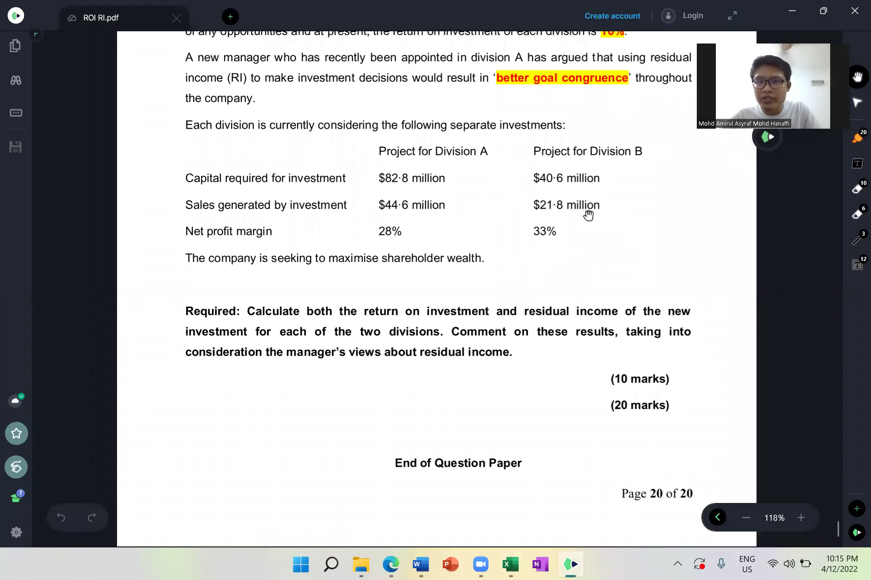
pyautogui.hotkey('alt', 'Tab')
pyautogui.write('40.6')
pyautogui.press('Return')
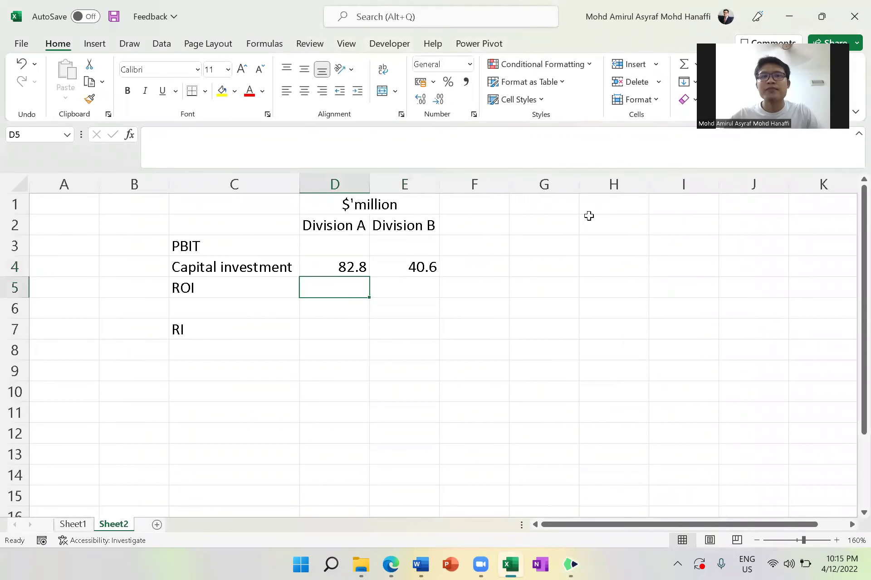
# Calculate Division A's PBIT in D3 with =44.6*0.28, using the sales and net profit margin from ROI RI.pdf.
pyautogui.click(339, 249)
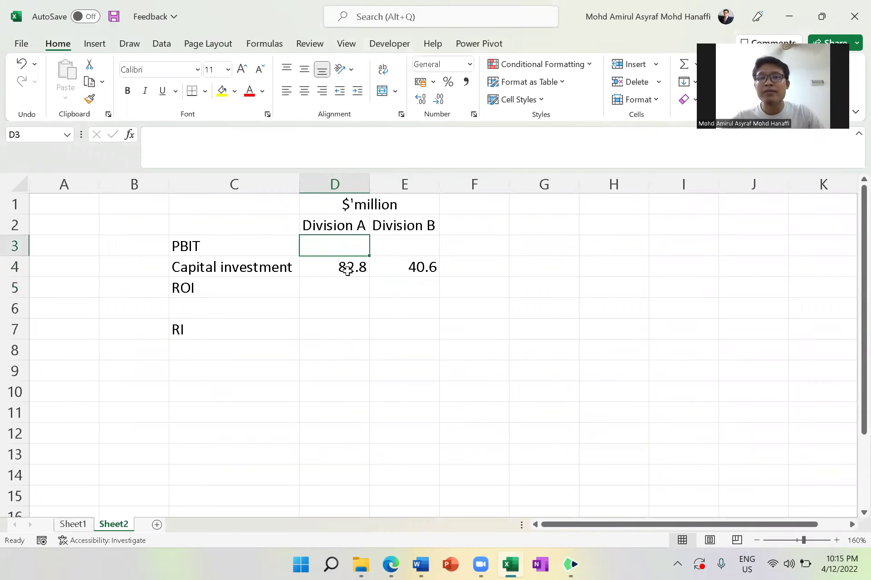
pyautogui.hotkey('alt', 'Tab')
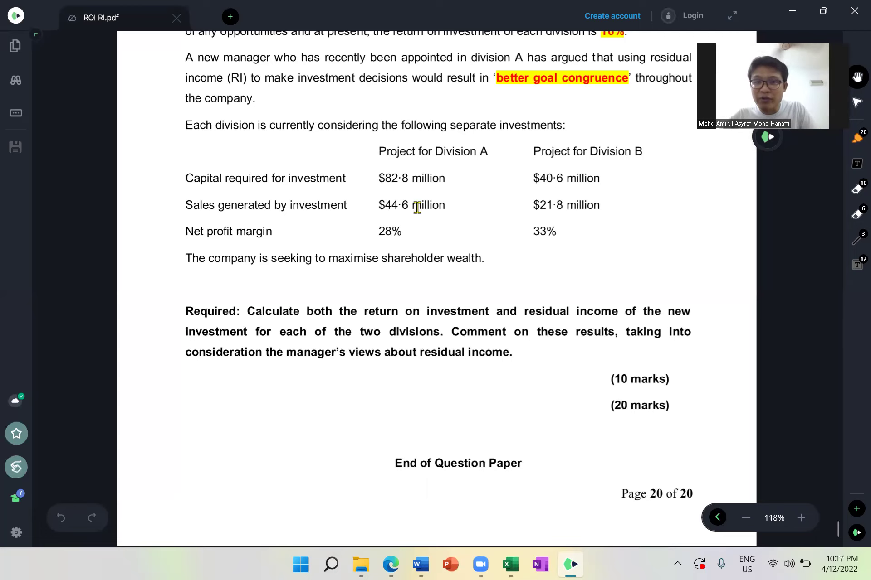
pyautogui.hotkey('alt', 'Tab')
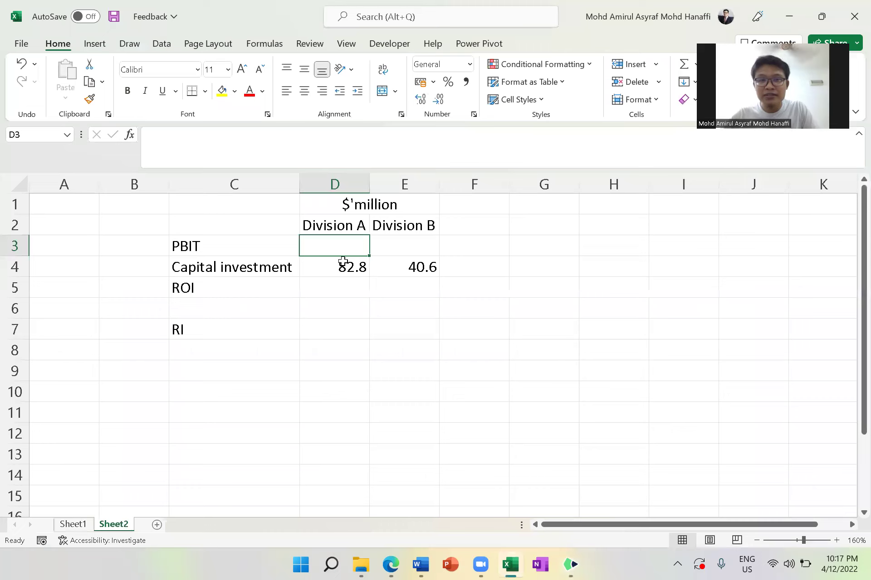
pyautogui.write('=44.6*0.')
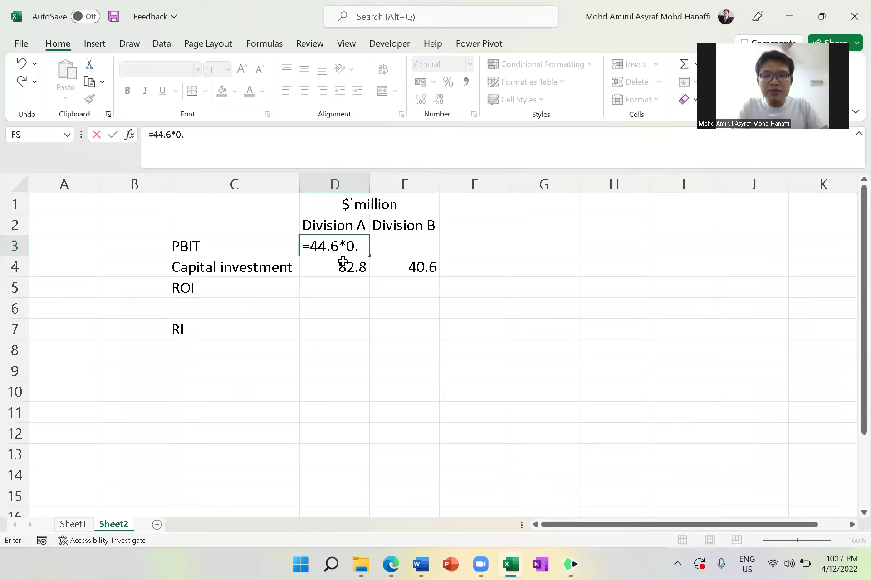
pyautogui.write('28')
pyautogui.press('Return')
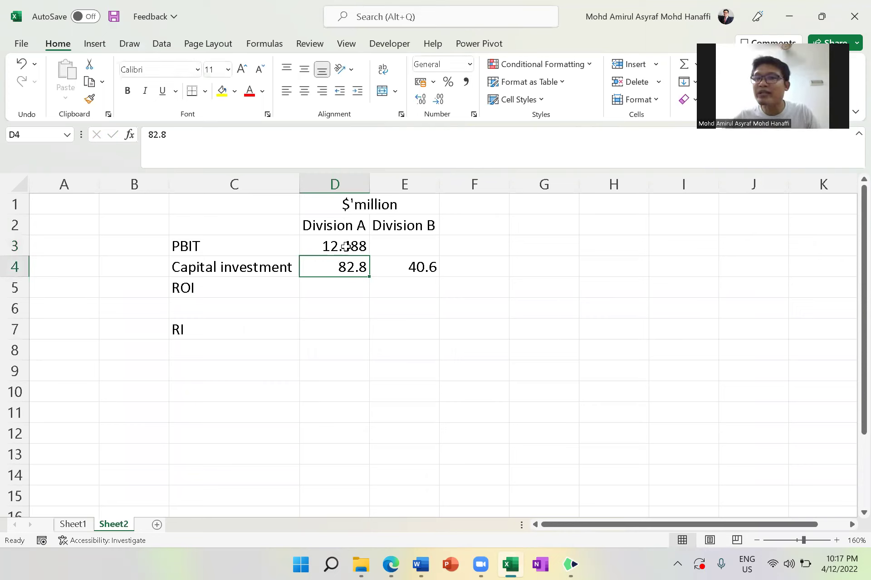
# Calculate Division A's ROI in D5 with the formula =D3/D4*100.
pyautogui.click(339, 247)
pyautogui.click(341, 291)
pyautogui.write('=')
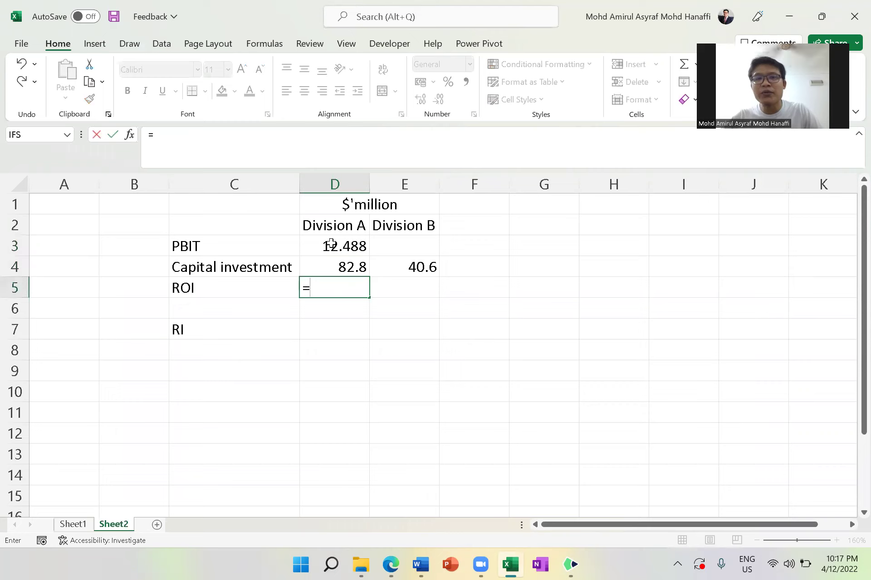
pyautogui.click(330, 246)
pyautogui.write('/')
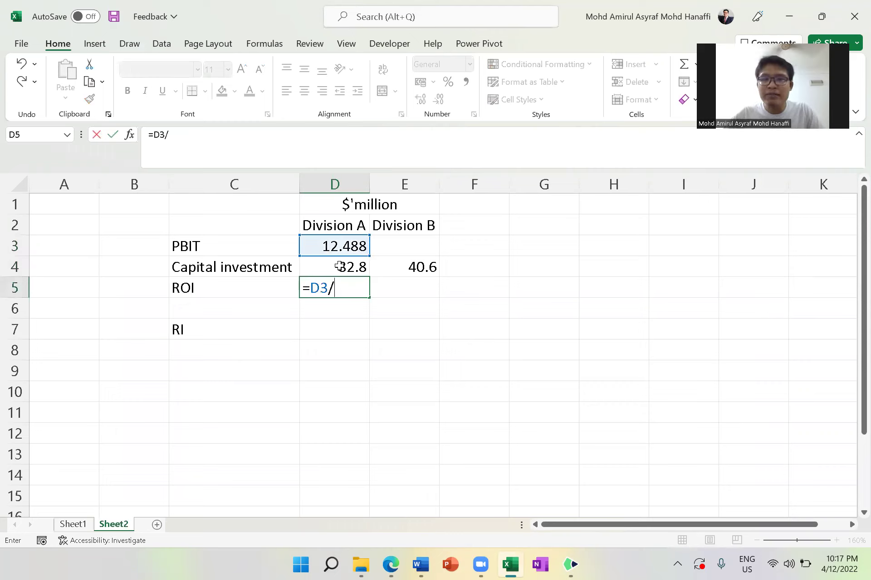
pyautogui.click(338, 262)
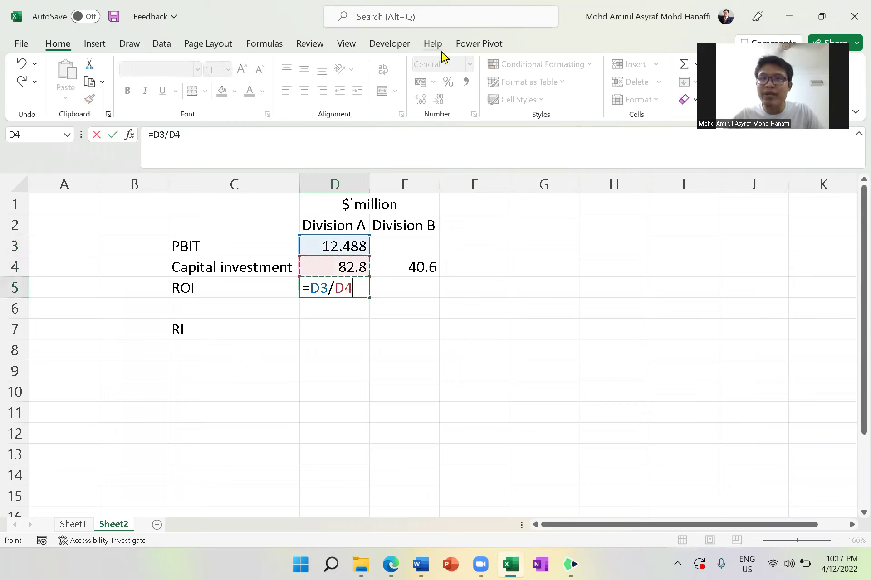
pyautogui.write('*100')
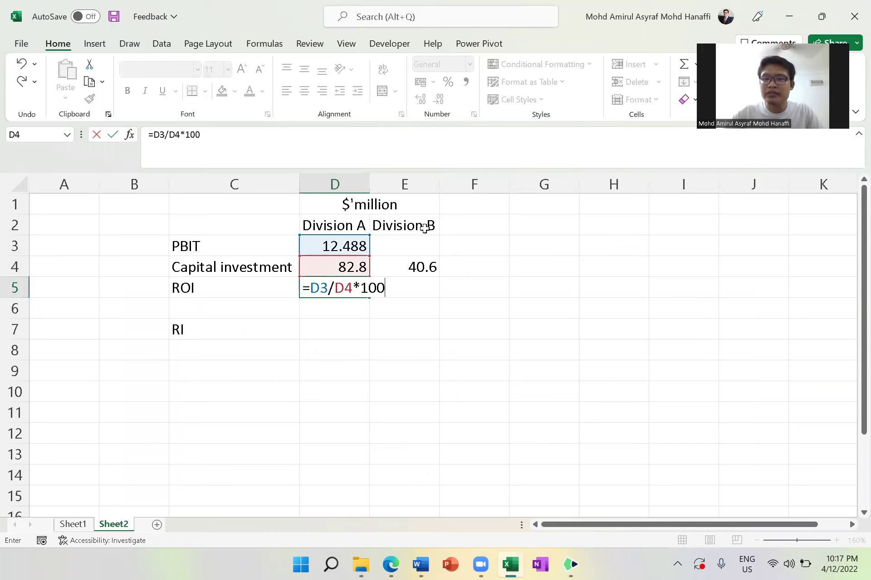
pyautogui.press('Return')
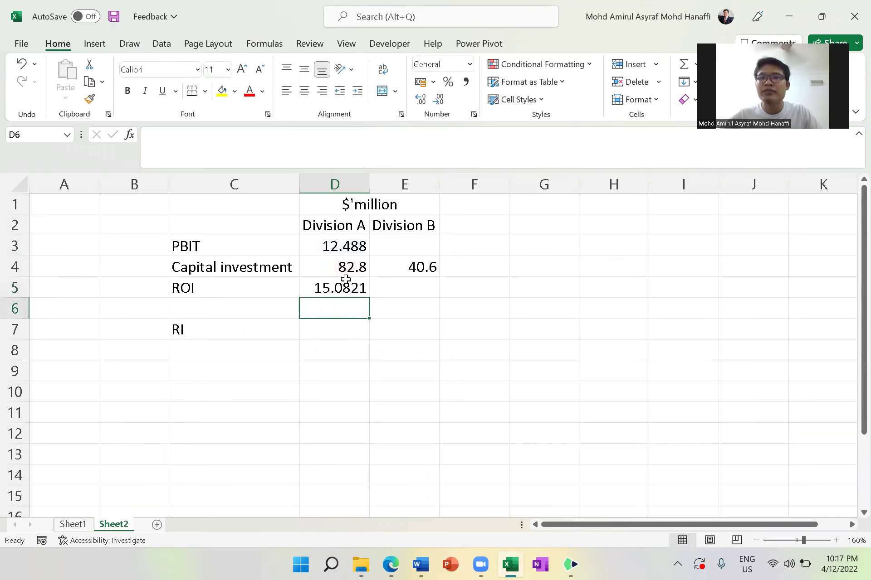
# Format Division A's ROI in D5 to show two decimal places.
pyautogui.click(345, 282)
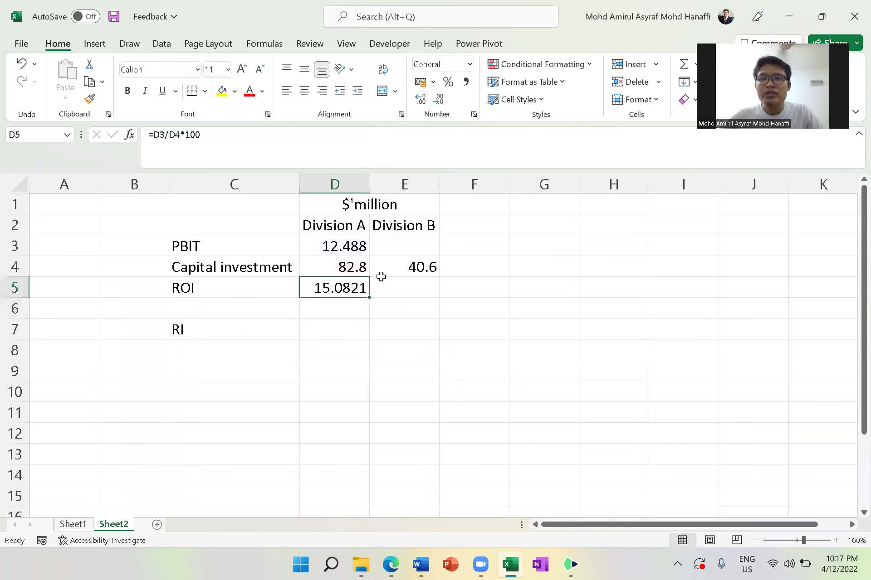
pyautogui.click(436, 102)
pyautogui.click(436, 102)
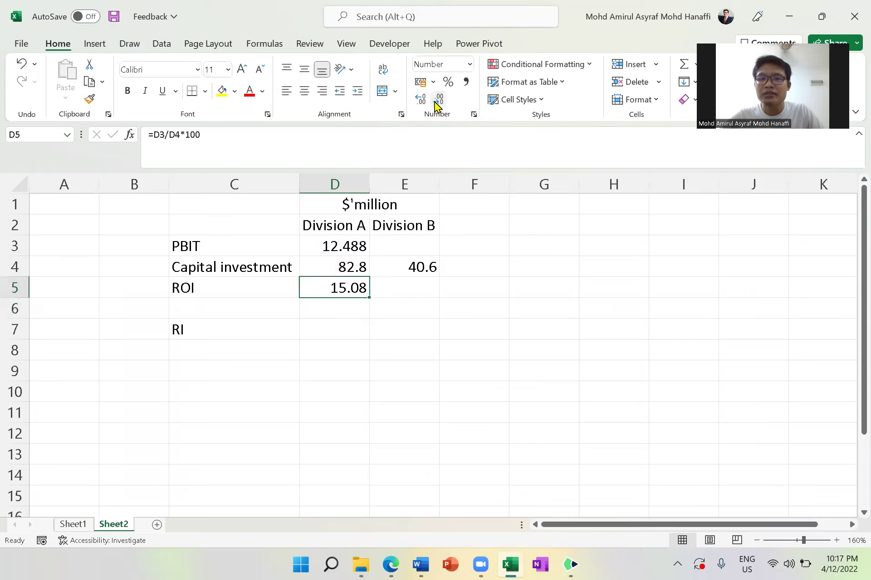
# Calculate Division B's PBIT in E3 with =21.8*0.33, using the sales and net profit margin from ROI RI.pdf.
pyautogui.click(393, 329)
pyautogui.click(405, 289)
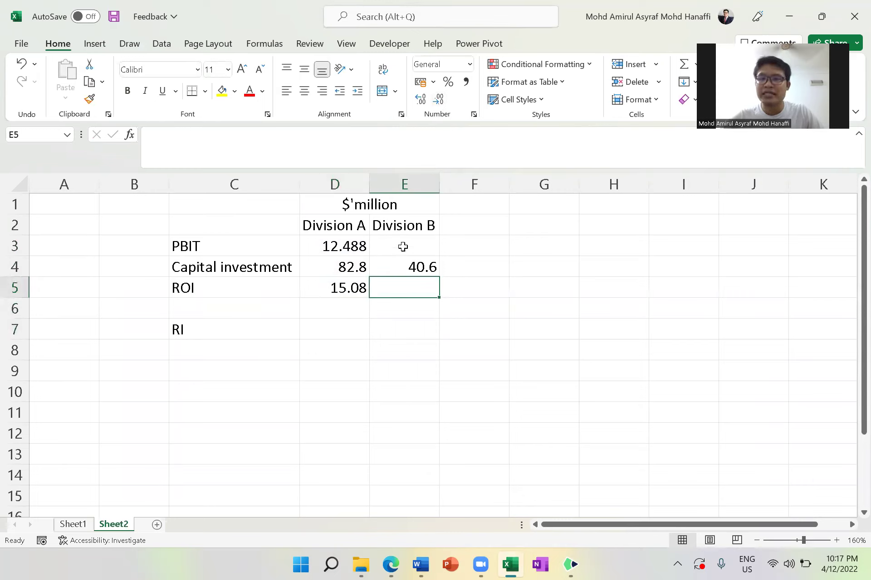
pyautogui.click(402, 247)
pyautogui.write('=')
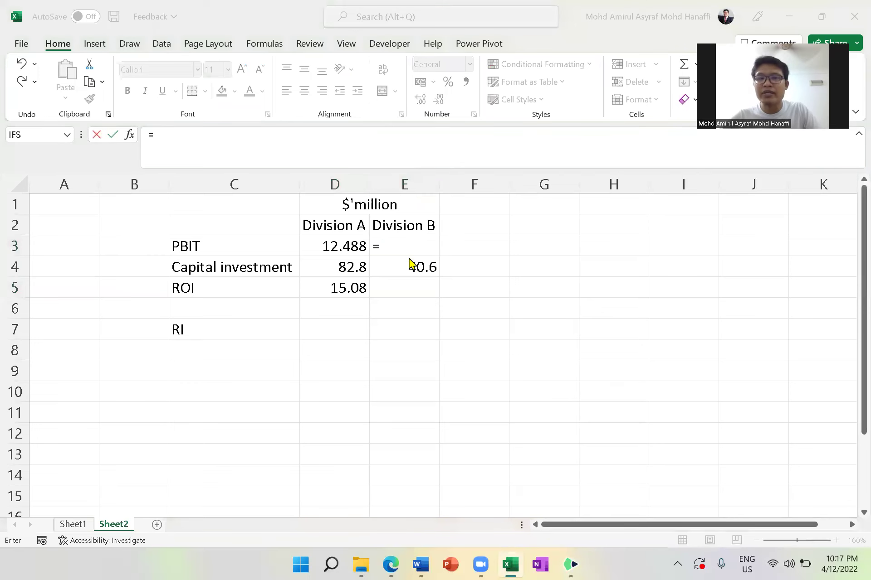
pyautogui.press('super+Tab')
pyautogui.click(330, 185)
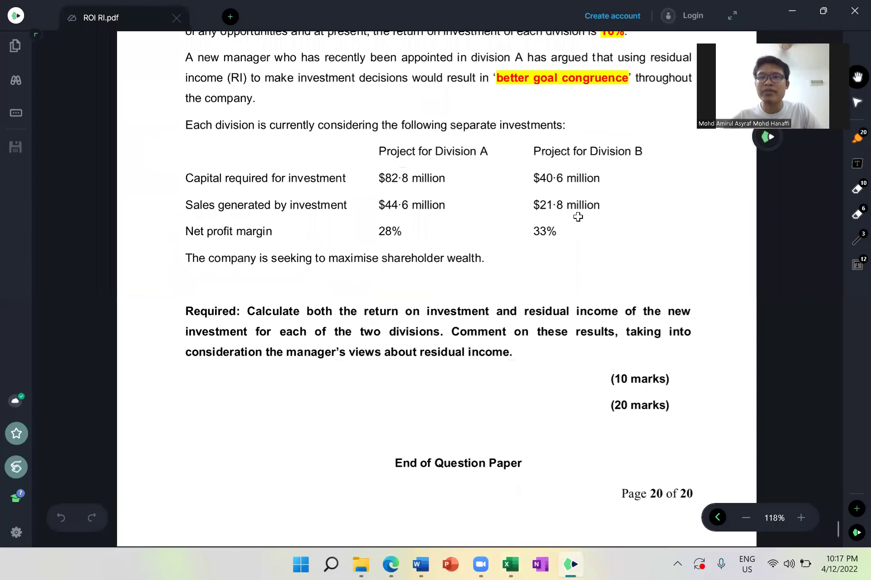
pyautogui.hotkey('alt', 'Tab')
pyautogui.write('21')
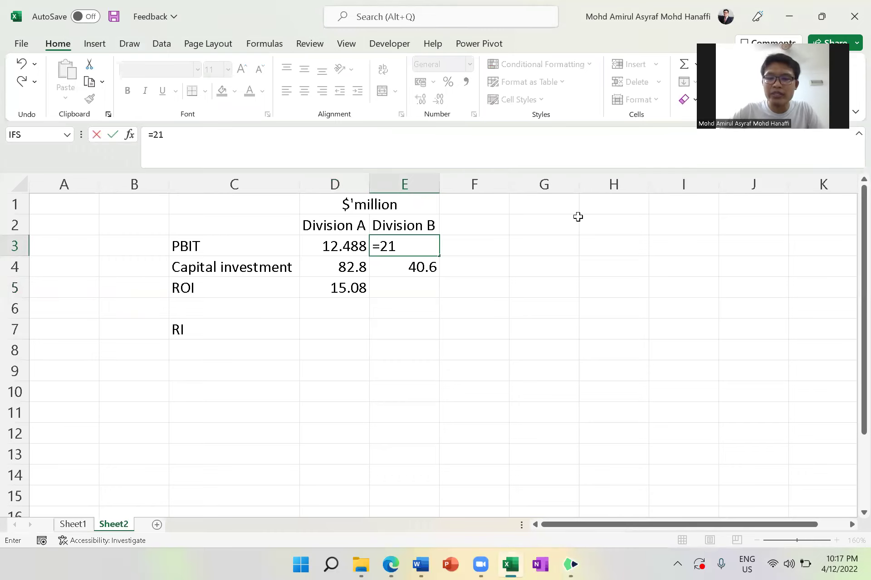
pyautogui.write('.8*0.3')
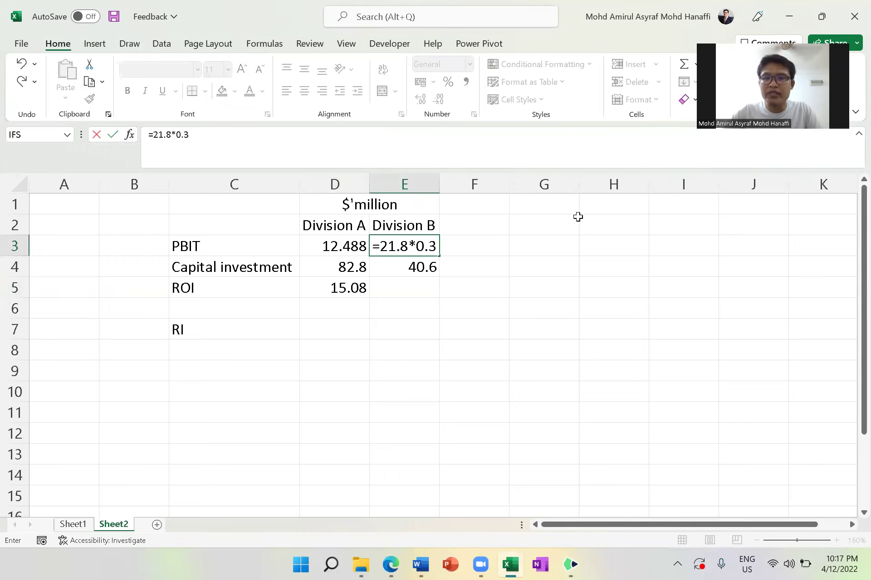
pyautogui.press('Return')
pyautogui.hotkey('alt', 'Tab')
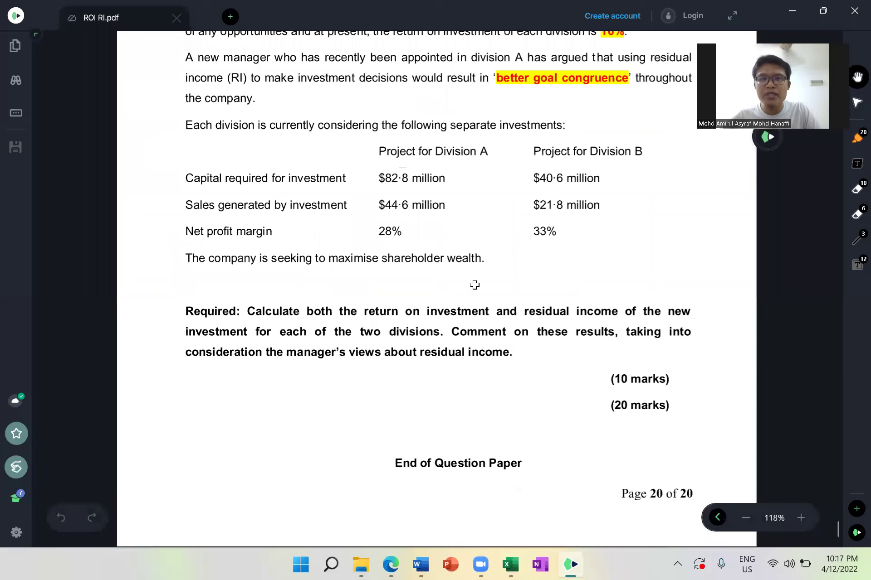
pyautogui.hotkey('alt', 'Tab')
# Fill the ROI formula from D5 across to E5 for Division B.
pyautogui.click(410, 292)
pyautogui.click(363, 291)
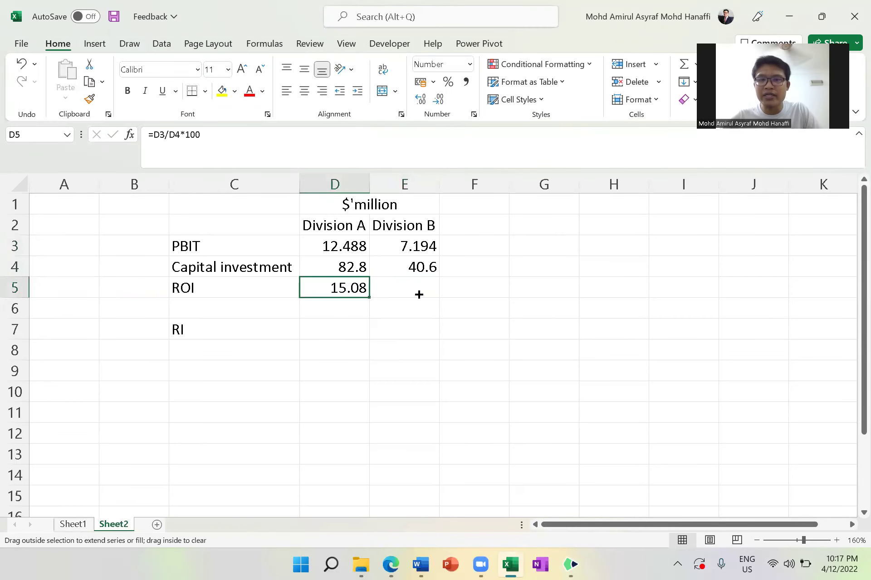
pyautogui.moveTo(418, 294); pyautogui.dragTo(418, 295)
pyautogui.click(393, 347)
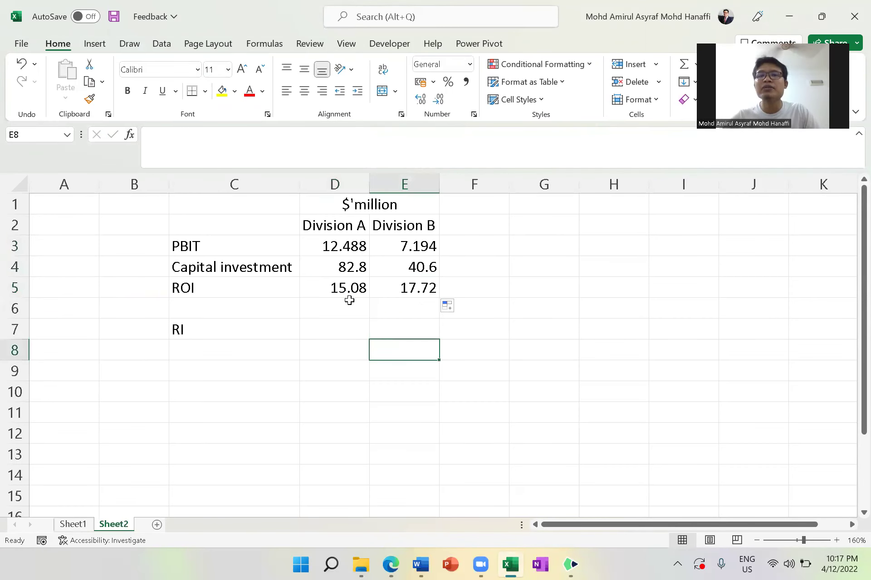
pyautogui.moveTo(349, 290); pyautogui.dragTo(410, 290)
pyautogui.moveTo(354, 331); pyautogui.dragTo(404, 328)
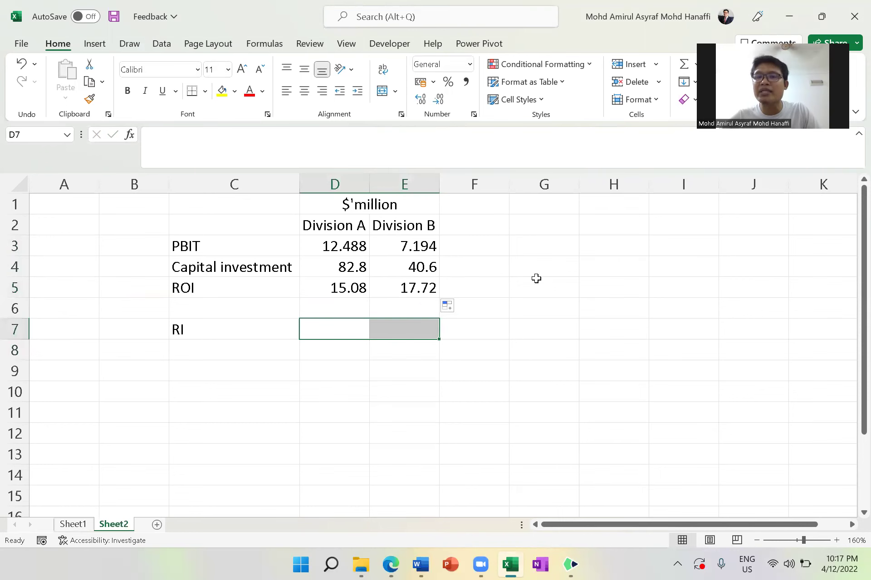
pyautogui.hotkey('alt', 'Tab')
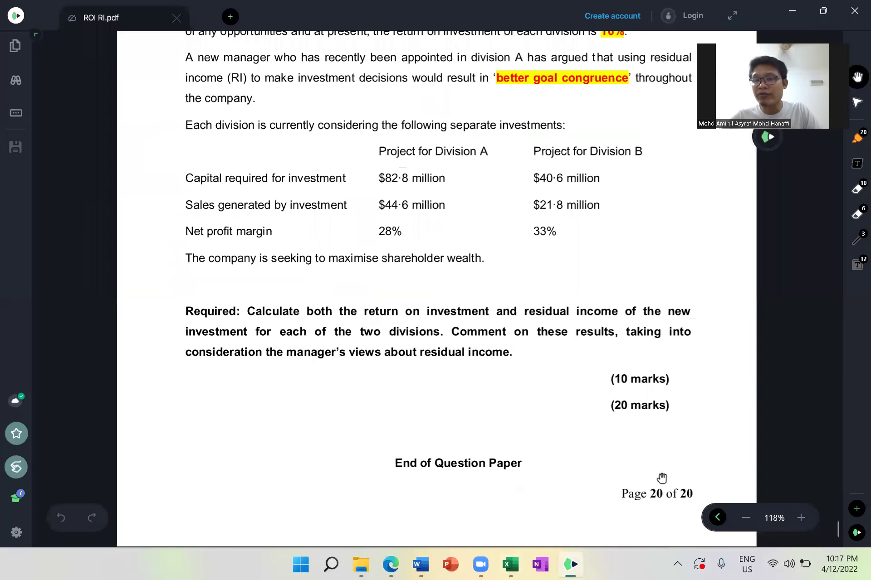
pyautogui.hotkey('alt', 'Tab')
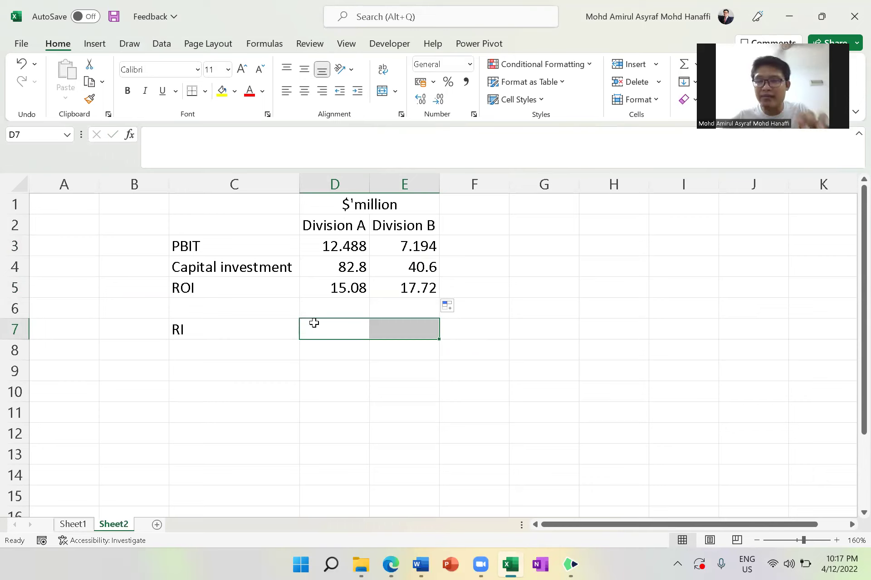
# Move the RI label from C7 down to C9 and enter PBIT in C7.
pyautogui.click(247, 327)
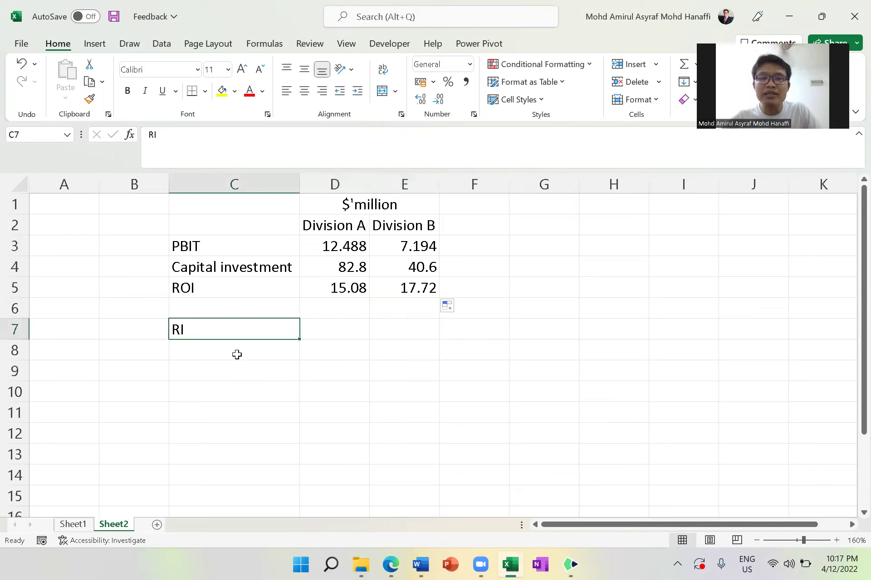
pyautogui.hotkey('ctrl', 'c')
pyautogui.click(228, 369)
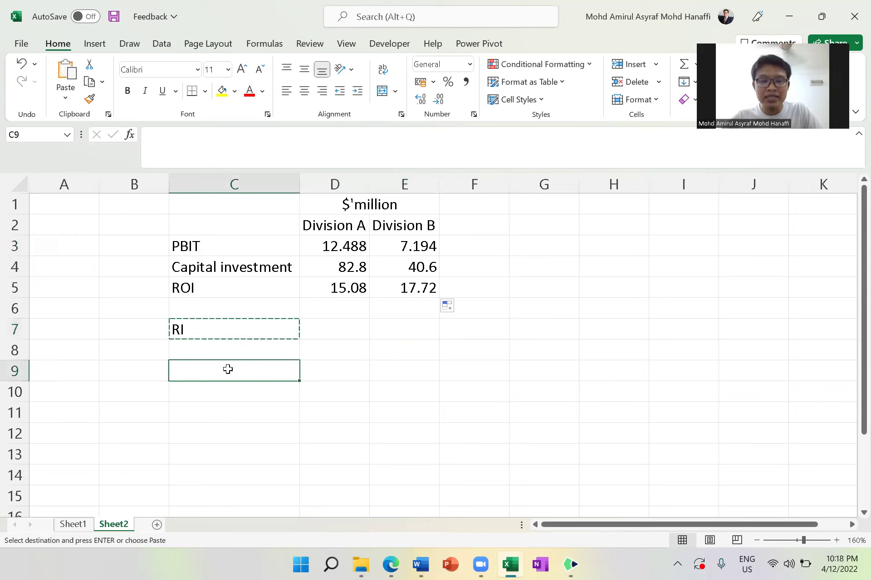
pyautogui.hotkey('ctrl', 'v')
pyautogui.click(207, 325)
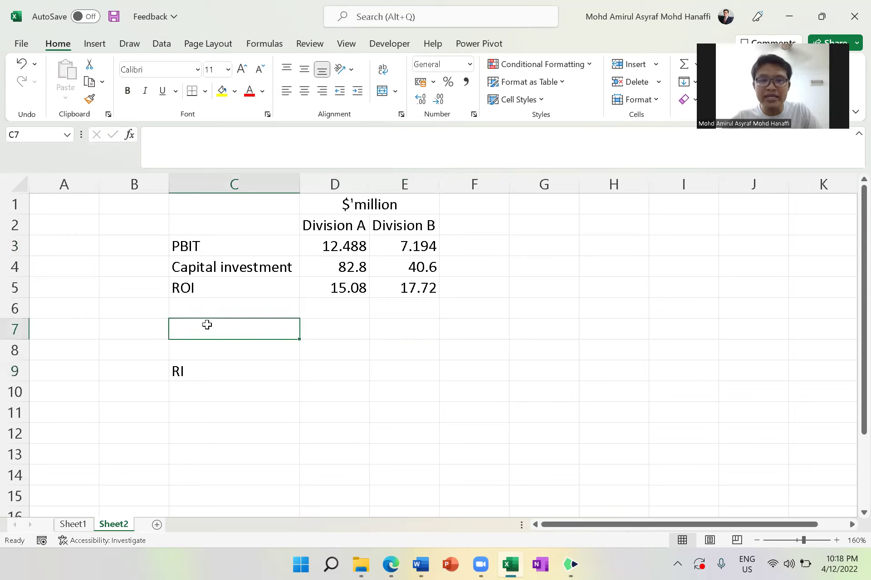
pyautogui.write('PBIT')
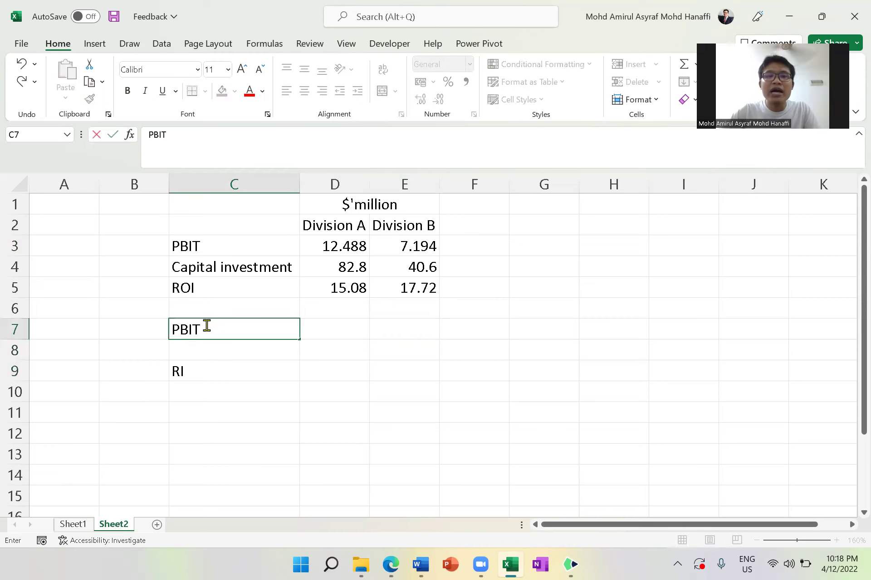
pyautogui.press('Return')
# Make the ROI label in C5 and the RI label in C9 bold.
pyautogui.click(211, 281)
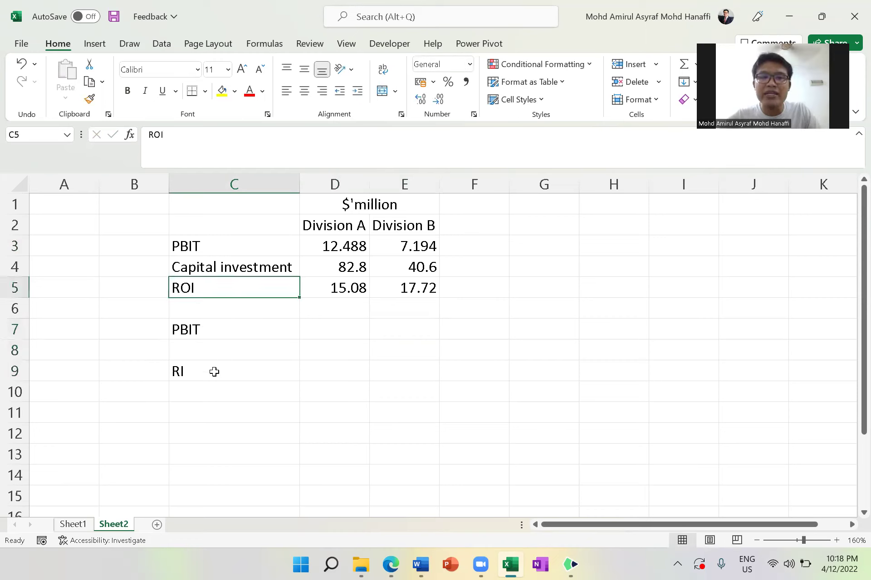
pyautogui.keyDown('ctrl'); pyautogui.click(214, 370); pyautogui.keyUp('ctrl')
pyautogui.click(259, 432)
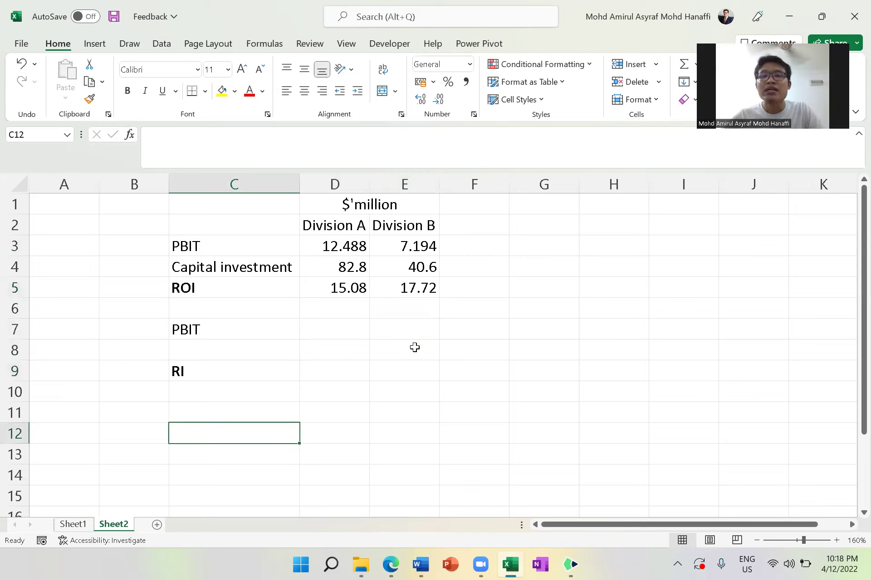
# Change the ROI label in C5 to "ROI (%)".
pyautogui.doubleClick(218, 289)
pyautogui.write('(%')
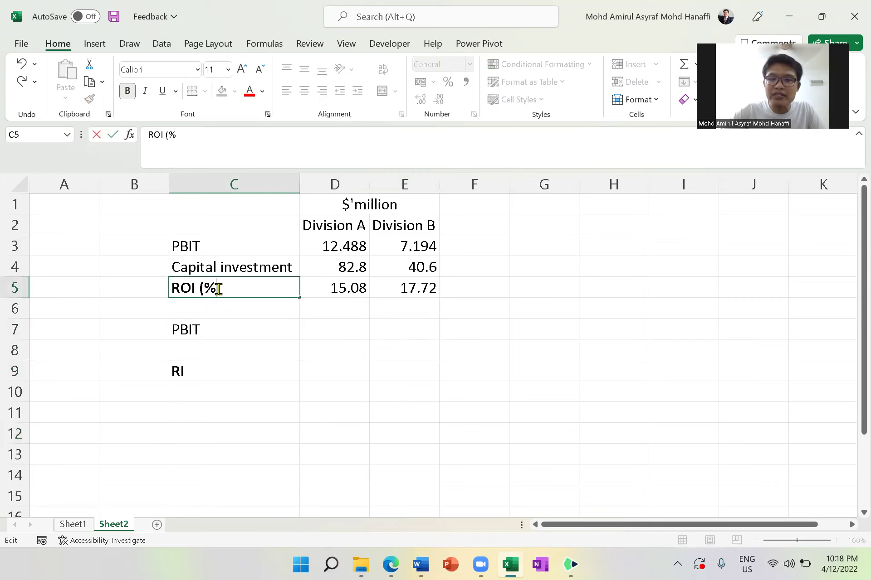
pyautogui.press('Return')
pyautogui.click(236, 290)
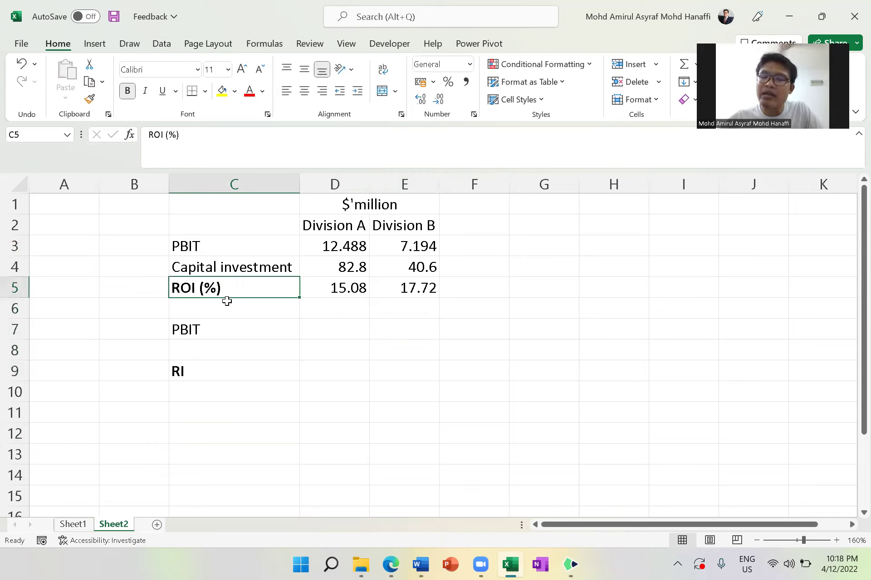
pyautogui.click(222, 375)
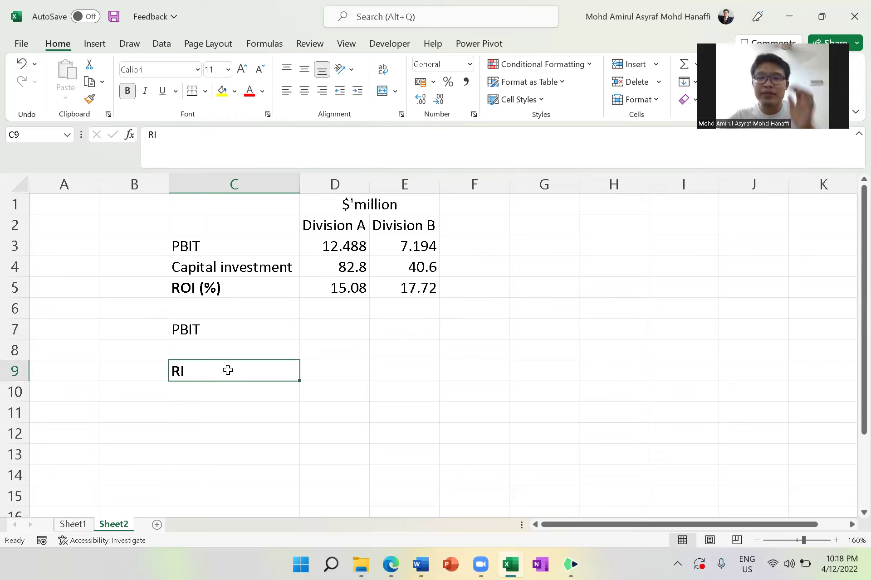
# Copy both divisions' PBIT values from D3:E3 into D7:E7.
pyautogui.click(231, 329)
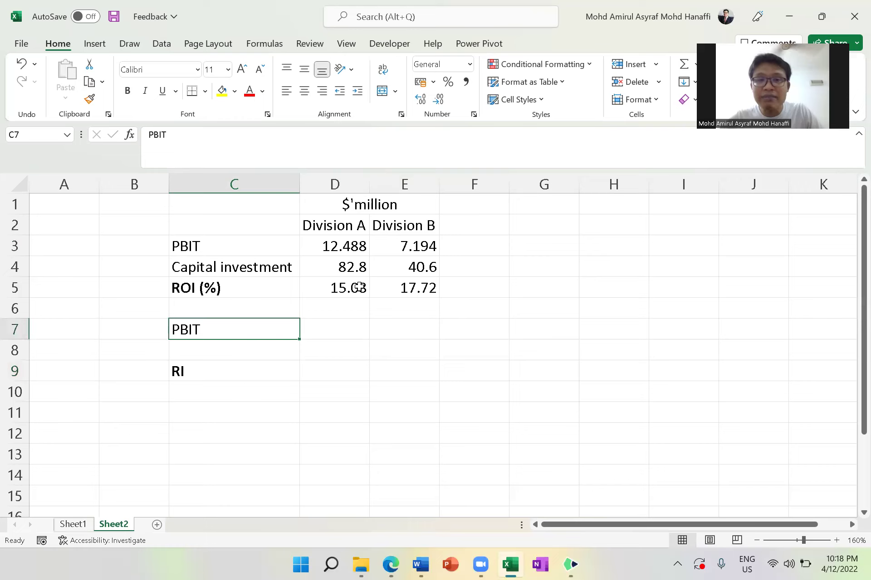
pyautogui.moveTo(356, 246); pyautogui.dragTo(410, 247)
pyautogui.hotkey('ctrl', 'c')
pyautogui.click(323, 330)
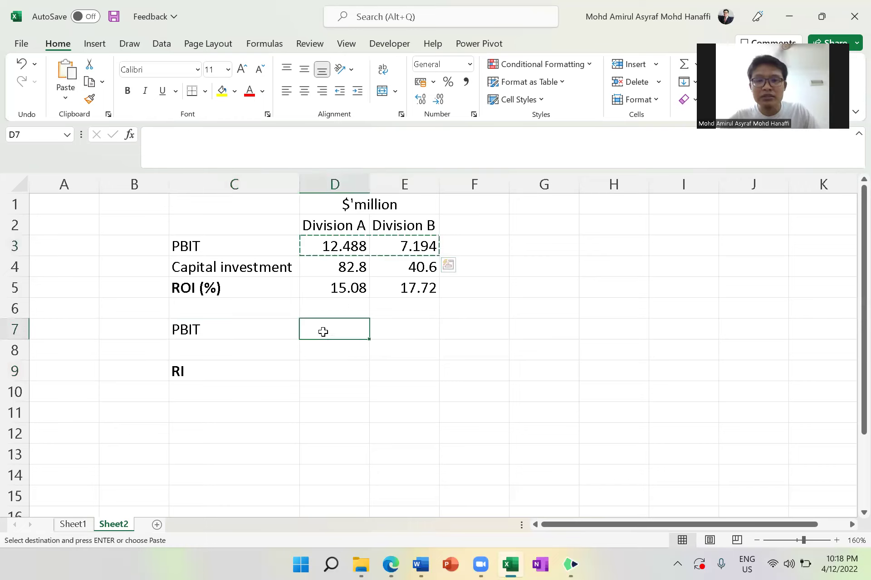
pyautogui.hotkey('ctrl', 'v')
# Clear the copy selection and enter the label "Imputed interest" in C8.
pyautogui.click(238, 349)
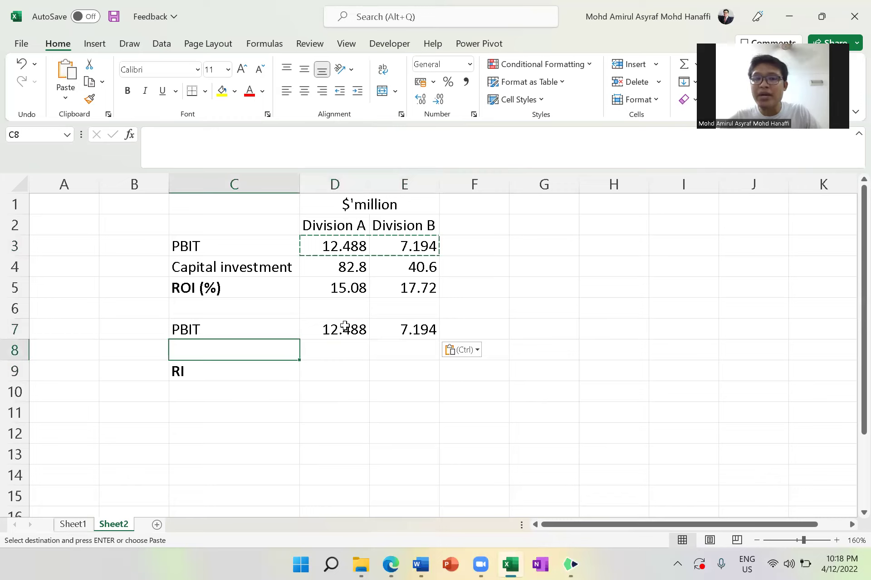
pyautogui.press('Escape')
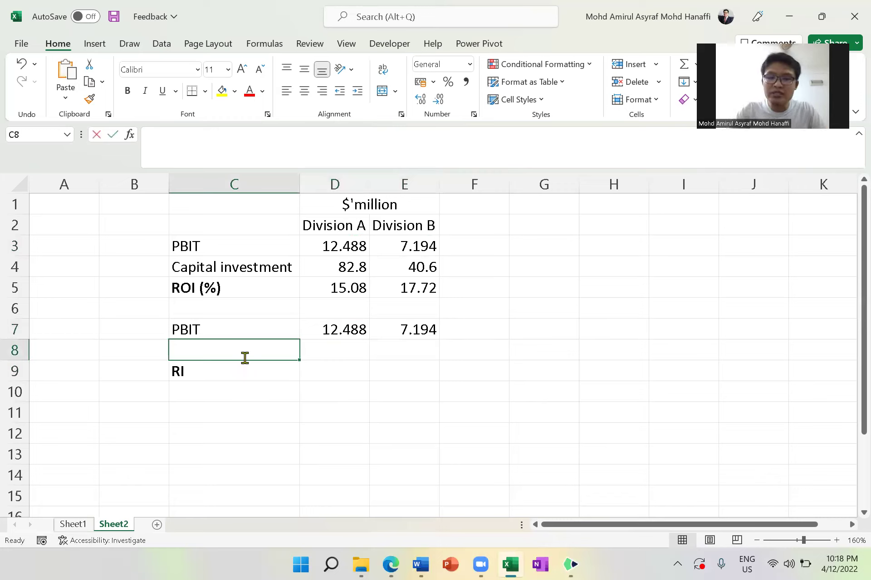
pyautogui.write('Imputed interes')
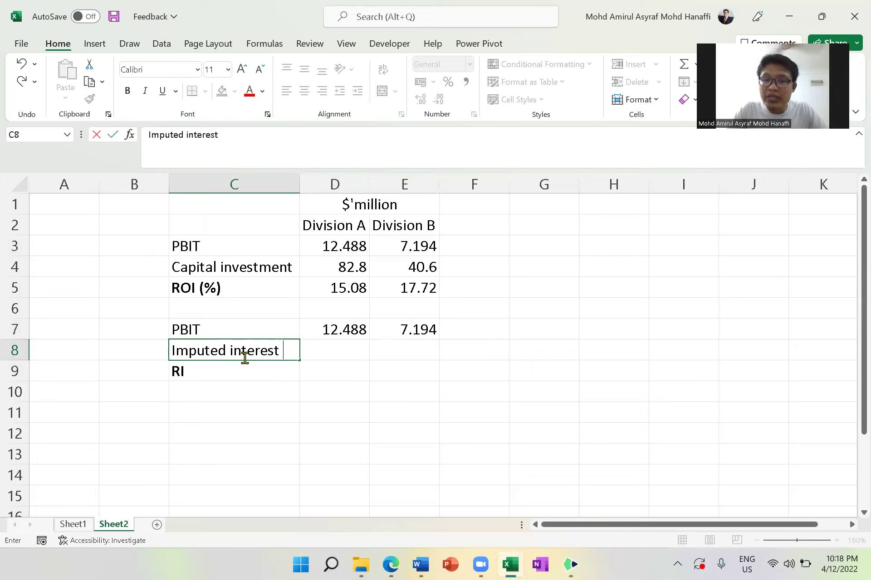
pyautogui.write('t')
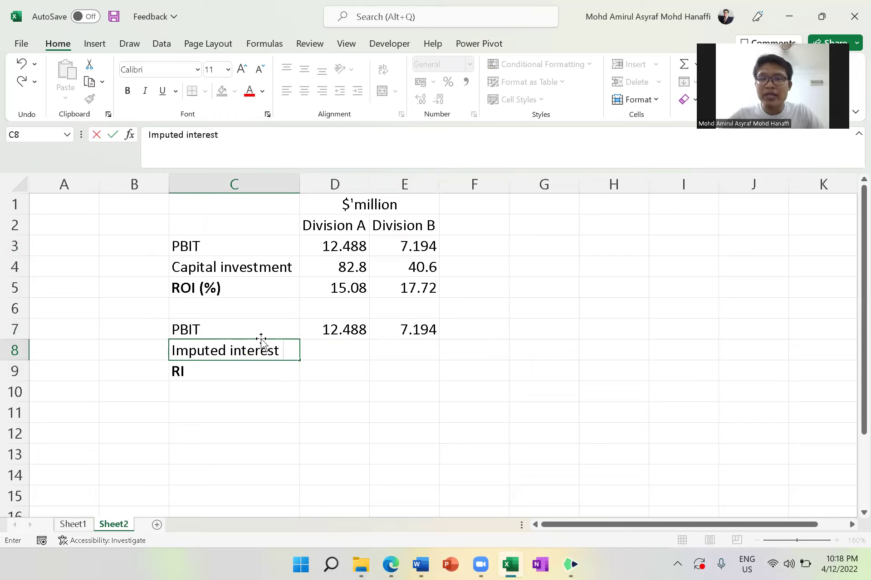
# Calculate Division A's imputed interest in D8 with the formula =D4*0.12.
pyautogui.click(318, 349)
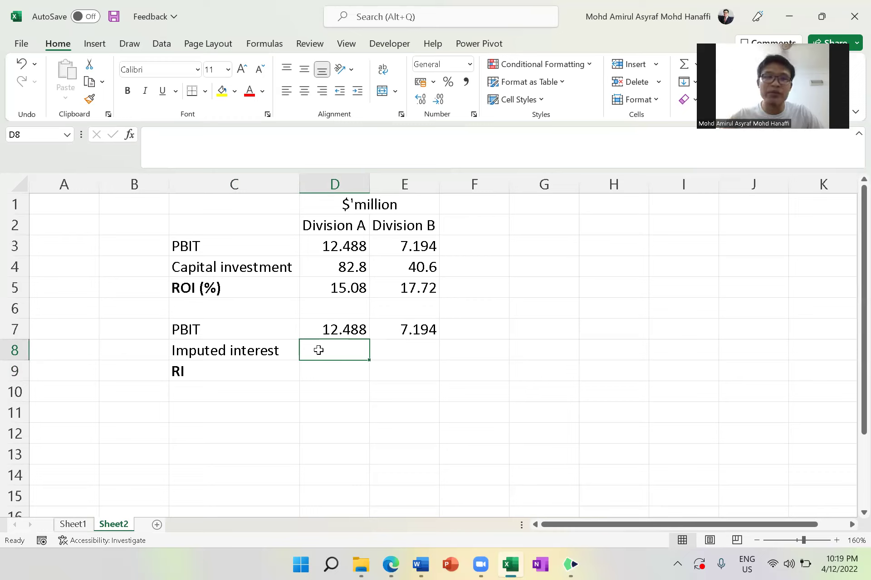
pyautogui.write('=')
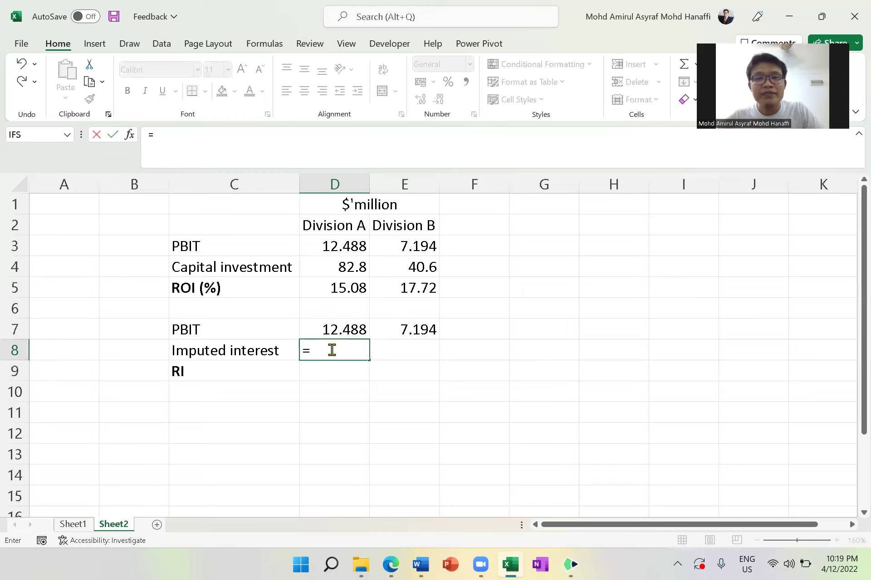
pyautogui.click(321, 265)
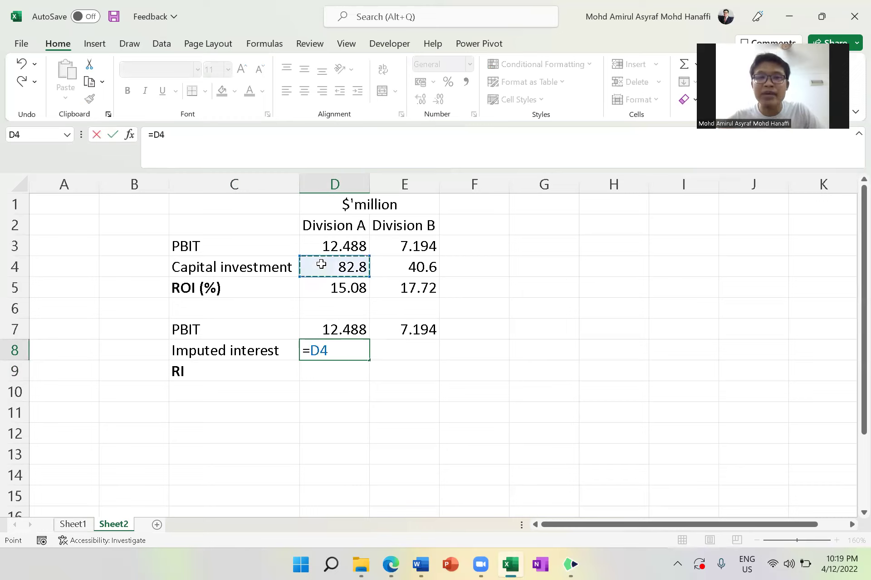
pyautogui.write('*')
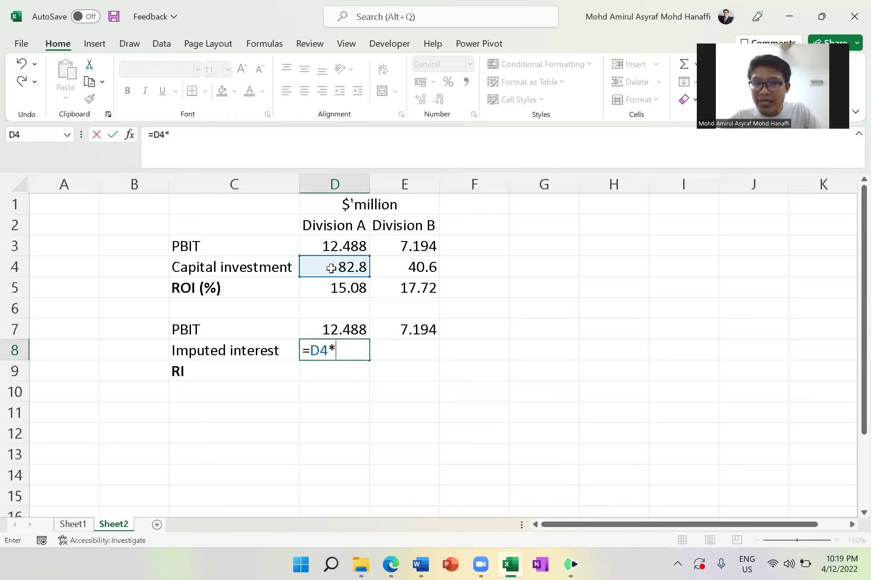
pyautogui.write('0.12')
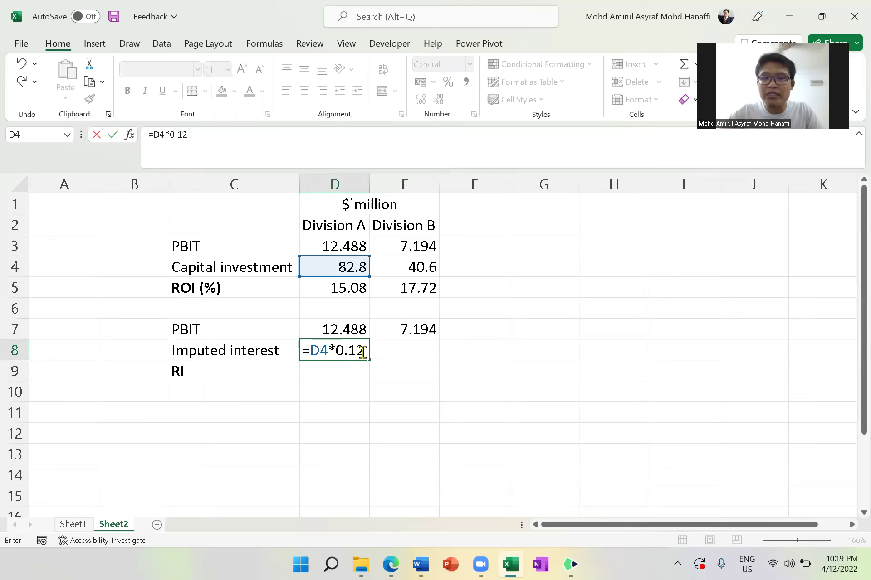
pyautogui.press('Return')
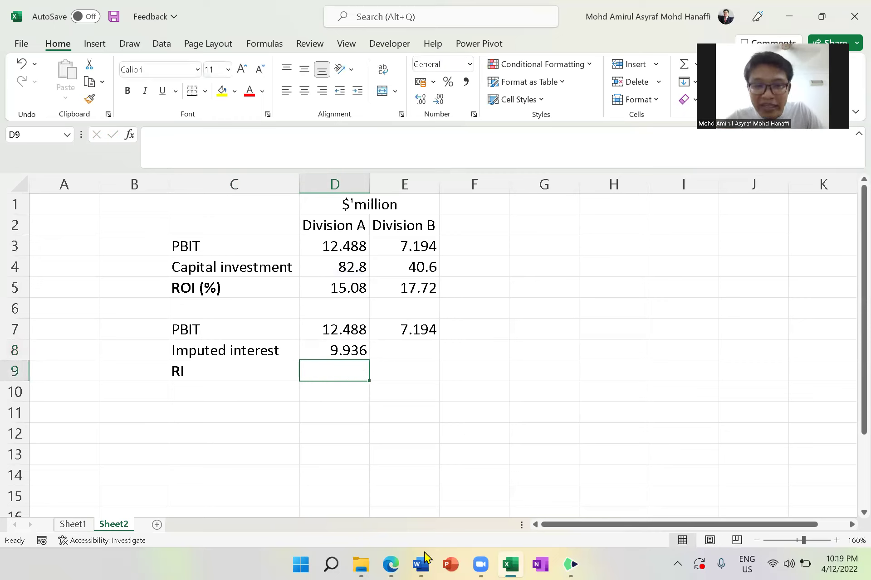
# Switch to ROI RI.pdf and check the cost of capital given for both divisions in question (b).
pyautogui.click(571, 564)
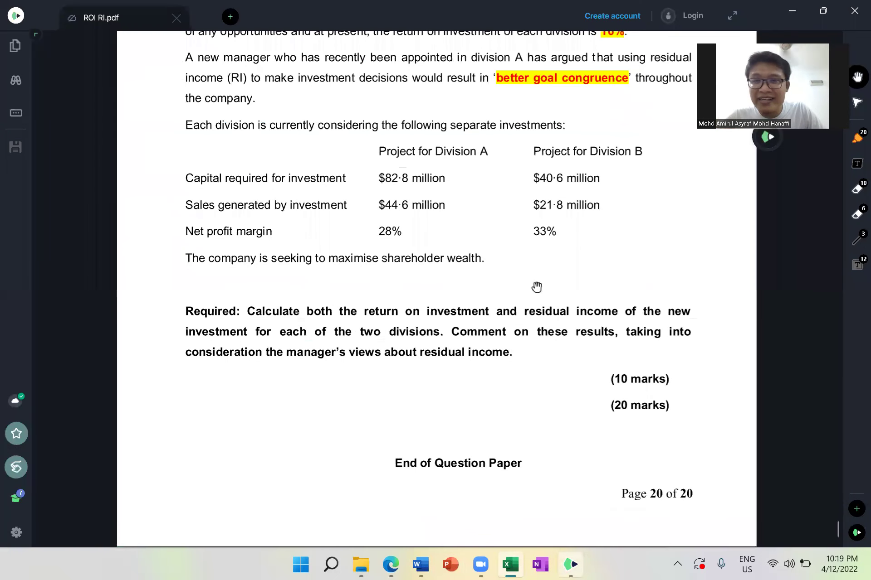
pyautogui.scroll(2, 537, 285)
pyautogui.scroll(1, 615, 221)
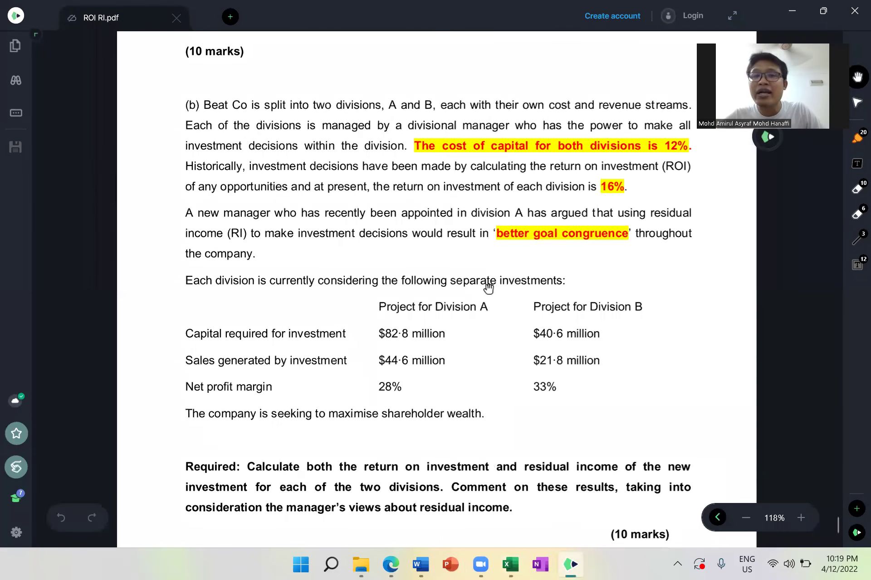
pyautogui.scroll(-2, 287, 344)
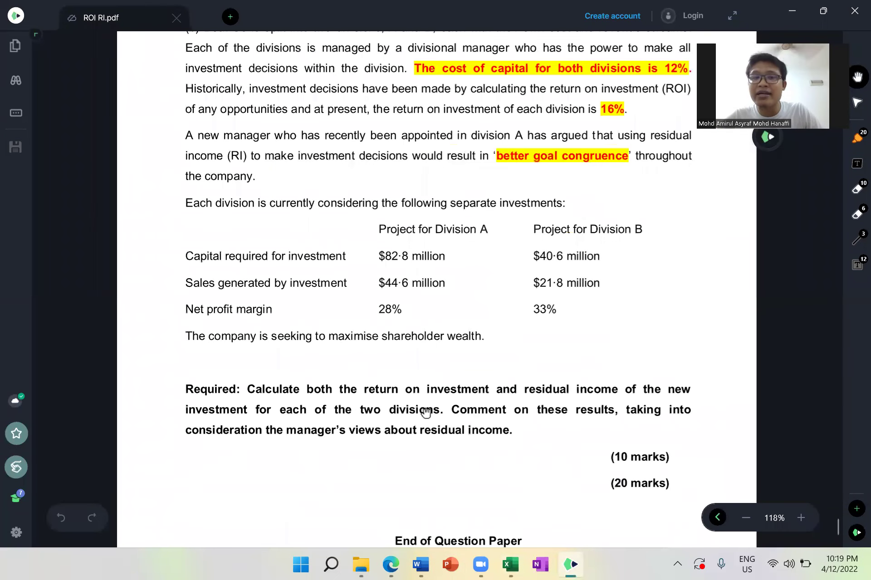
pyautogui.scroll(2, 620, 253)
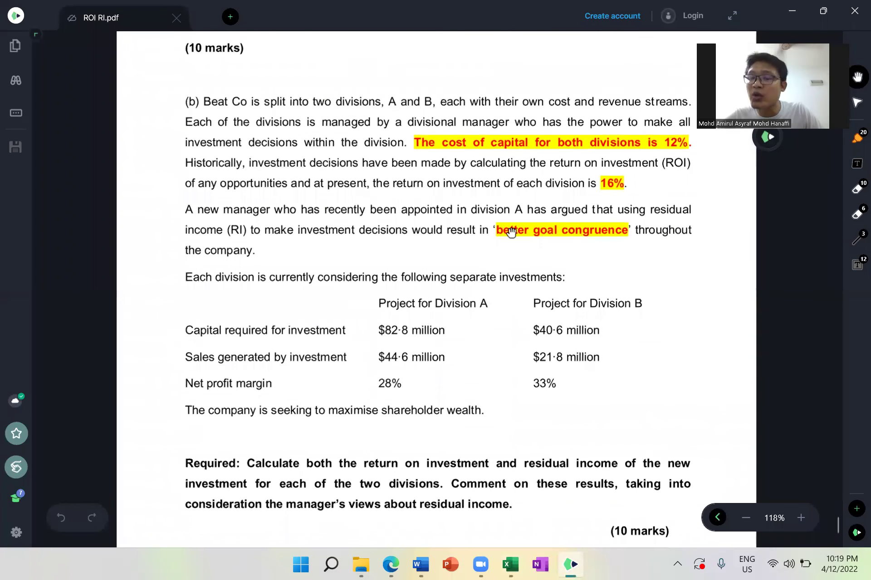
pyautogui.scroll(2, 515, 228)
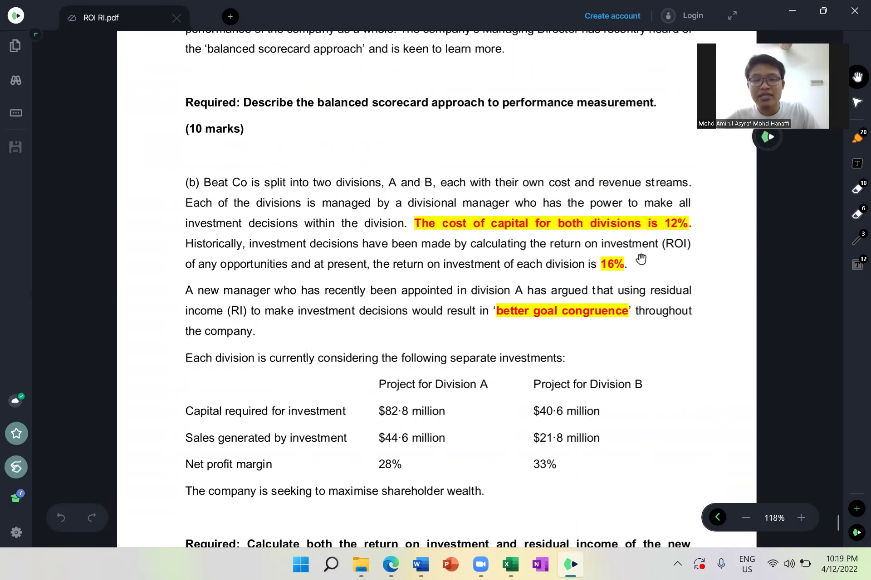
# Return to Excel and calculate Division B's imputed interest in E8 with the formula =0.12*E4.
pyautogui.hotkey('alt', 'Tab')
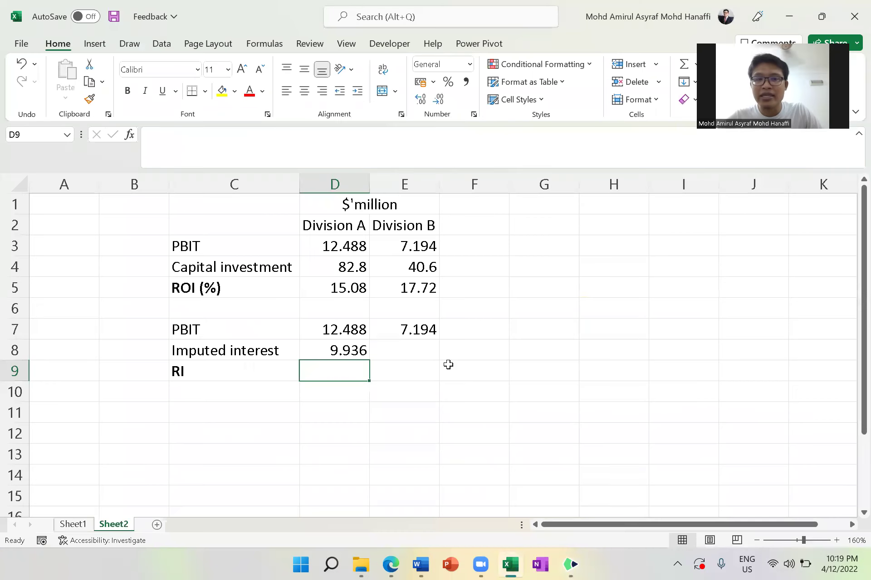
pyautogui.click(413, 350)
pyautogui.write('=')
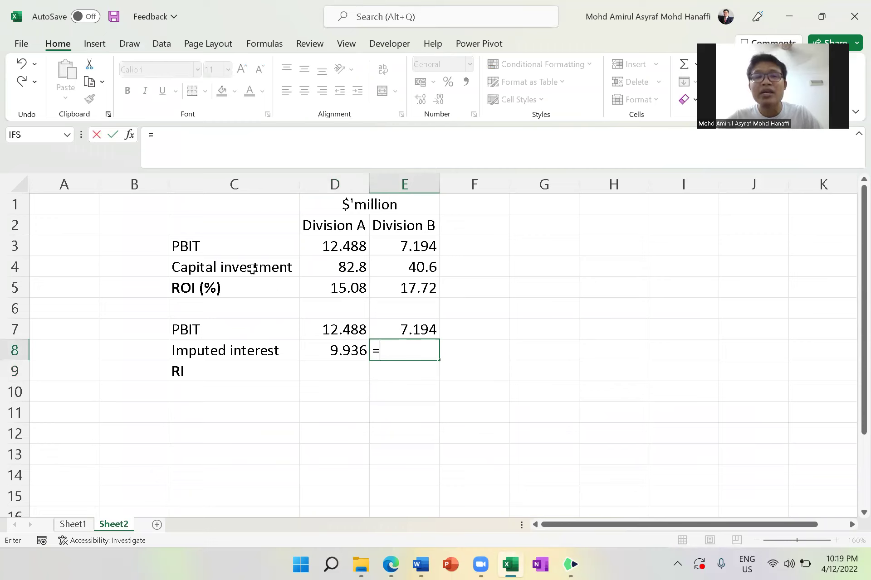
pyautogui.write('0')
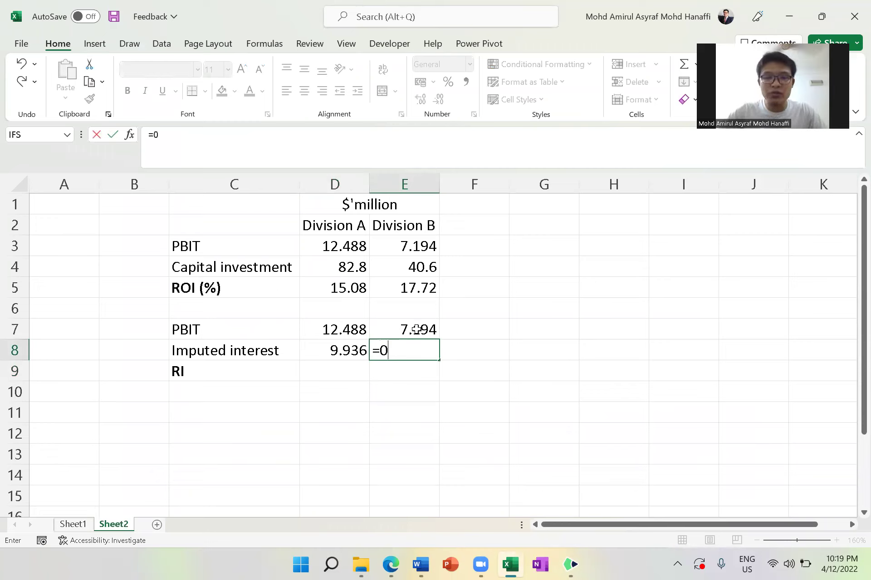
pyautogui.write('.12*')
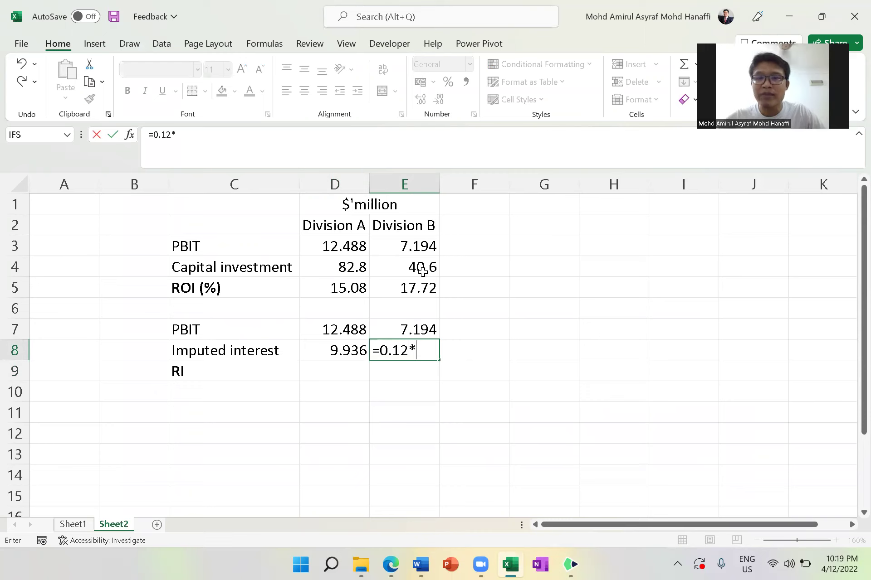
pyautogui.click(400, 259)
pyautogui.press('Return')
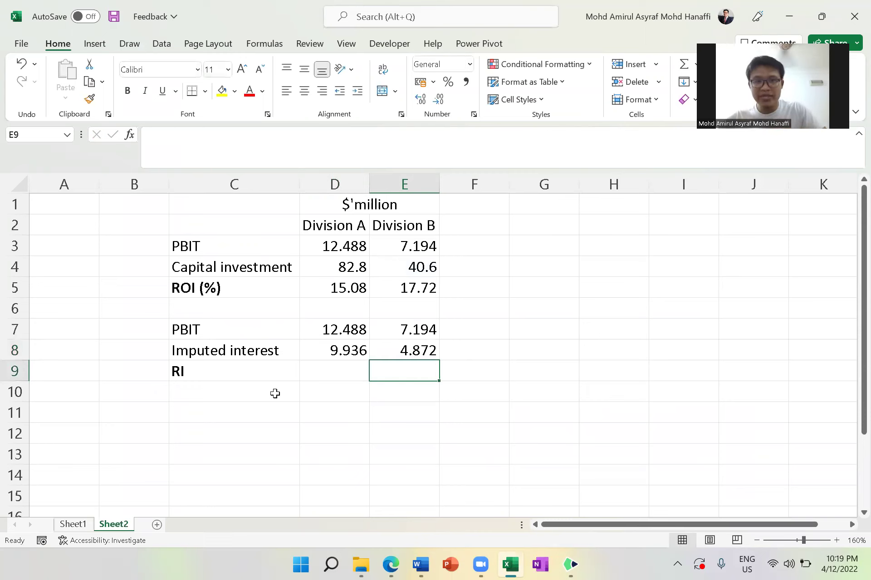
# Calculate Division A's residual income in D9 by subtracting imputed interest from PBIT with =D7-D8.
pyautogui.click(318, 373)
pyautogui.write('=')
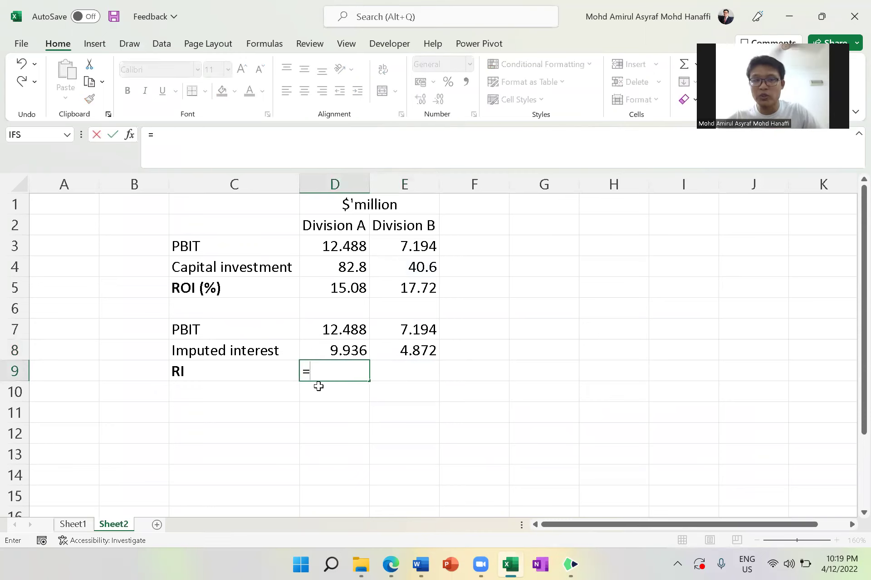
pyautogui.click(329, 334)
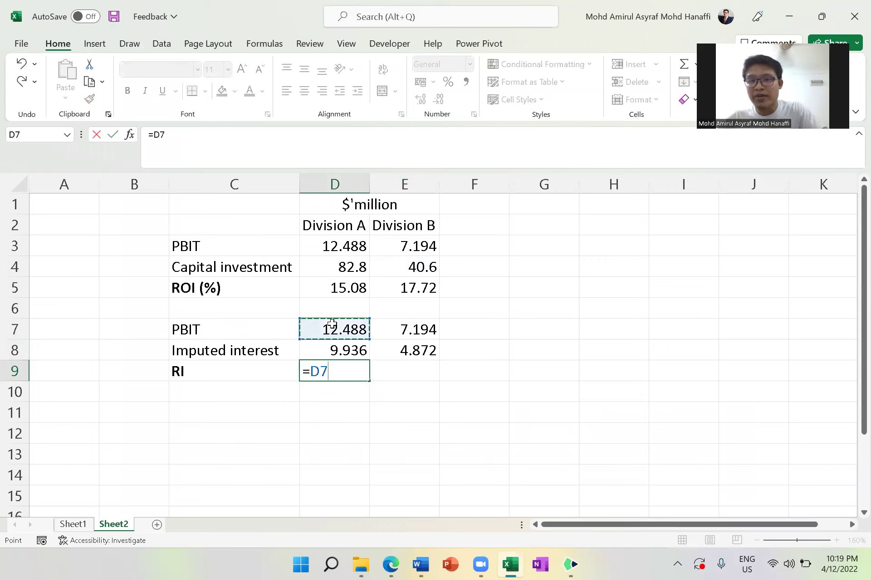
pyautogui.write('-')
pyautogui.click(334, 349)
pyautogui.press('Return')
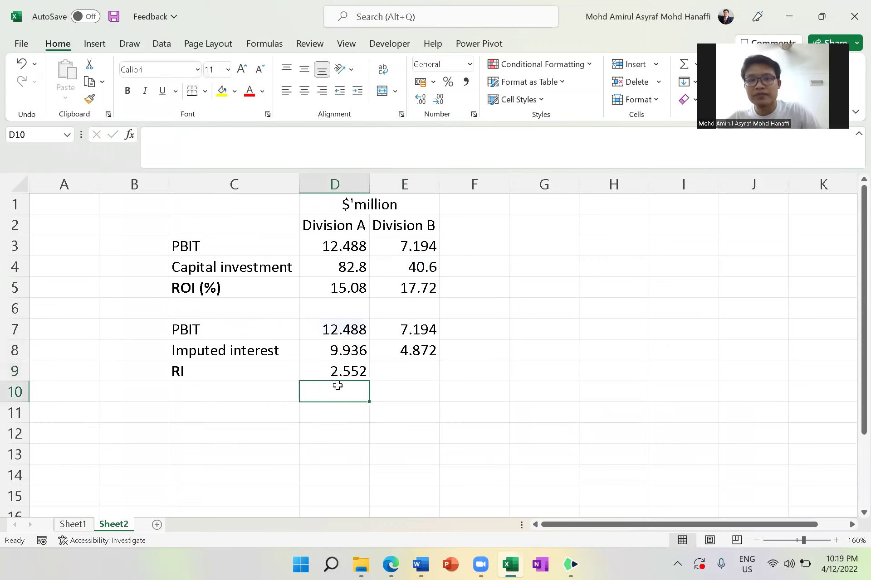
# Calculate Division B's residual income in E9 by subtracting imputed interest from PBIT with =E7-E8.
pyautogui.click(397, 376)
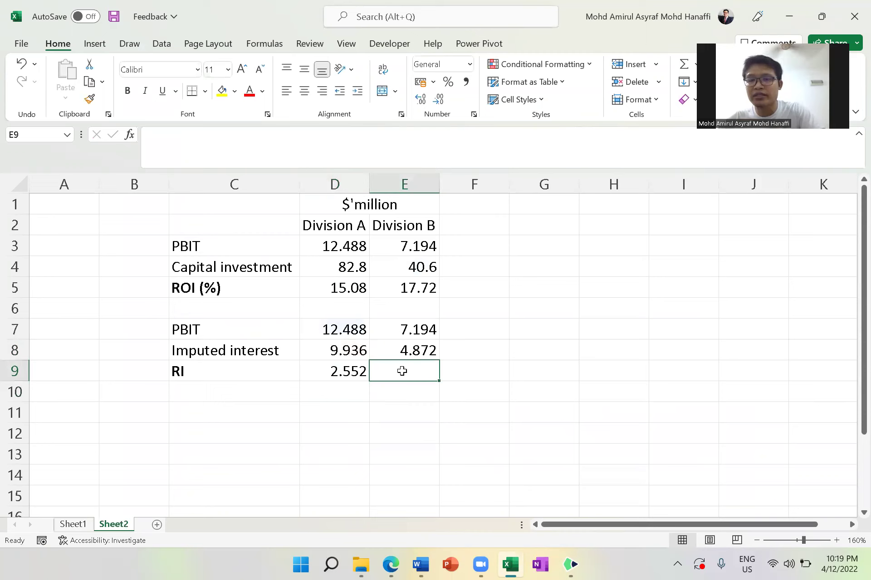
pyautogui.write('=')
pyautogui.click(403, 335)
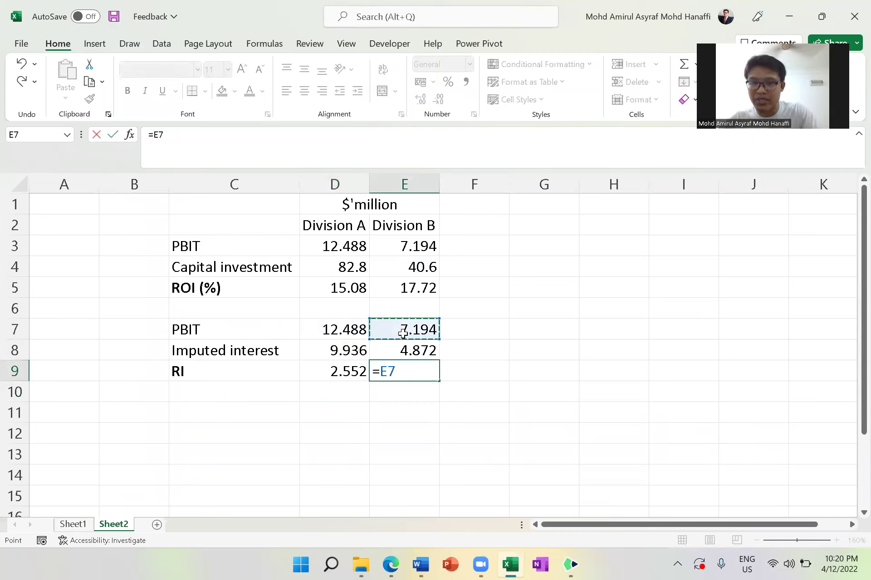
pyautogui.write('-')
pyautogui.click(406, 353)
pyautogui.press('Return')
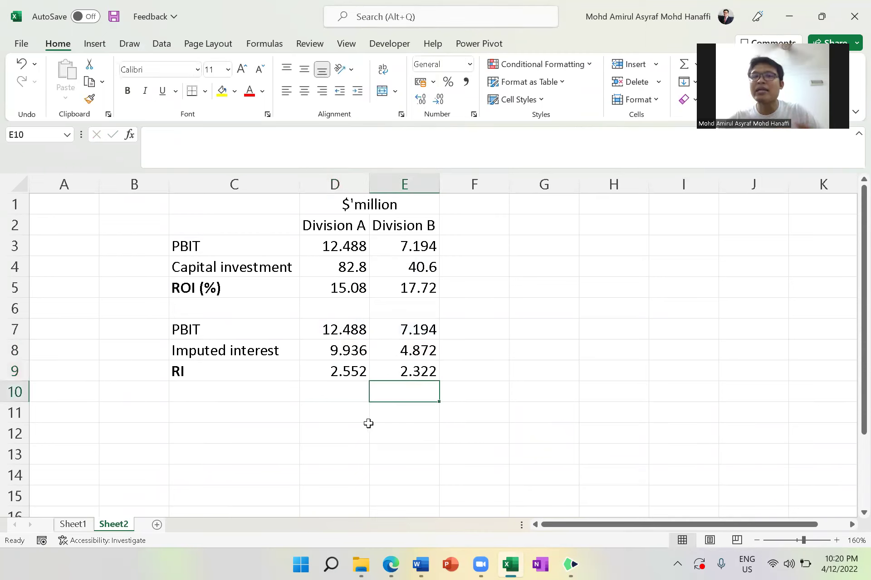
# Extend the RI row label in C9 to read RI ($'m).
pyautogui.click(369, 424)
pyautogui.click(223, 370)
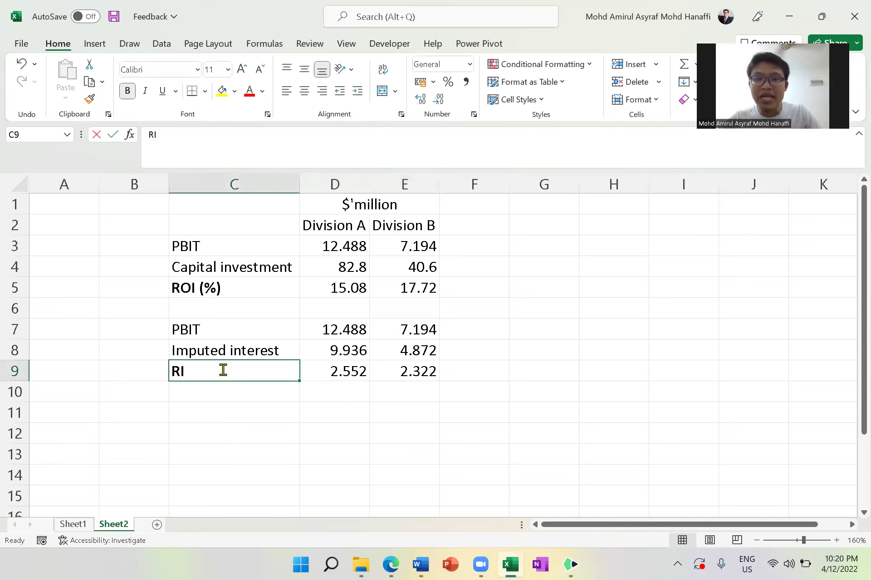
pyautogui.doubleClick(223, 370)
pyautogui.write('(')
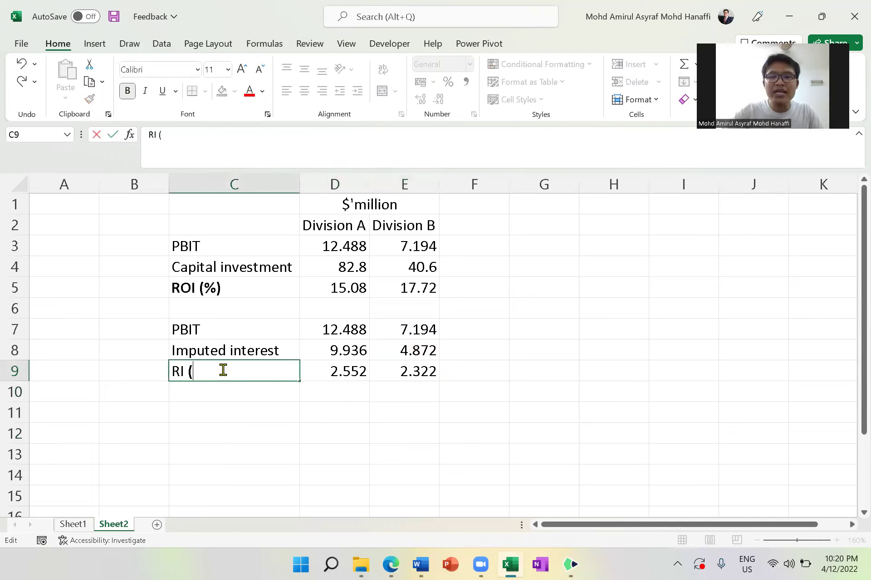
pyautogui.write('$m')
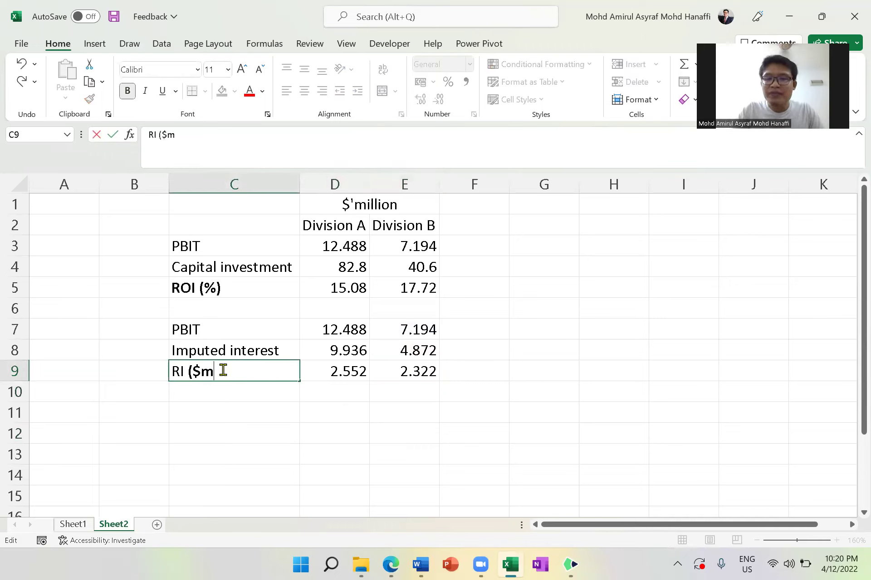
pyautogui.press('BackSpace')
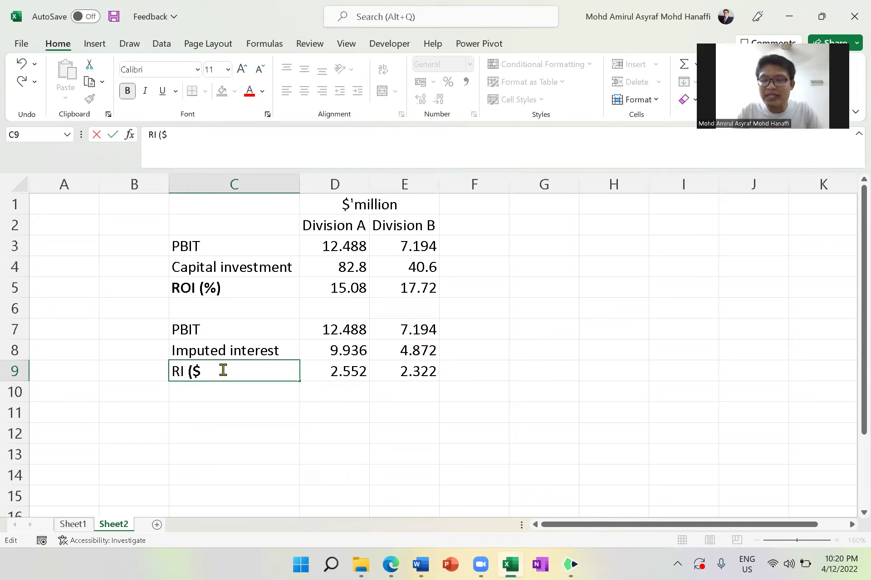
pyautogui.write("'m)")
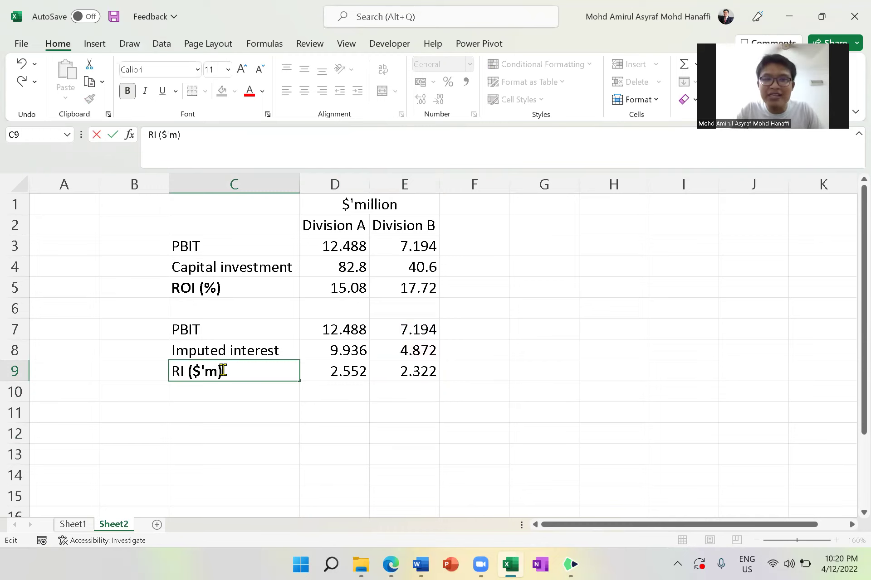
pyautogui.press('Return')
pyautogui.press('Return')
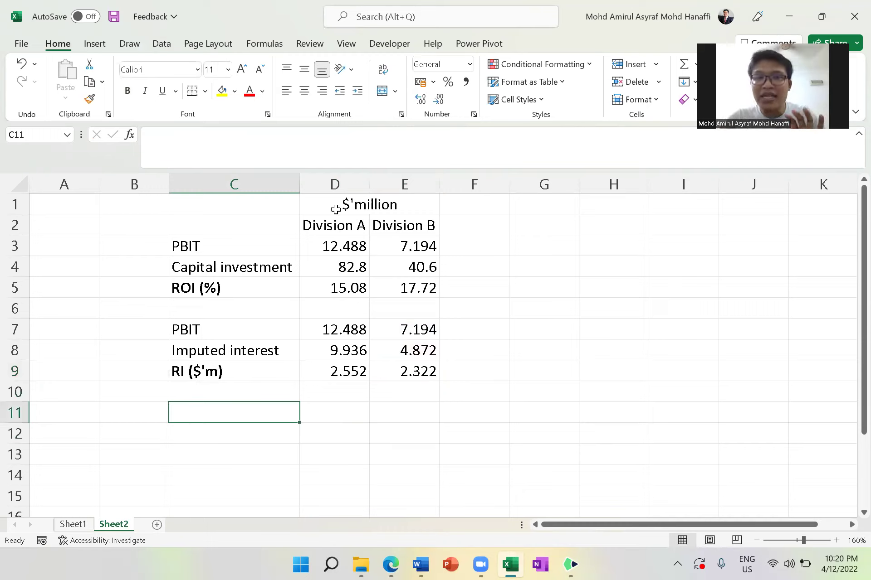
# Make the $'million heading and the Division A and Division B column headings in D1:E2 bold.
pyautogui.moveTo(335, 209); pyautogui.dragTo(383, 230)
pyautogui.click(133, 91)
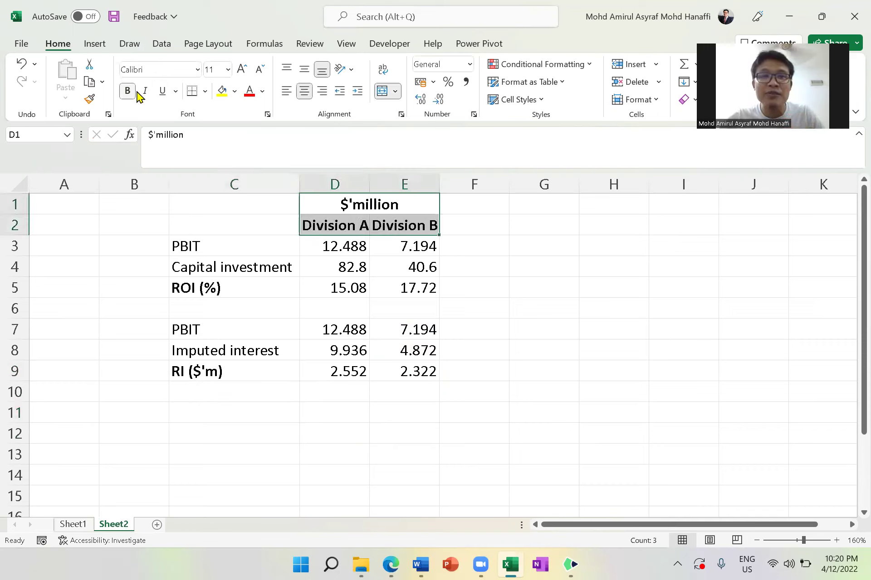
pyautogui.click(350, 430)
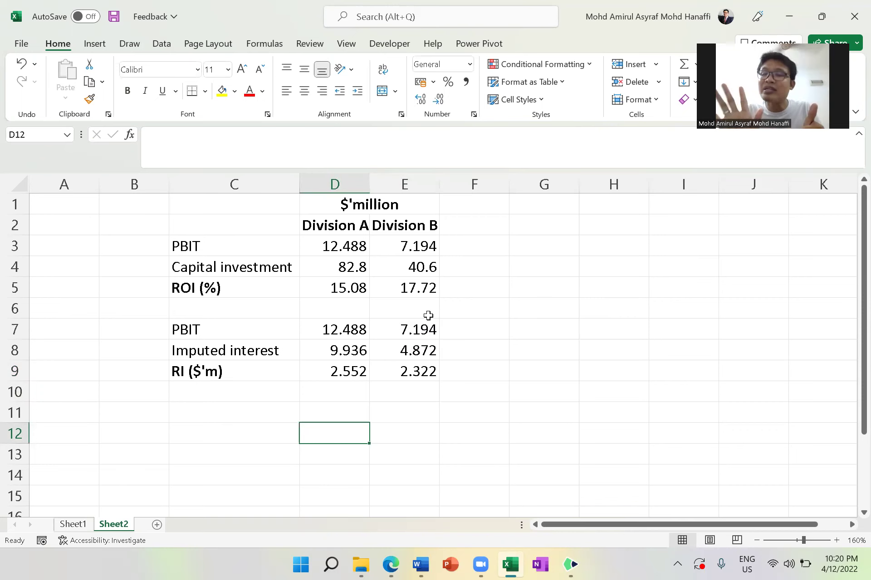
# Switch to ROI RI.pdf, read the required task at the end of question (b), and return to Excel.
pyautogui.hotkey('alt', 'Tab')
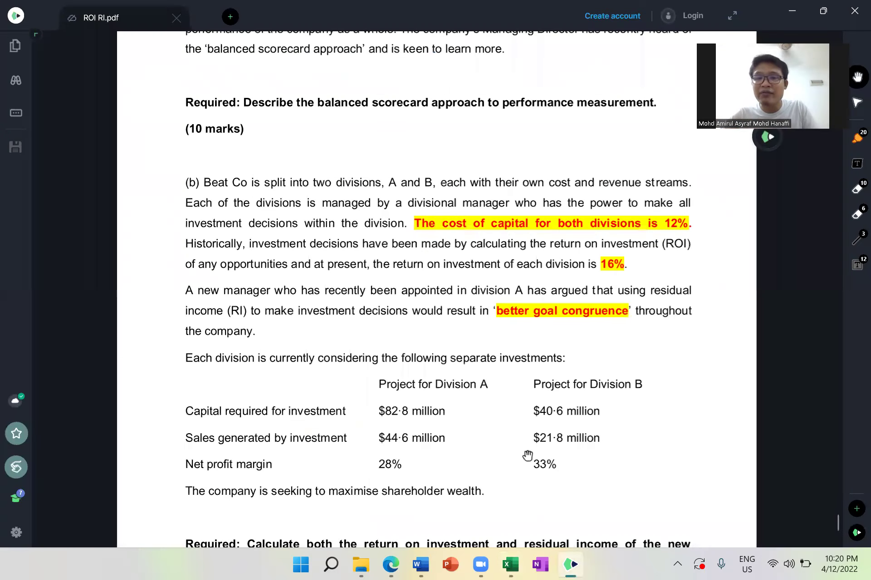
pyautogui.scroll(-3, 525, 457)
pyautogui.scroll(-3, 425, 367)
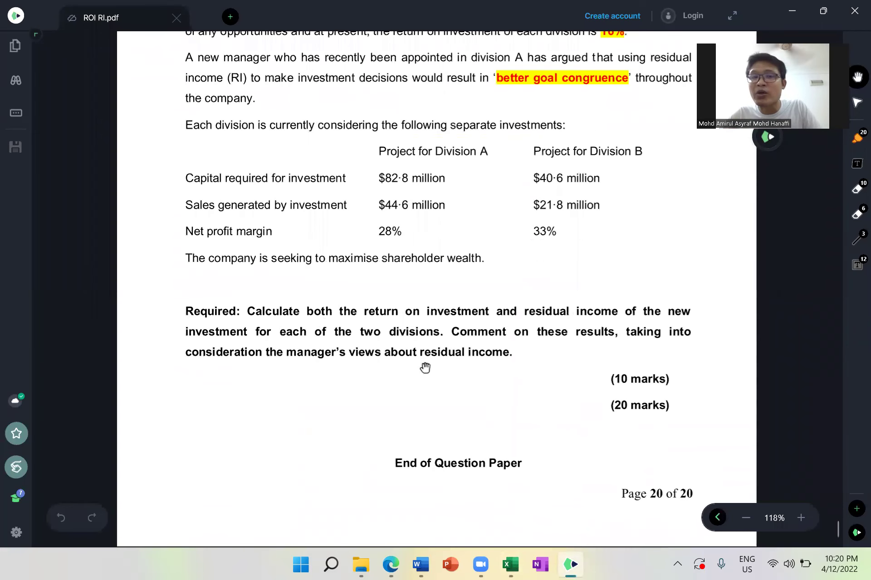
pyautogui.hotkey('alt', 'Tab')
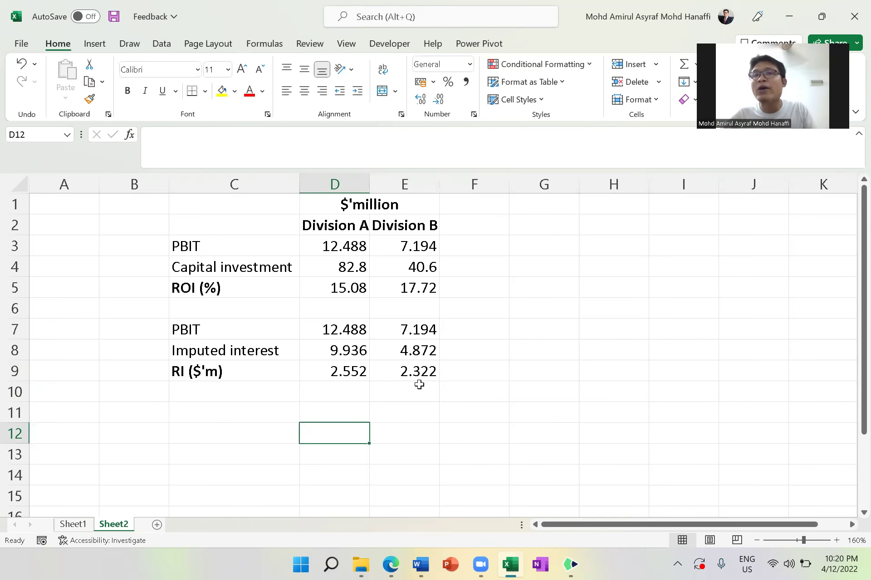
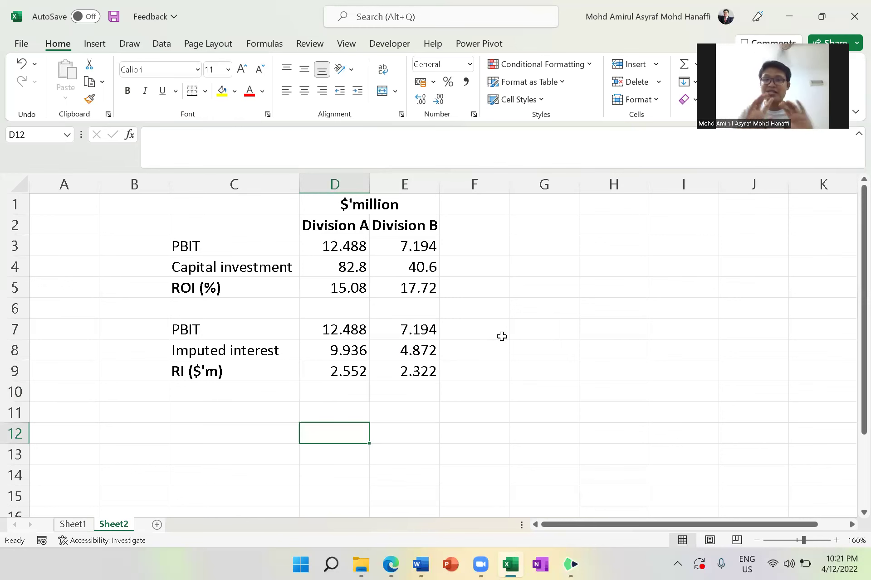
pyautogui.hotkey('alt', 'Tab')
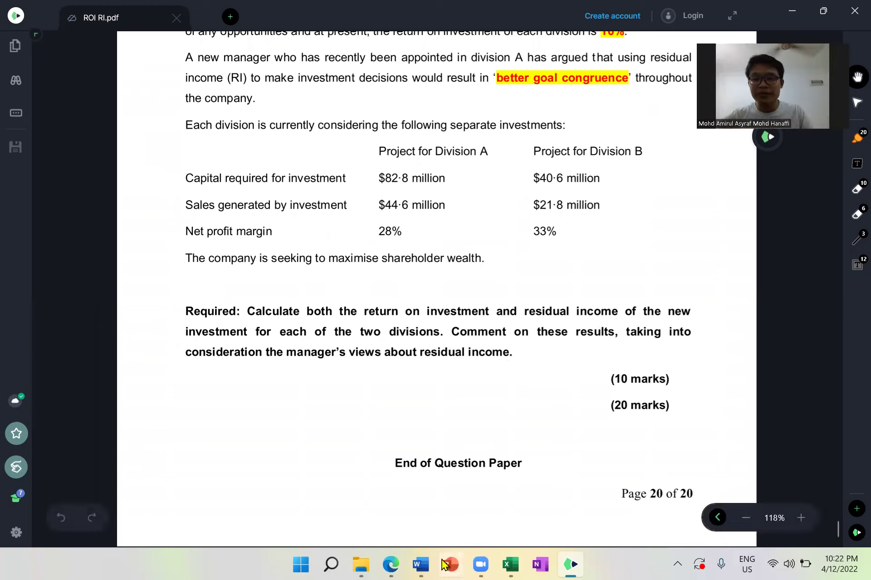
pyautogui.click(512, 564)
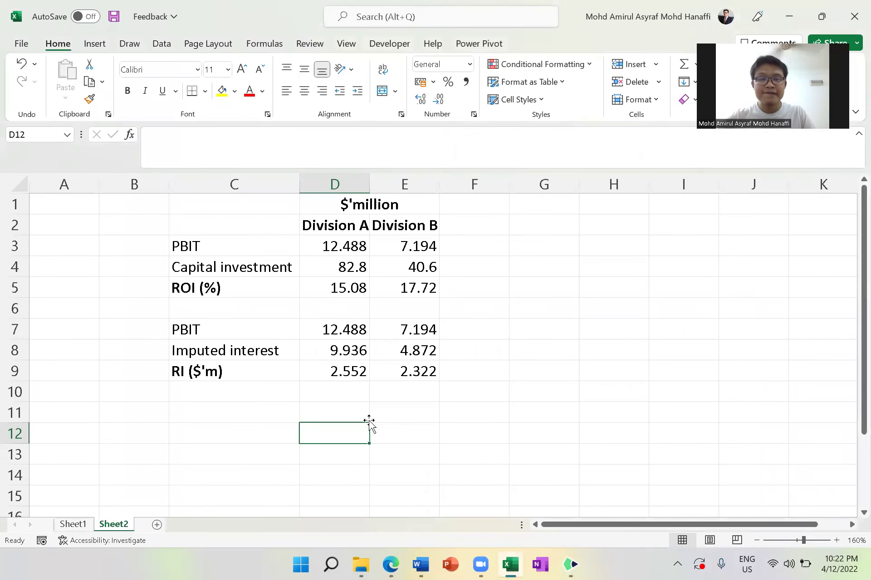
pyautogui.hotkey('alt', 'Tab')
pyautogui.hotkey('alt', 'Tab')
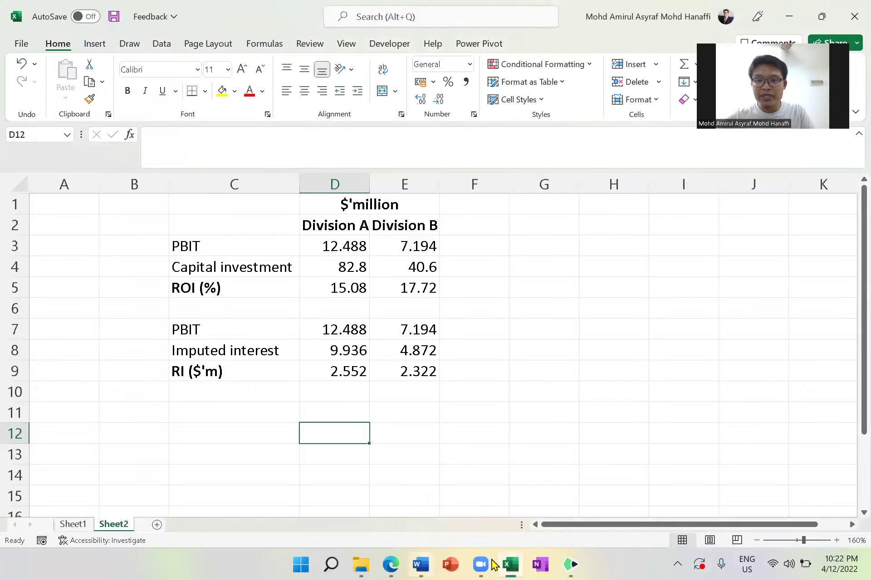
pyautogui.click(514, 564)
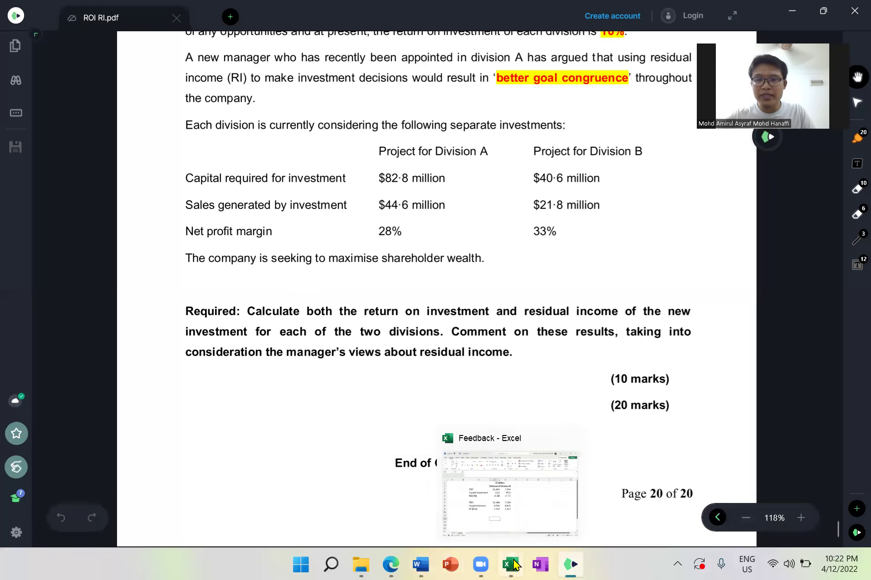
pyautogui.click(513, 564)
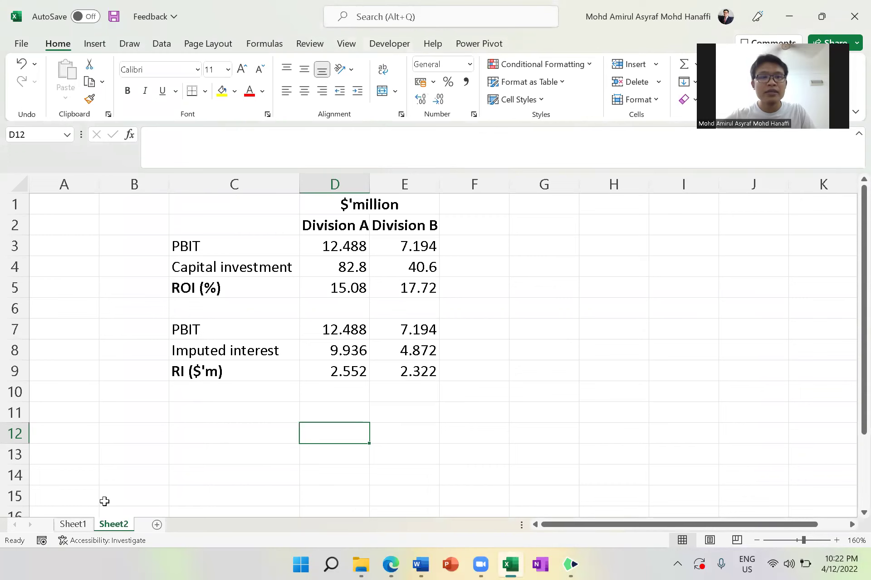
# Check the basic calculation and bracket issue note on Sheet1 and return to the calculations on Sheet2.
pyautogui.click(80, 526)
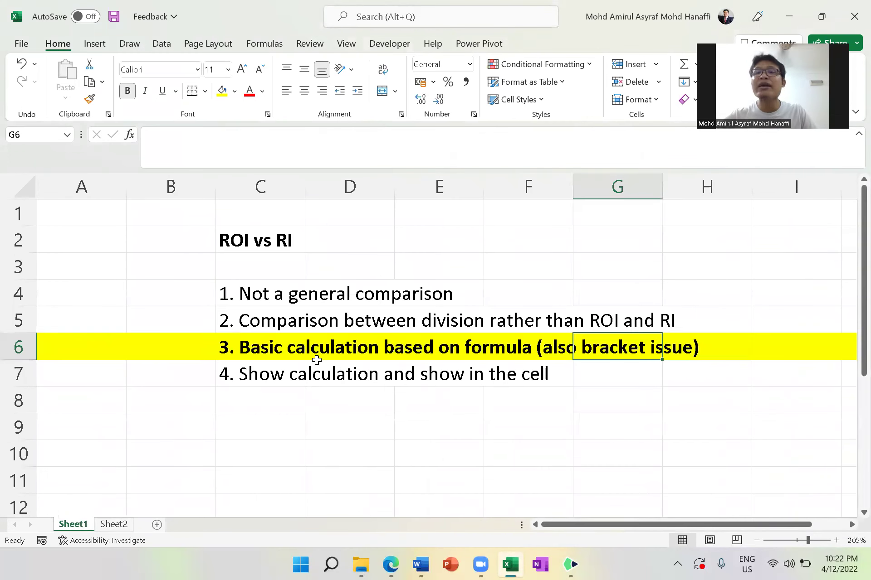
pyautogui.click(262, 351)
pyautogui.hotkey('alt', 'Tab')
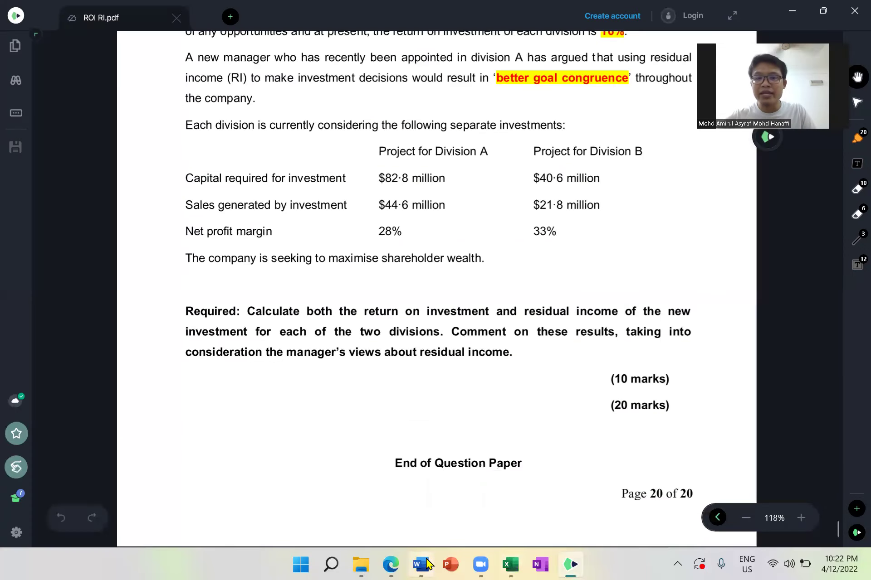
pyautogui.click(510, 564)
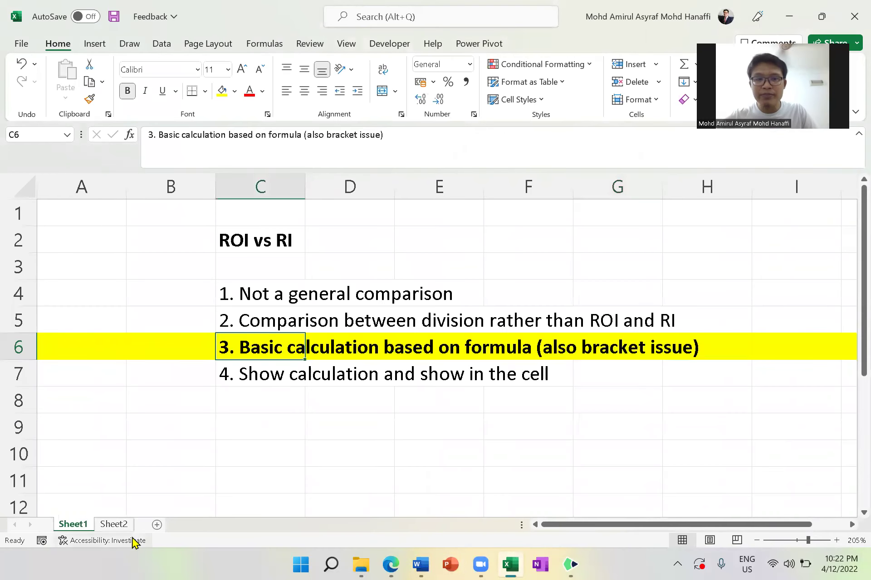
pyautogui.click(114, 525)
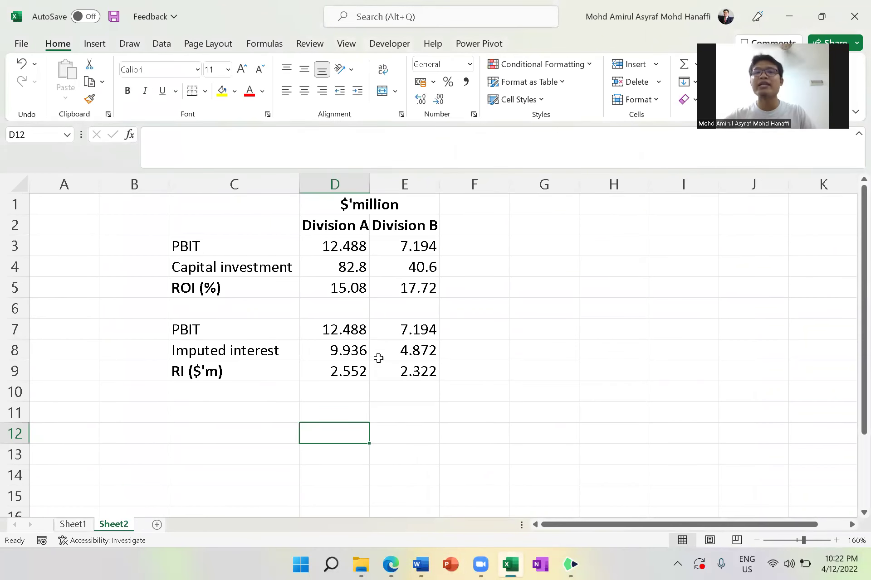
# Inspect the formulas behind Division A's residual income in D9 and imputed interest in D8.
pyautogui.click(327, 373)
pyautogui.doubleClick(326, 374)
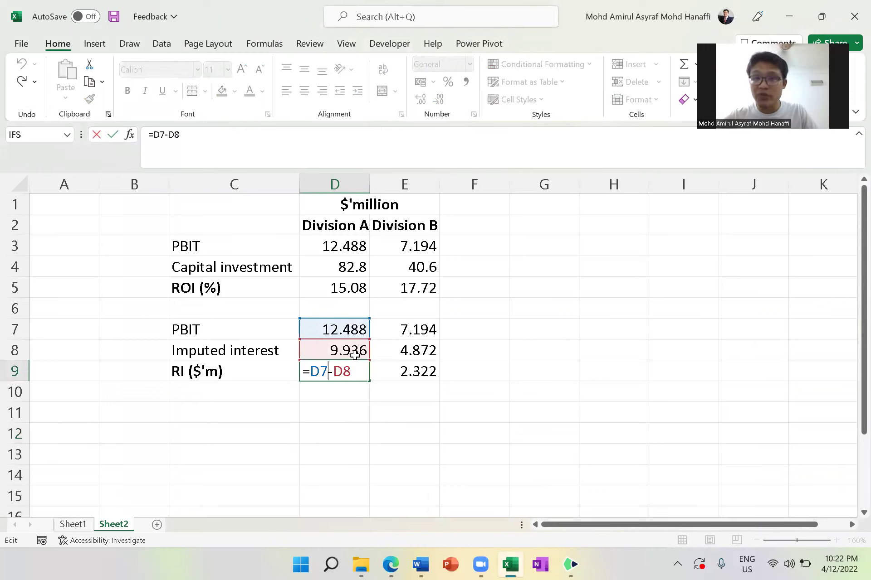
pyautogui.press('Return')
pyautogui.click(334, 354)
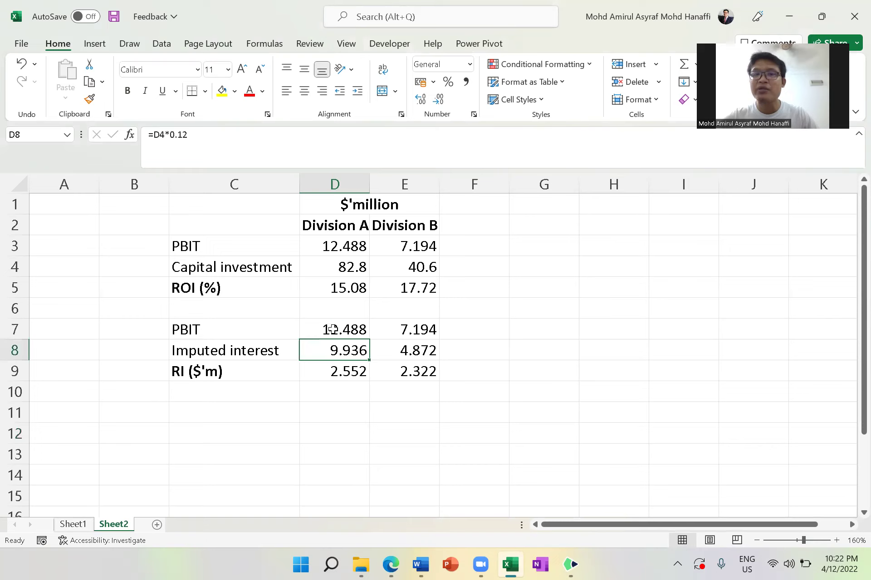
pyautogui.click(333, 329)
# Make Division A's imputed interest negative by changing the formula in D8 to =-(D4*0.12).
pyautogui.click(334, 354)
pyautogui.doubleClick(323, 355)
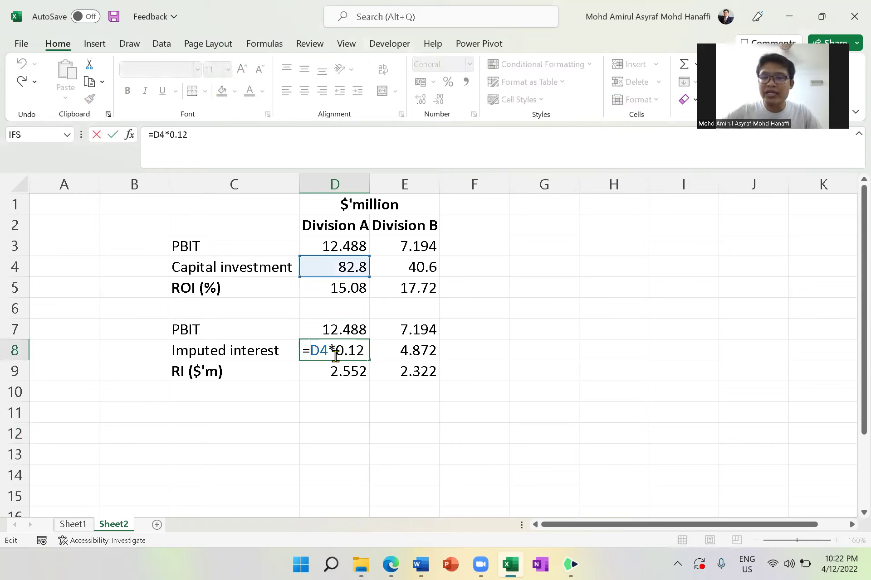
pyautogui.write('-')
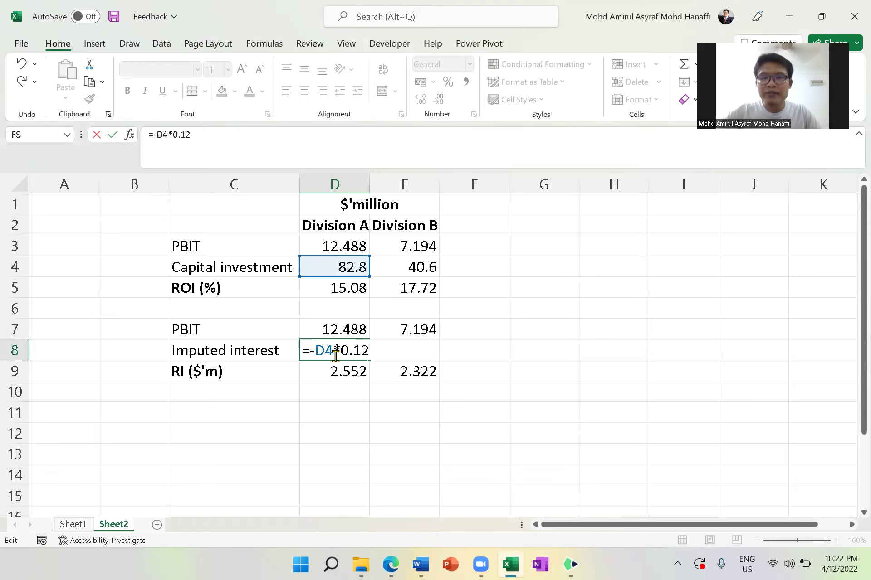
pyautogui.write('(')
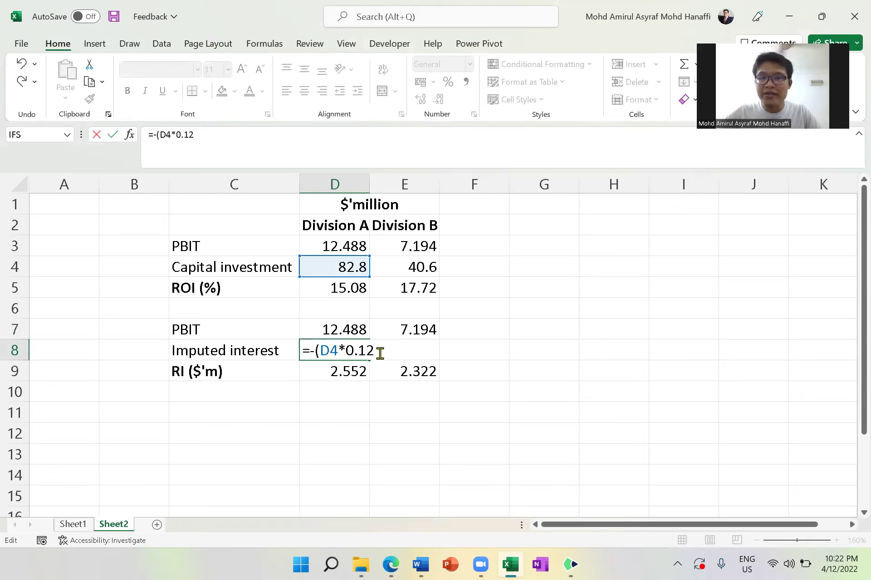
pyautogui.write(')')
pyautogui.press('Return')
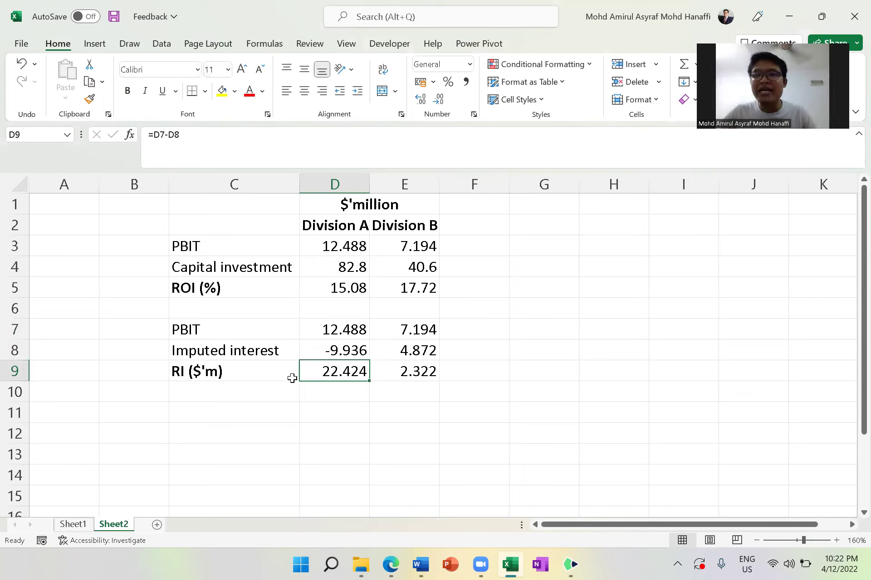
# Restore Division A's imputed interest formula in D8 to =D4*0.12 by removing the minus sign and brackets.
pyautogui.click(323, 351)
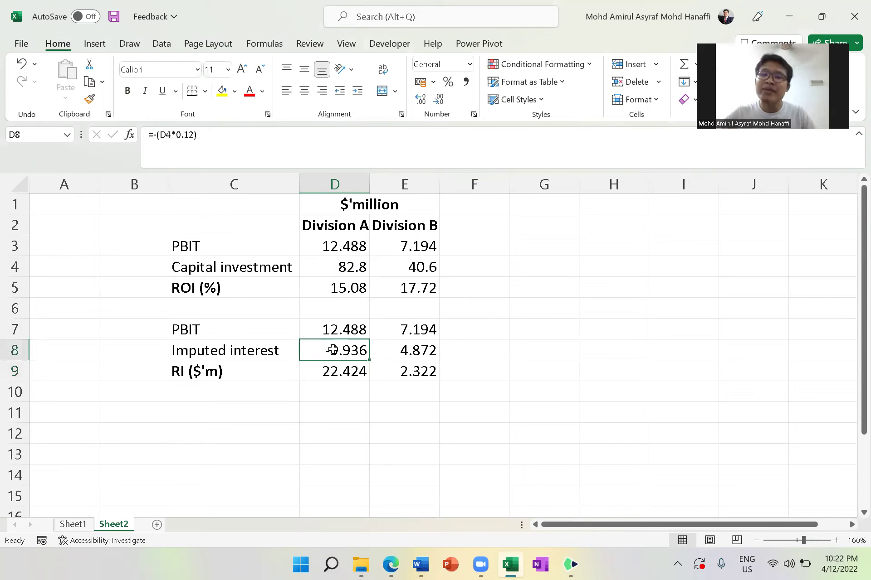
pyautogui.doubleClick(330, 350)
pyautogui.click(315, 355)
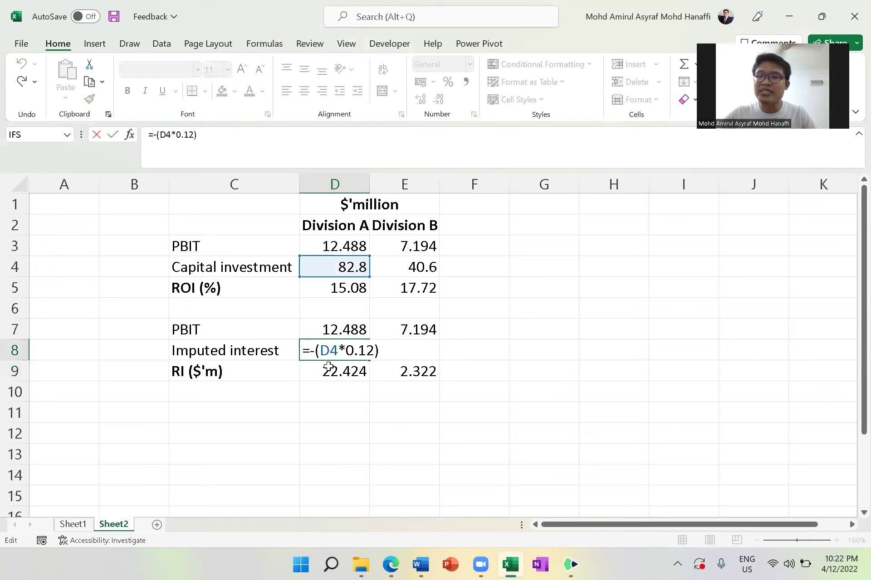
pyautogui.press('BackSpace')
pyautogui.press('Delete')
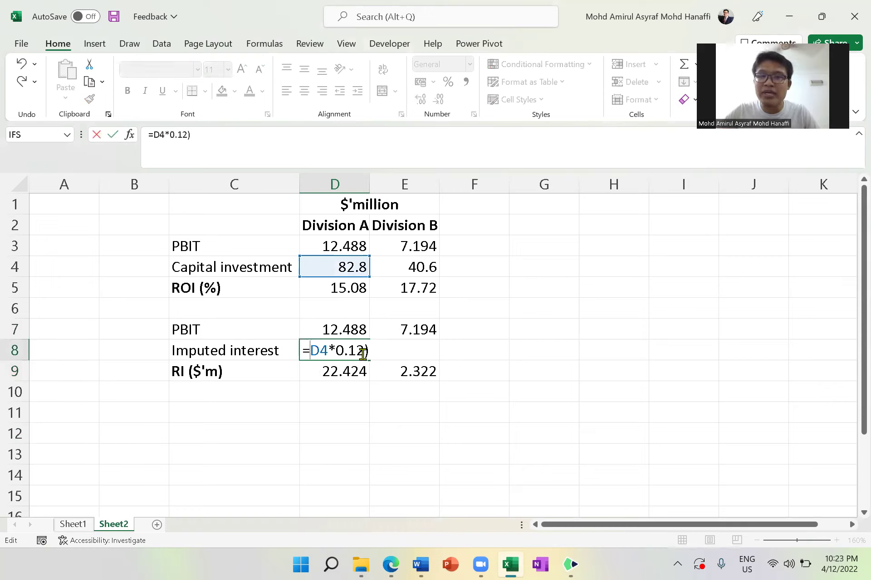
pyautogui.press('Delete')
pyautogui.press('Return')
# Recheck Division A's imputed interest in D8 against the residual income formula in D9.
pyautogui.click(336, 351)
pyautogui.click(336, 369)
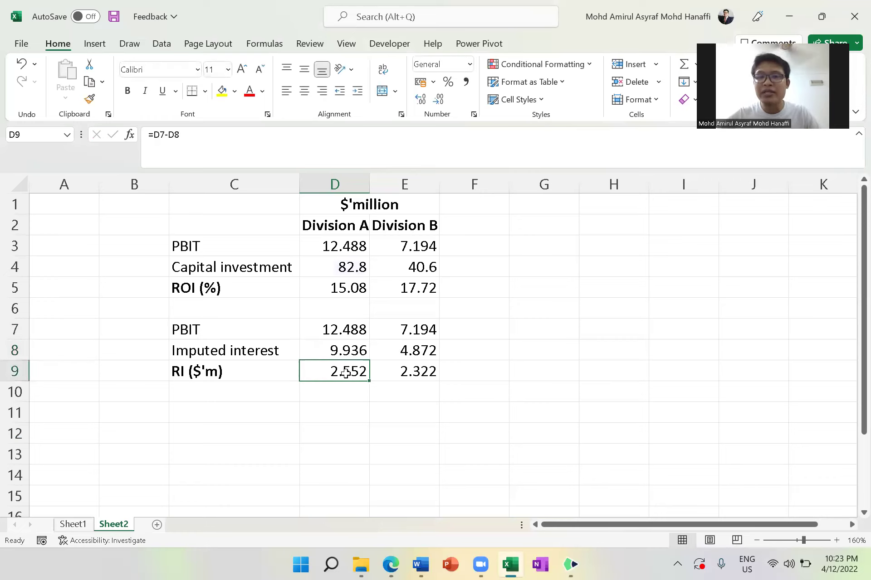
pyautogui.click(341, 350)
pyautogui.click(335, 374)
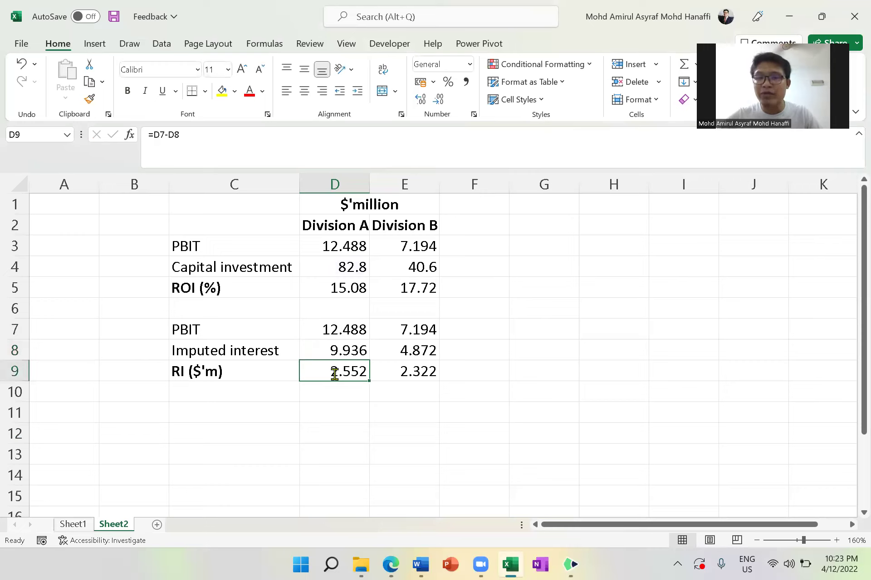
# Check which cells Division A's residual income formula in D9 subtracts.
pyautogui.doubleClick(334, 373)
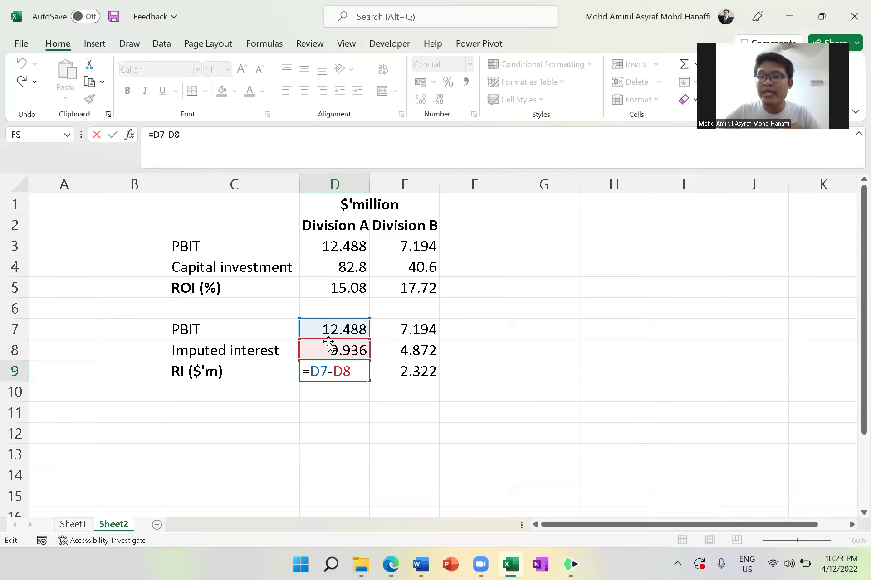
pyautogui.press('Return')
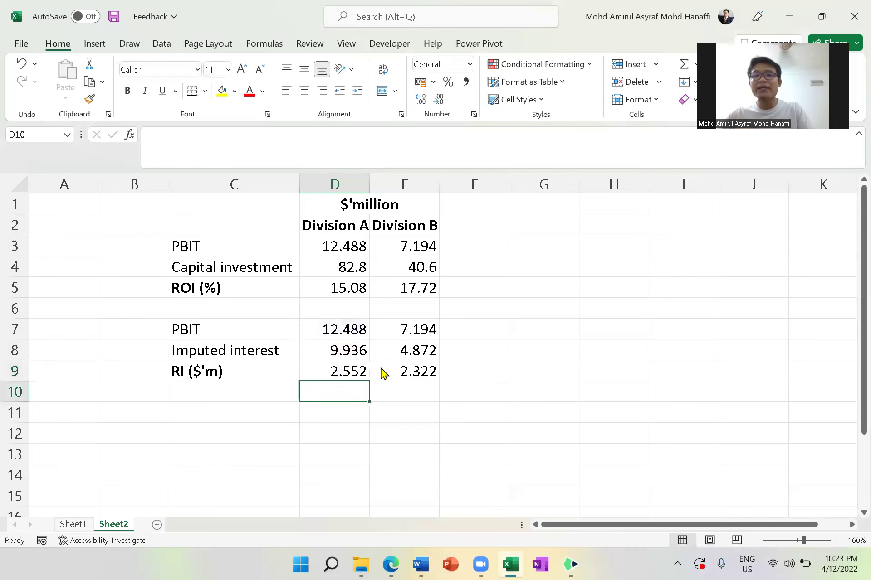
pyautogui.hotkey('alt', 'Tab')
pyautogui.press('Escape')
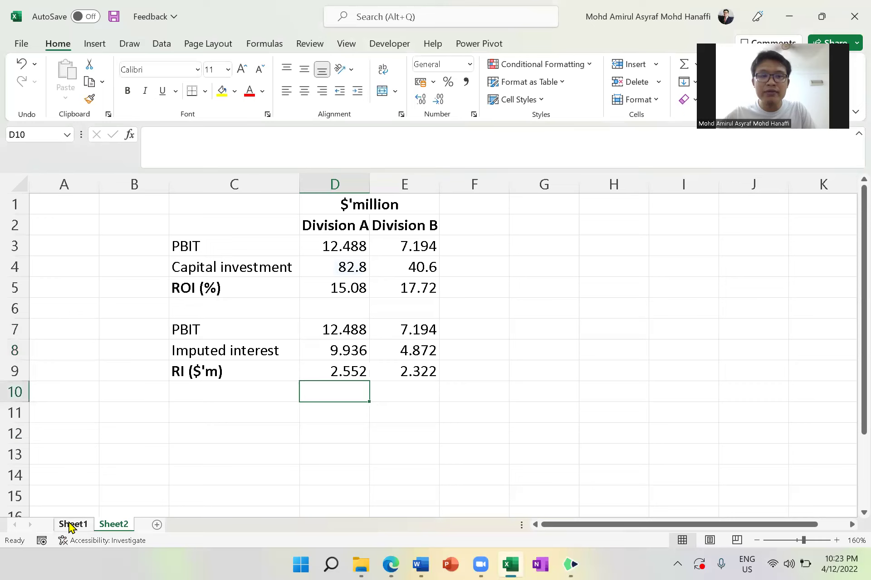
# Fill rows 5 and 4 of Sheet1, the division comparison and general comparison points, with yellow.
pyautogui.click(72, 525)
pyautogui.click(331, 345)
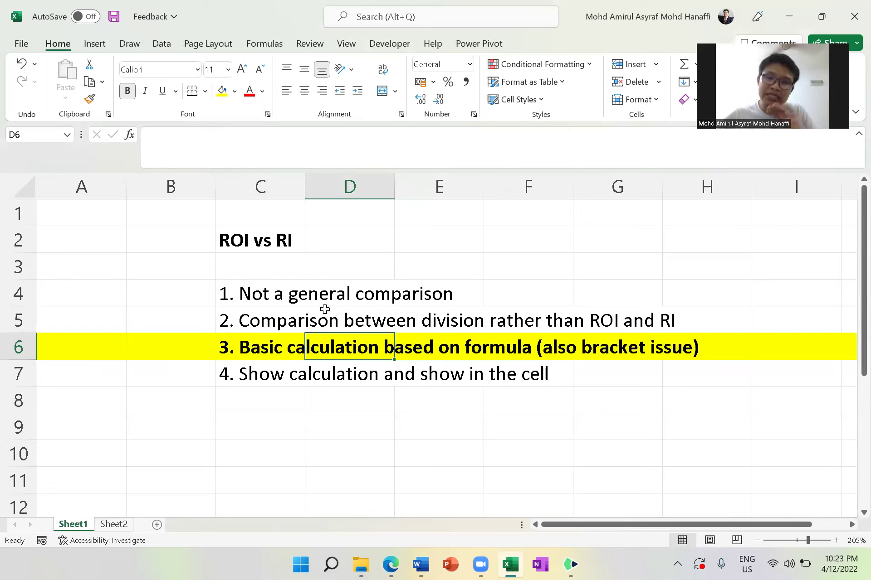
pyautogui.click(245, 325)
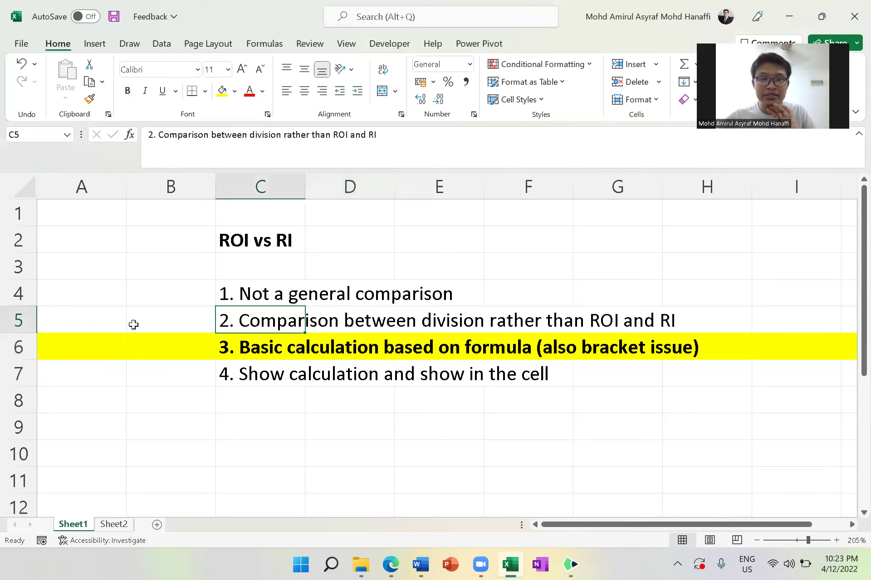
pyautogui.click(23, 320)
pyautogui.click(222, 91)
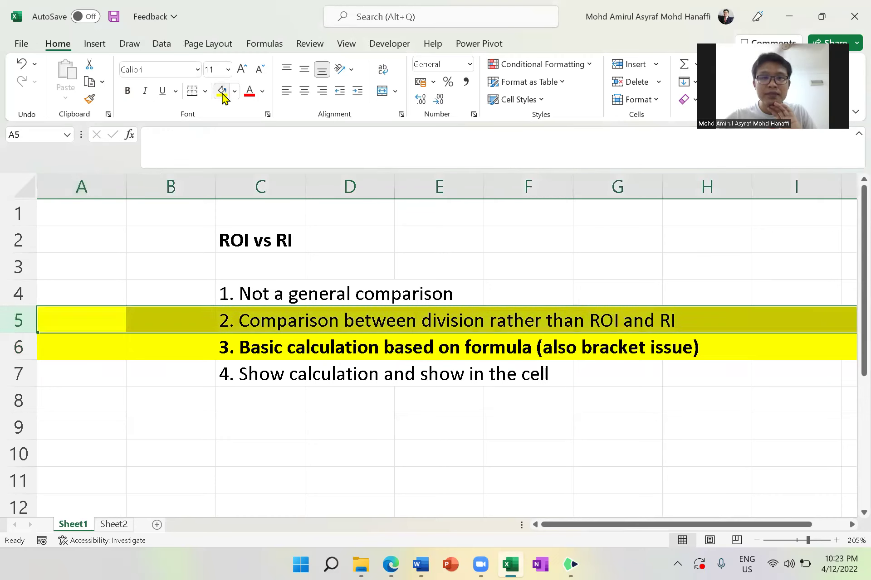
pyautogui.click(441, 427)
pyautogui.click(11, 293)
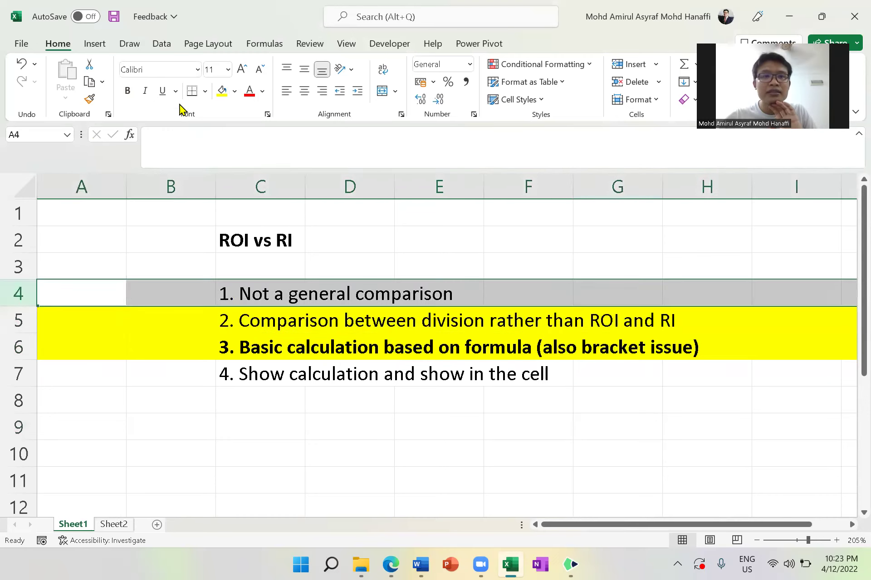
pyautogui.click(222, 91)
pyautogui.click(396, 428)
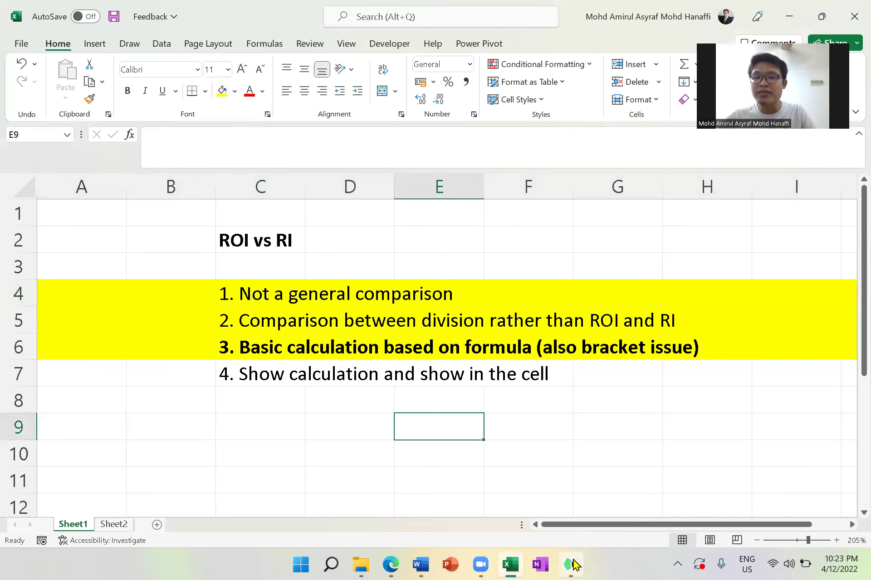
# Switch to ROI RI.pdf and read question (b) on Beat Co's divisions, including the requirement to comment on the results.
pyautogui.click(570, 564)
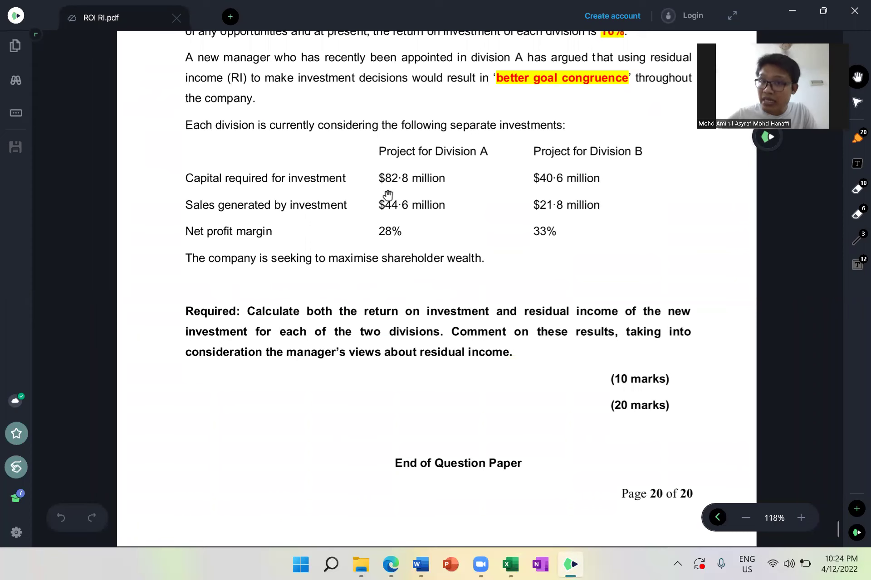
pyautogui.scroll(3, 369, 213)
pyautogui.scroll(4, 244, 132)
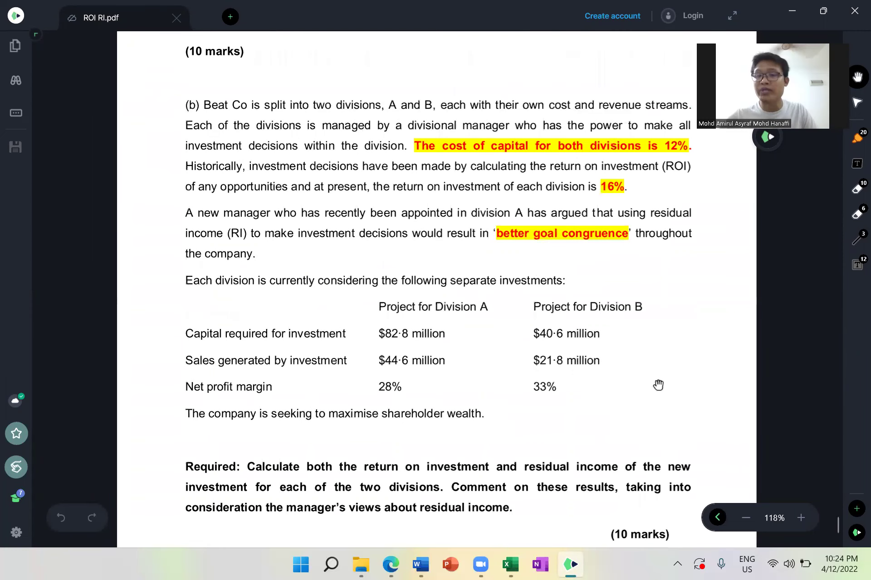
pyautogui.scroll(-6, 564, 361)
pyautogui.scroll(-1, 554, 364)
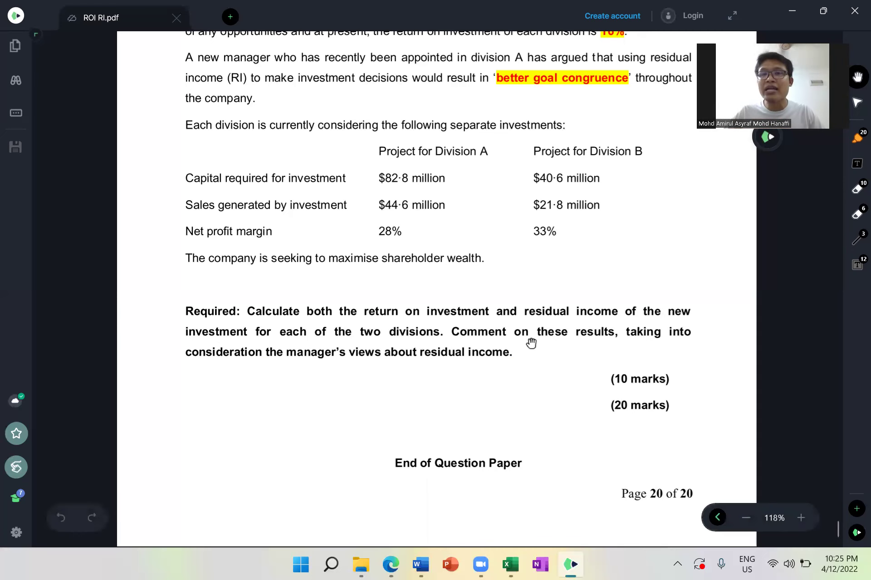
pyautogui.scroll(3, 551, 113)
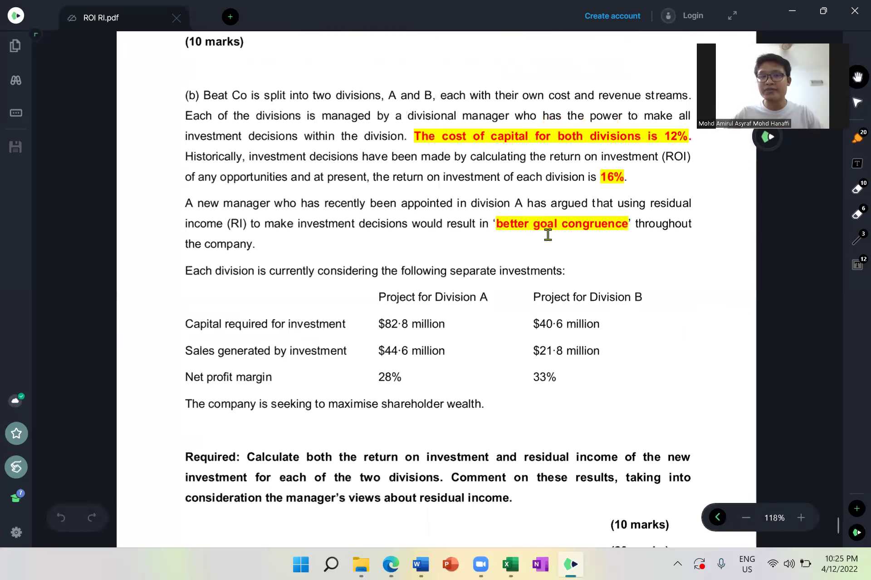
pyautogui.scroll(-2, 542, 258)
pyautogui.scroll(-2, 587, 340)
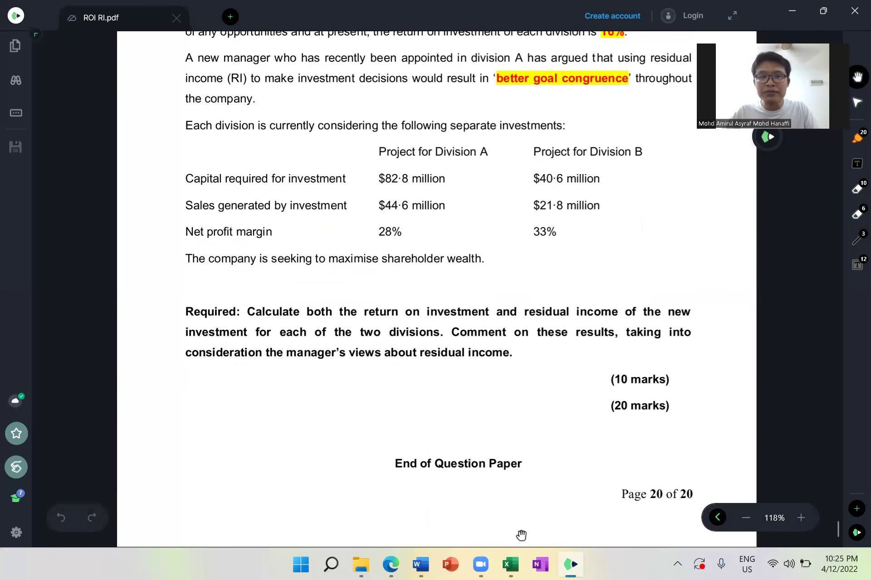
# Switch back to Excel and review both divisions' ROI in row 5 and residual income in row 9 on Sheet2.
pyautogui.hotkey('alt', 'Tab')
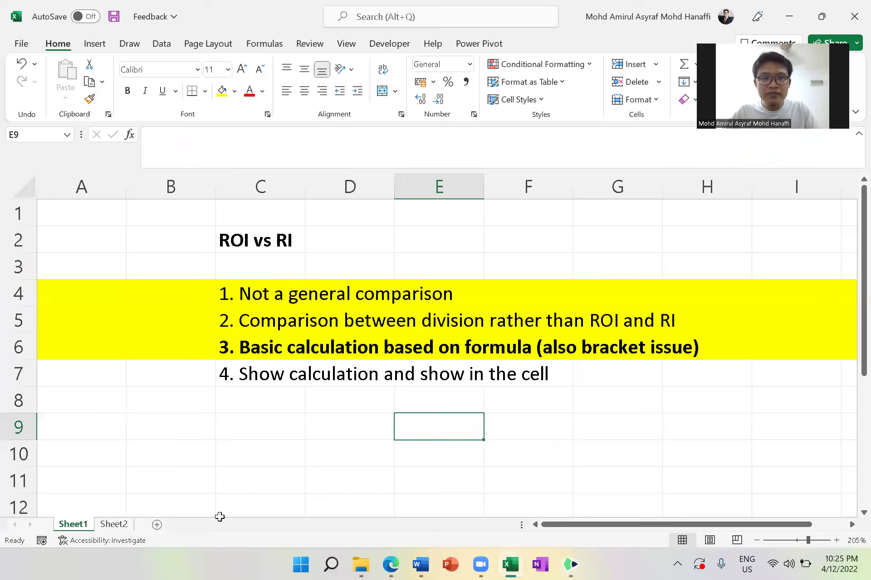
pyautogui.click(115, 524)
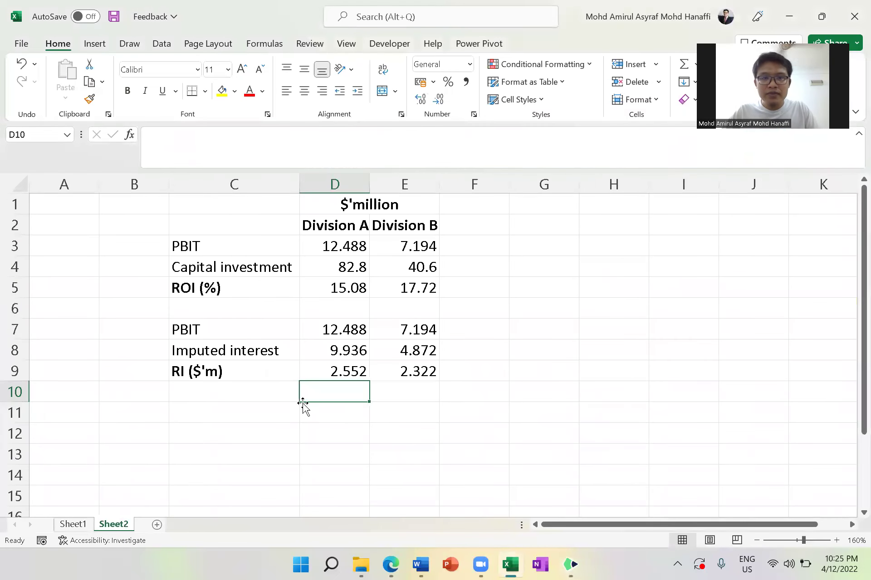
pyautogui.click(337, 293)
pyautogui.click(386, 289)
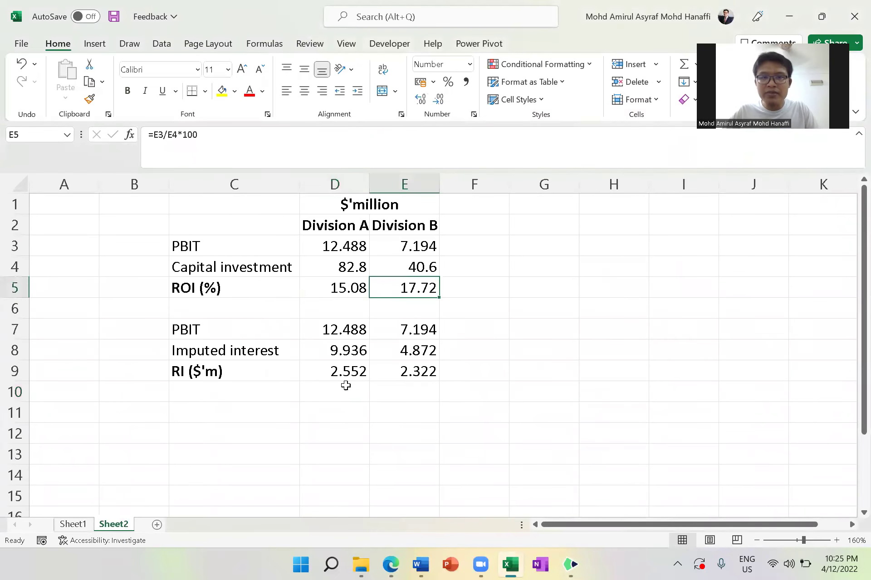
pyautogui.click(342, 371)
pyautogui.click(401, 369)
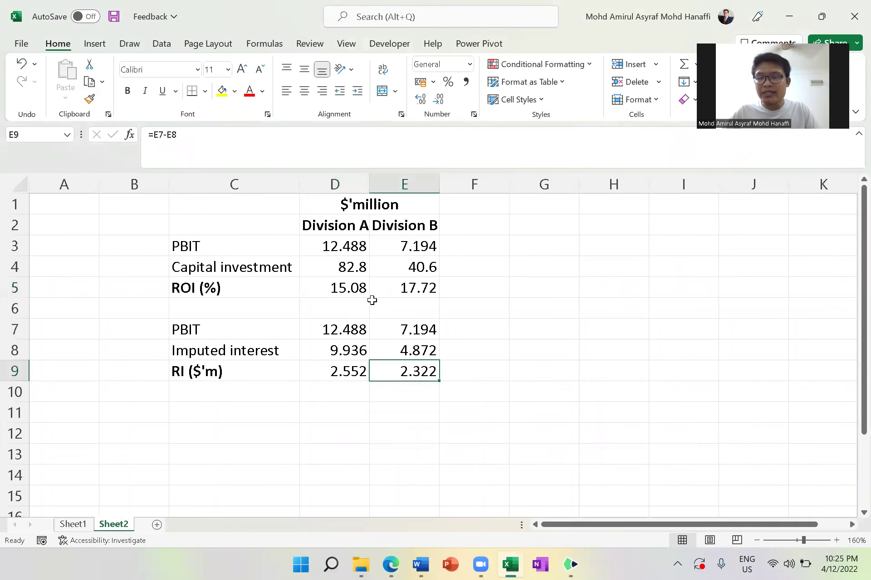
# Return to ROI RI.pdf and reread the manager's goal congruence argument together with the required commentary.
pyautogui.hotkey('alt', 'Tab')
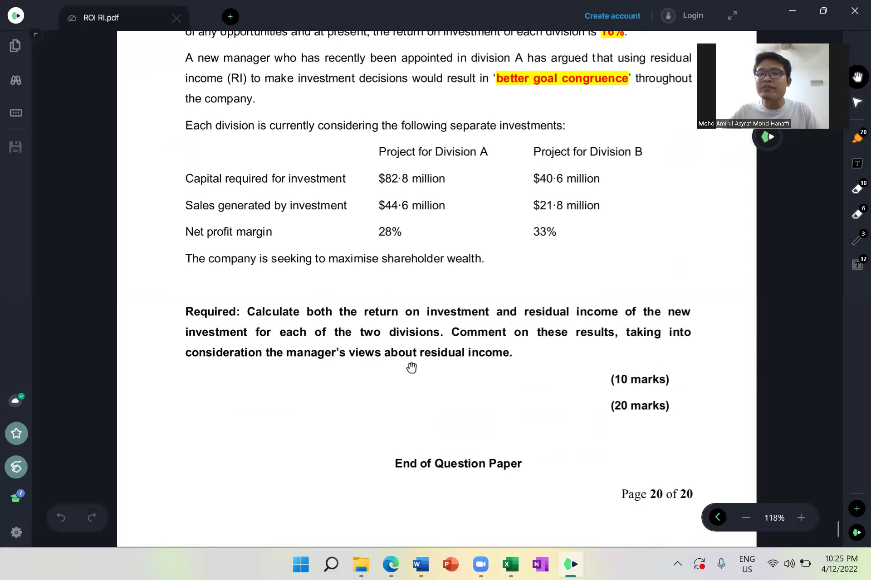
pyautogui.scroll(2, 501, 334)
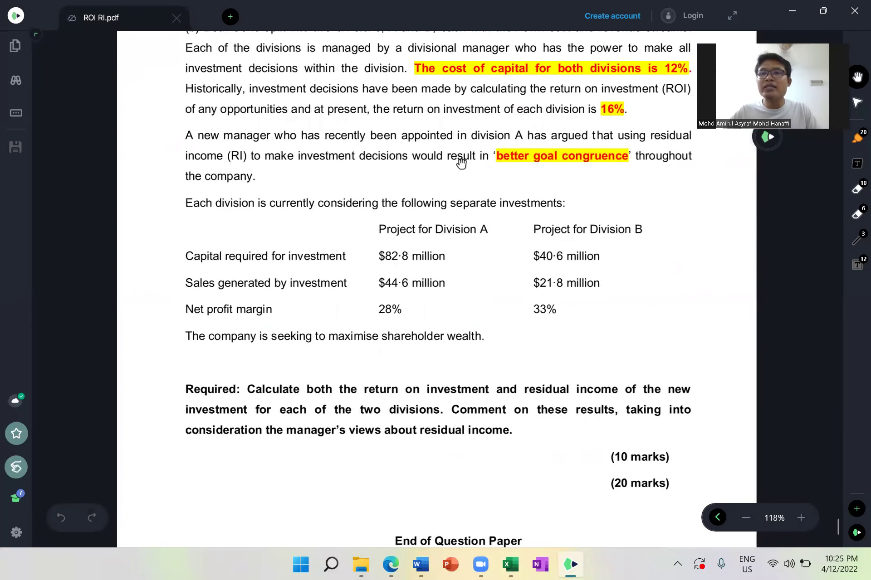
pyautogui.scroll(1, 460, 164)
pyautogui.scroll(1, 405, 200)
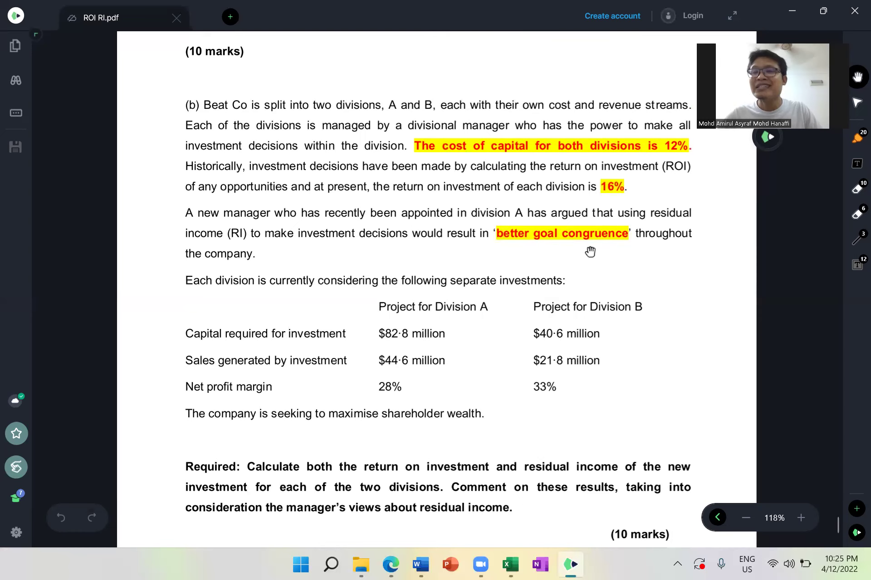
pyautogui.scroll(-2, 590, 252)
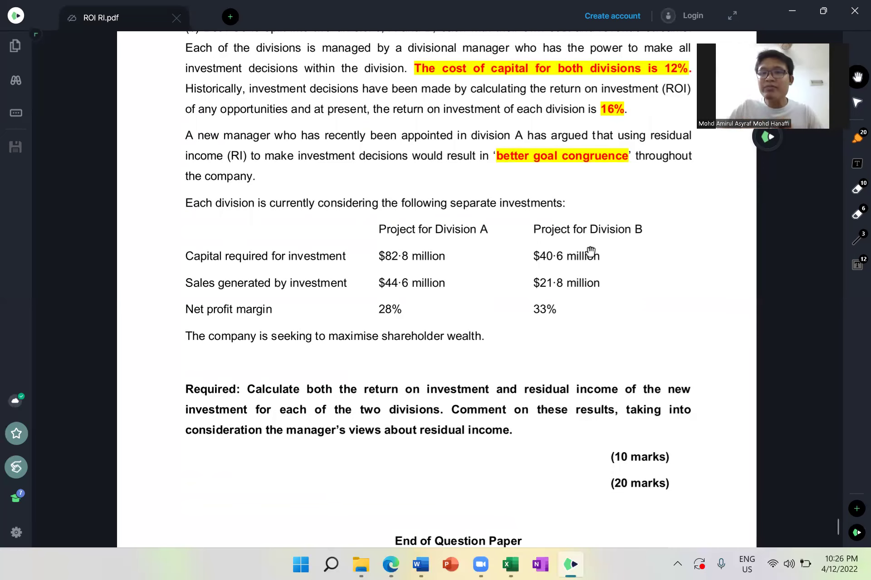
pyautogui.scroll(-2, 624, 404)
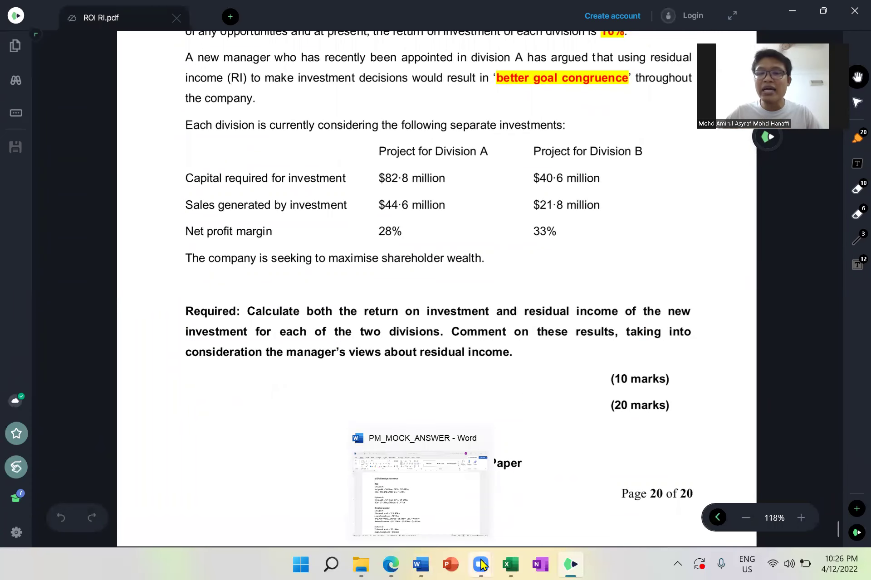
# Compare point 1, "Not a general comparison", on Excel's Sheet1 with the manager's argument in ROI RI.pdf.
pyautogui.click(510, 564)
pyautogui.click(72, 525)
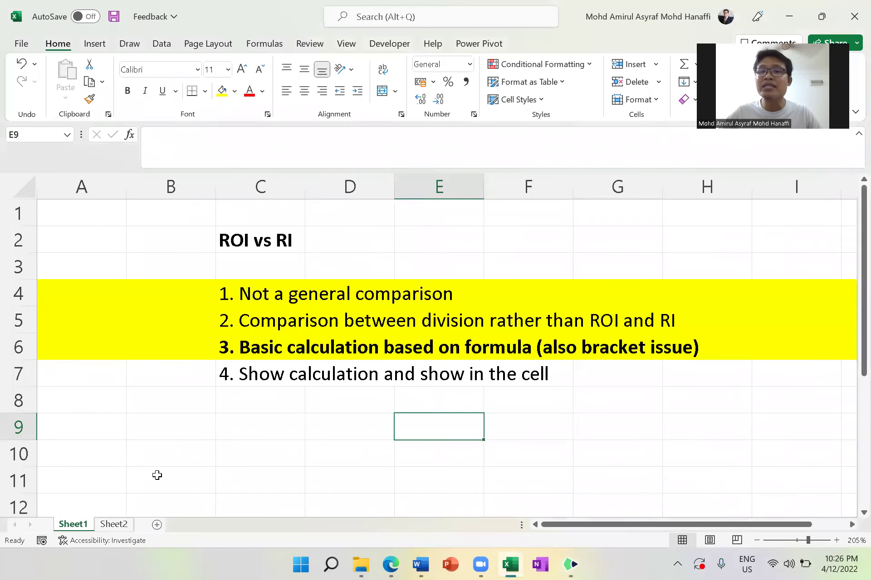
pyautogui.click(269, 299)
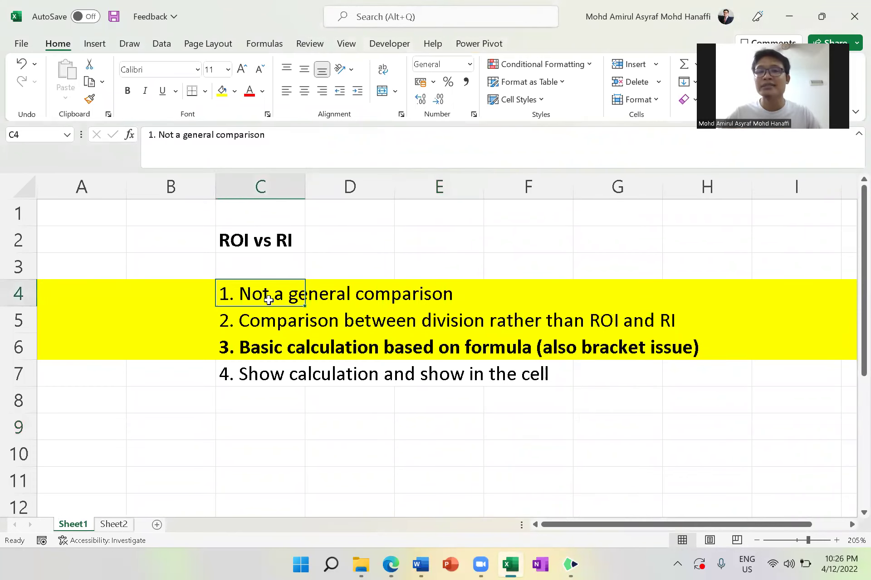
pyautogui.click(571, 565)
pyautogui.scroll(3, 593, 272)
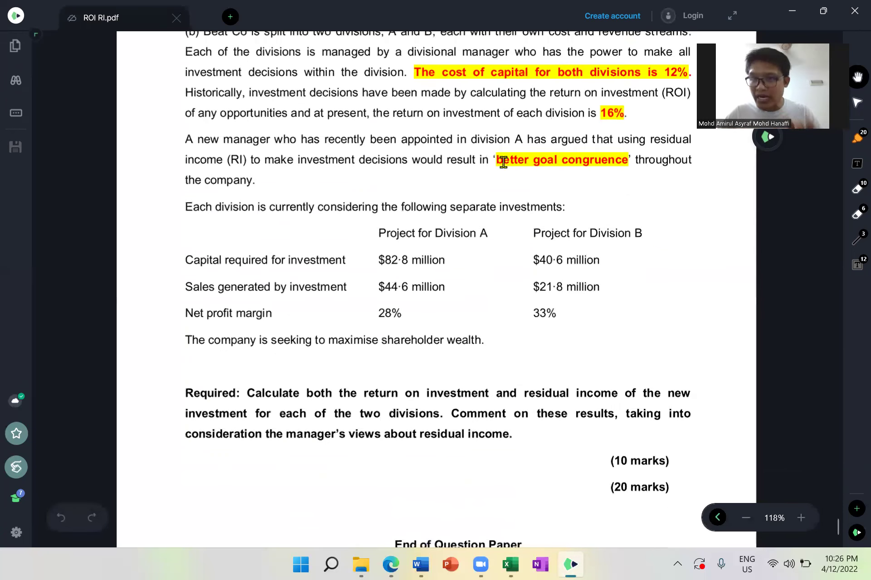
pyautogui.scroll(-1, 503, 162)
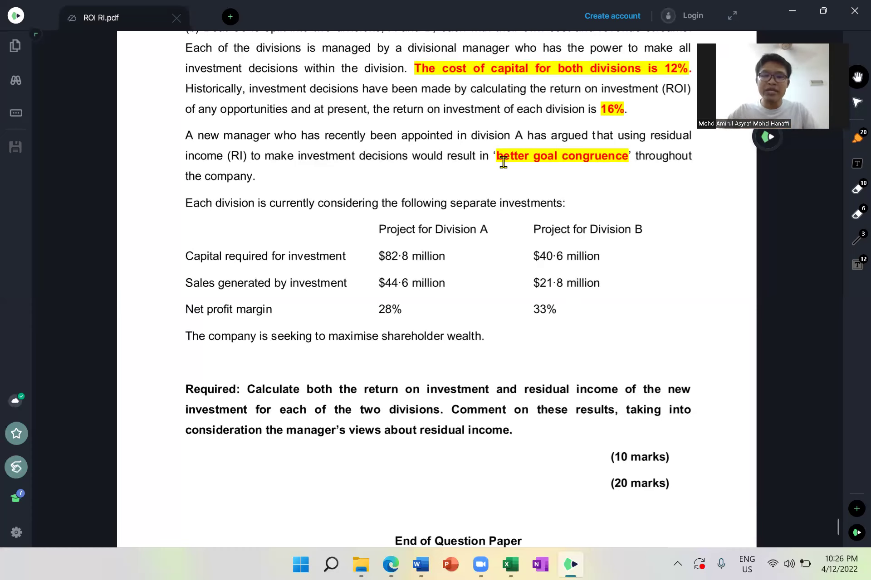
# Review point 2 about comparing divisions on Excel's Sheet1 against the requirement in ROI RI.pdf.
pyautogui.hotkey('alt', 'Tab')
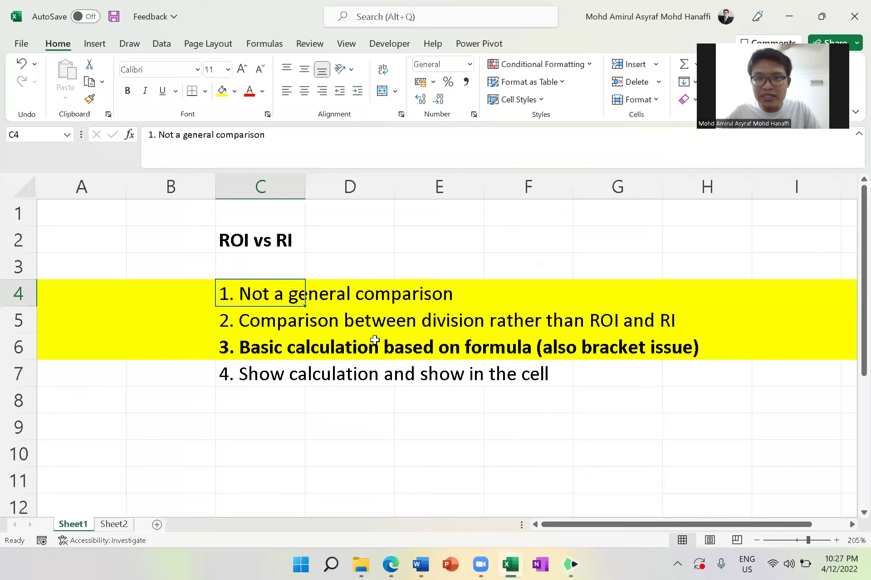
pyautogui.click(287, 332)
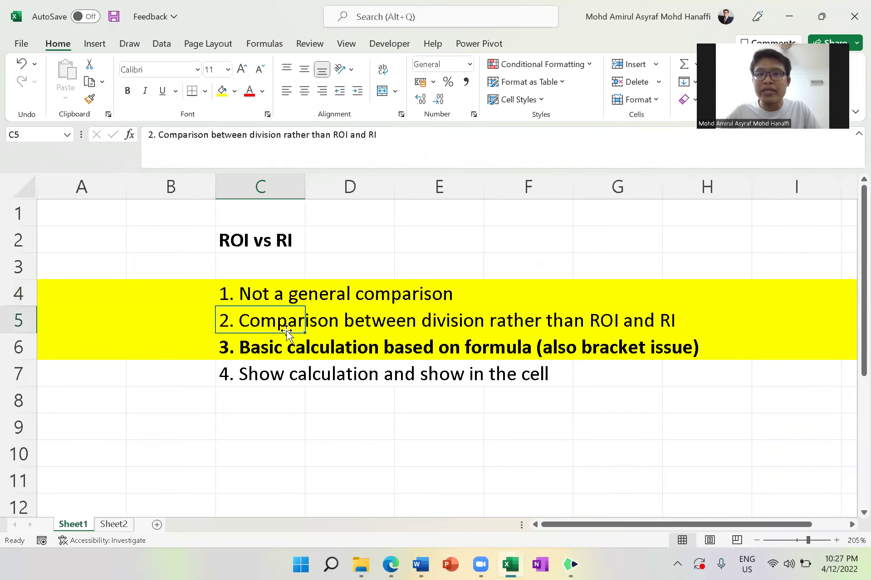
pyautogui.hotkey('alt', 'Tab')
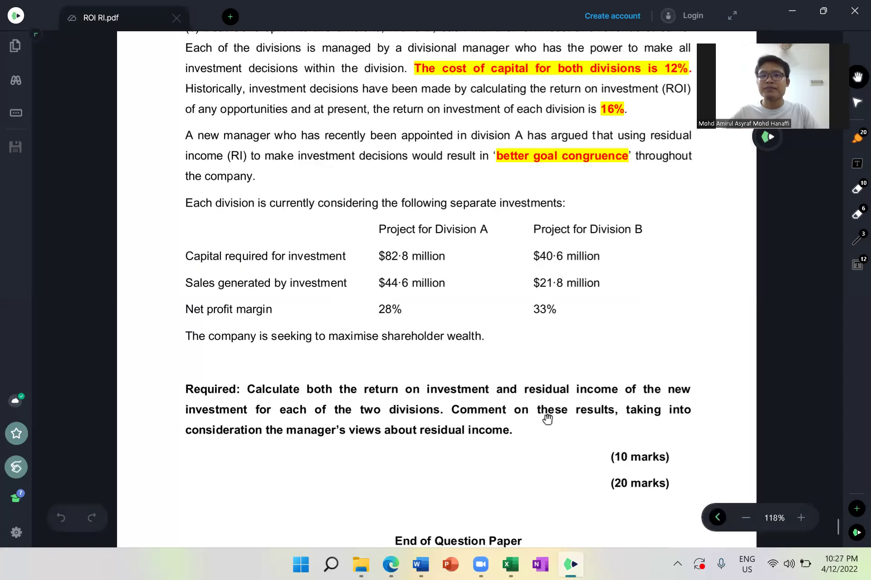
# View the ROI and RI results on Excel's Sheet2, and look up the divisions' present return on investment in ROI RI.pdf.
pyautogui.click(519, 564)
pyautogui.click(125, 528)
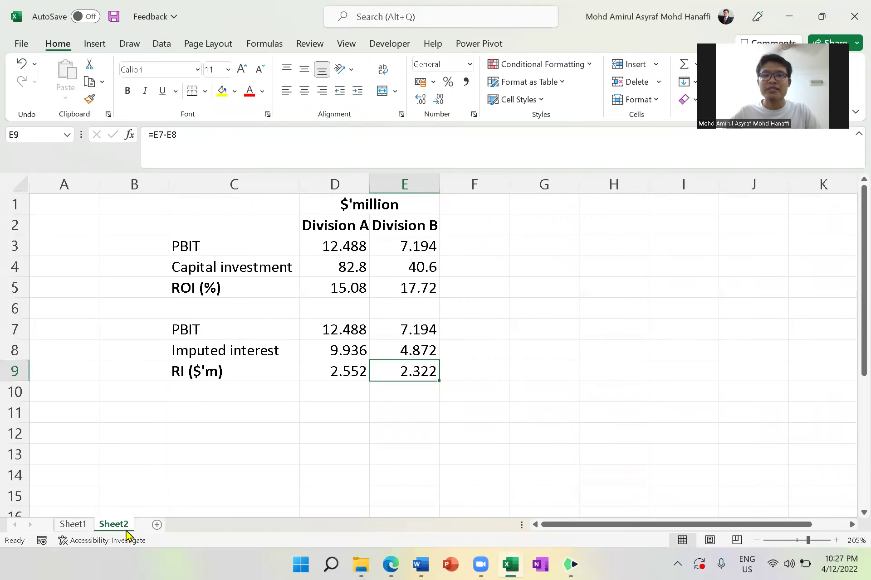
pyautogui.click(530, 243)
pyautogui.hotkey('alt', 'Tab')
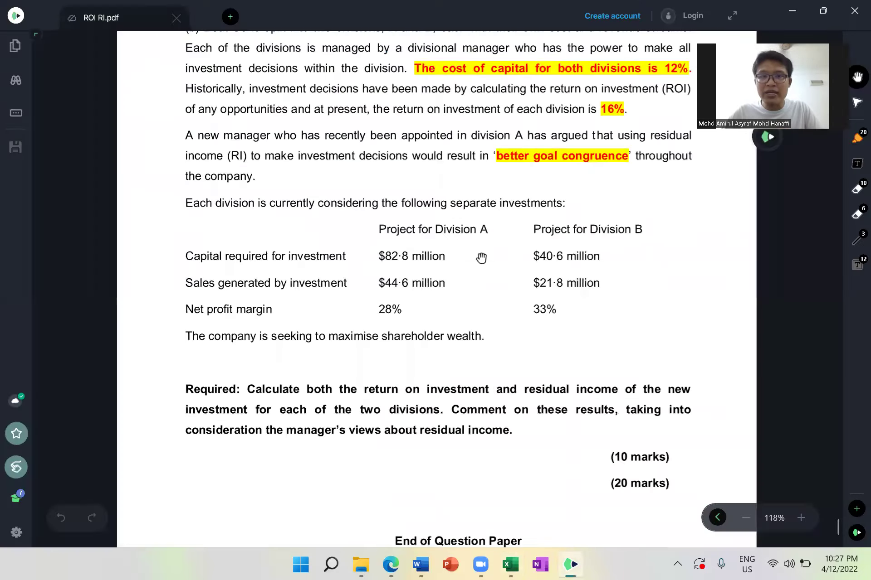
pyautogui.scroll(2, 510, 281)
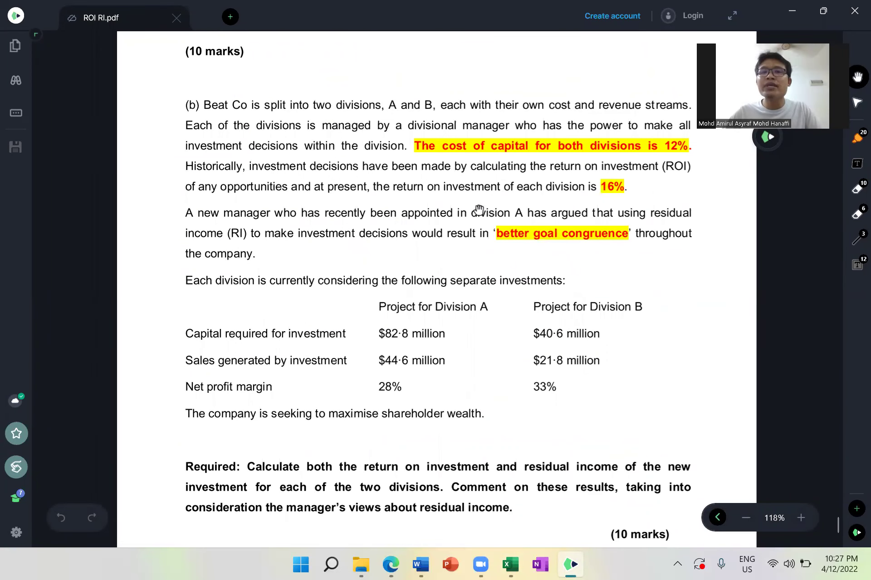
# On Excel's Sheet2, label G2 "Current ROI" with column G widened to fit, and enter 16% in H2.
pyautogui.hotkey('alt', 'Tab')
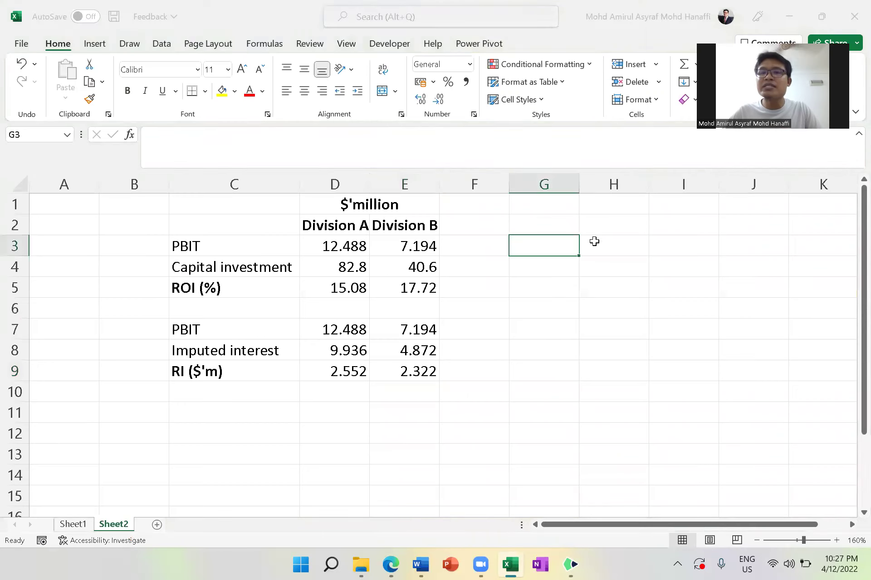
pyautogui.click(543, 225)
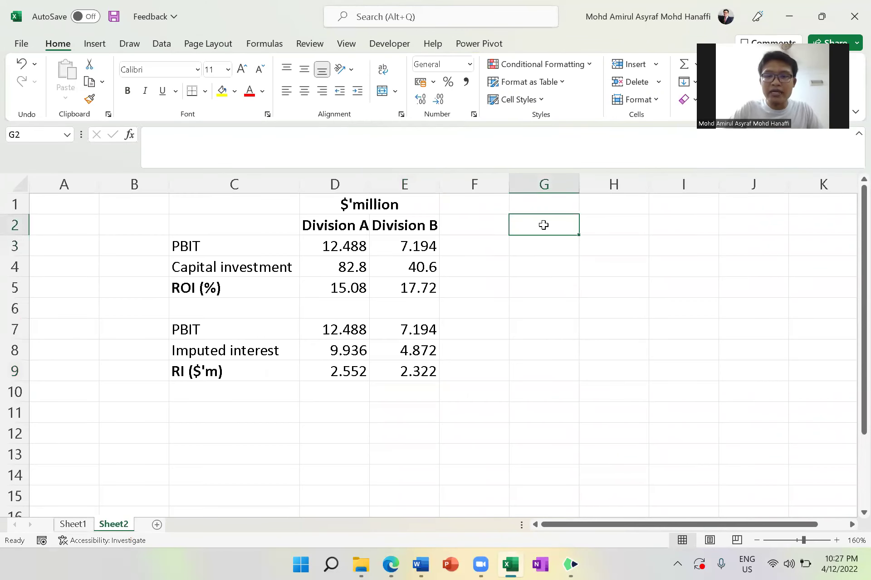
pyautogui.write('Current RO')
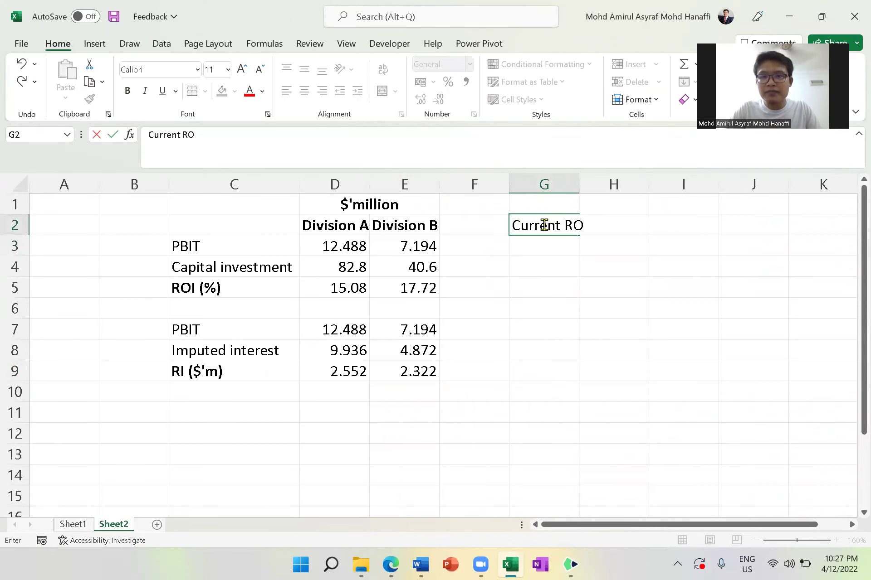
pyautogui.write('I')
pyautogui.press('Return')
pyautogui.doubleClick(579, 183)
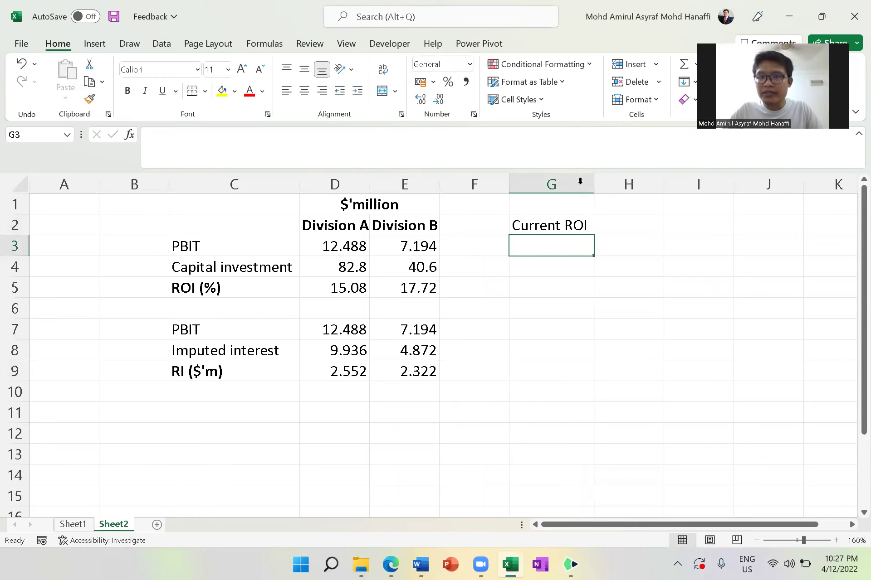
pyautogui.click(649, 224)
pyautogui.write('16%')
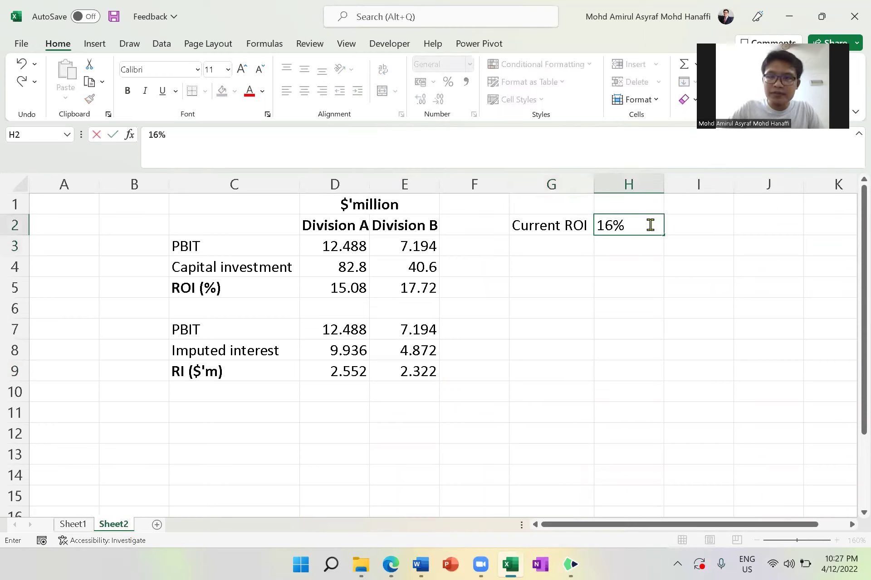
pyautogui.press('Return')
# Compare the project ROI of Division A and Division B in row 5 with the current ROI in H2.
pyautogui.click(575, 339)
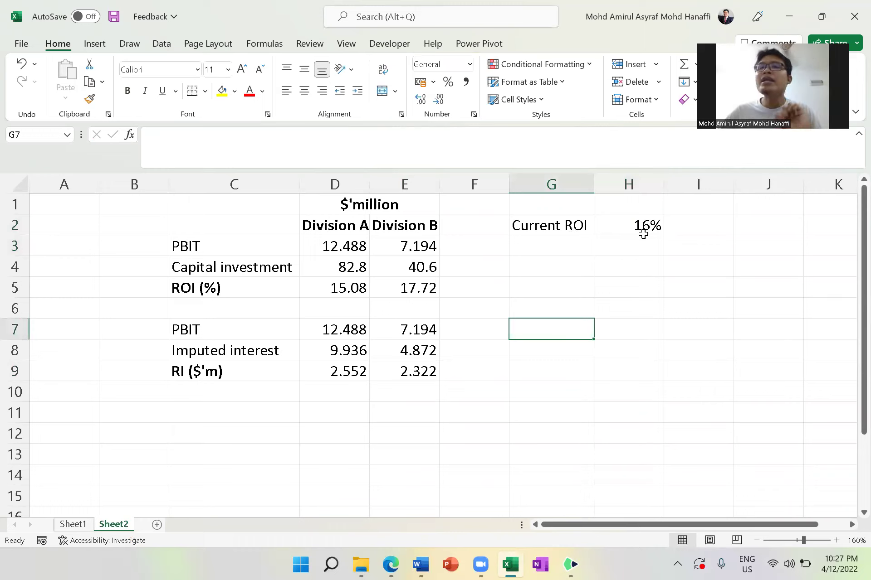
pyautogui.click(617, 228)
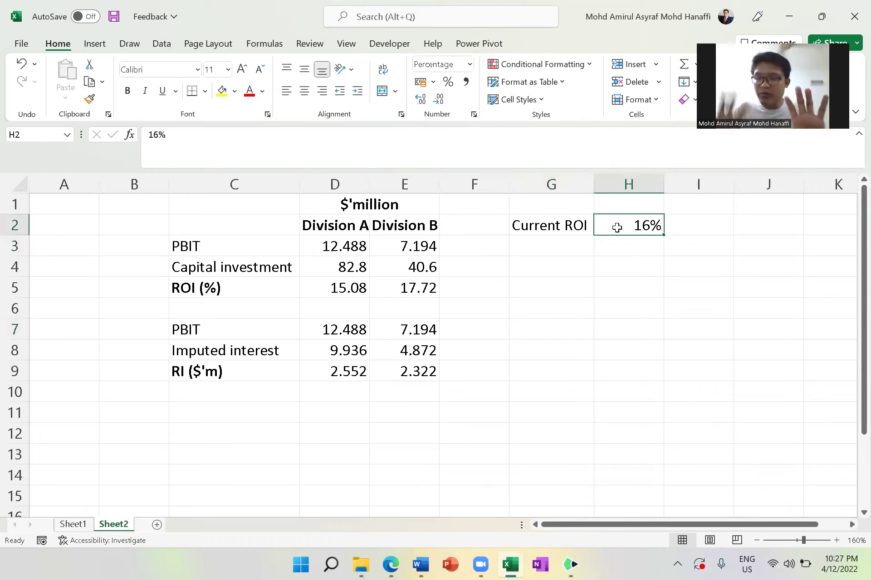
pyautogui.click(416, 294)
pyautogui.click(342, 295)
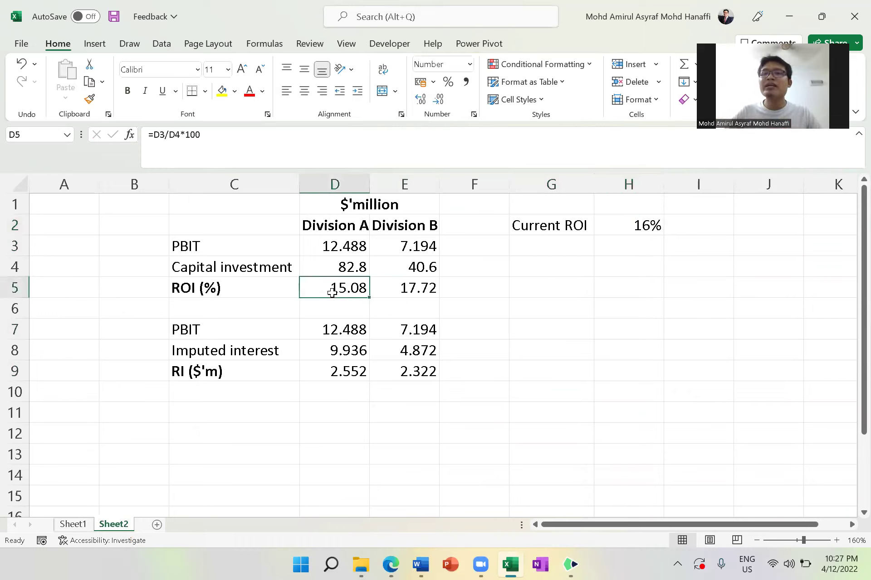
pyautogui.click(642, 228)
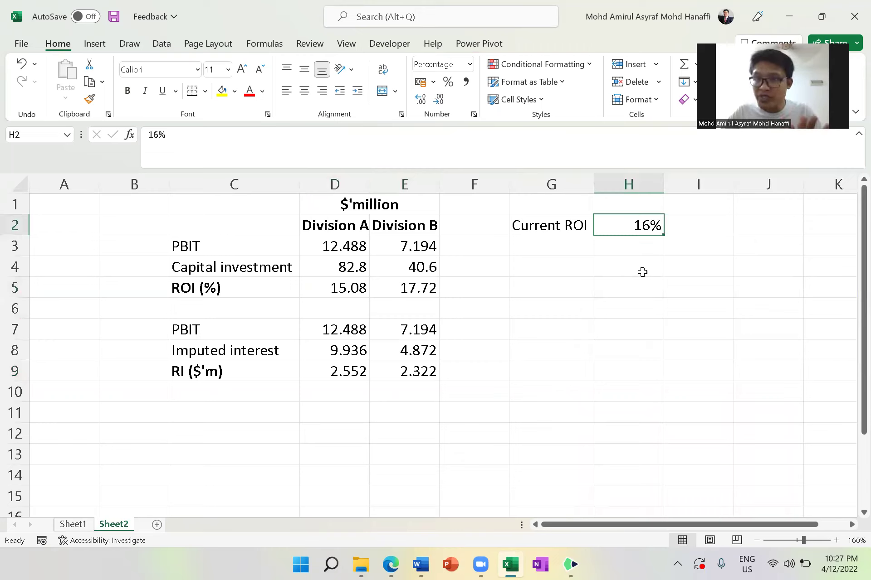
pyautogui.click(341, 226)
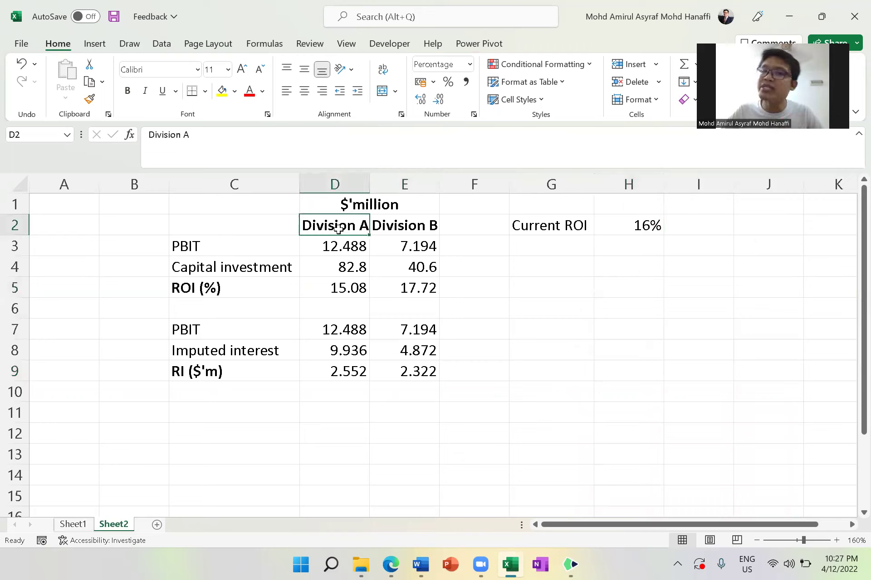
pyautogui.click(405, 228)
pyautogui.click(626, 222)
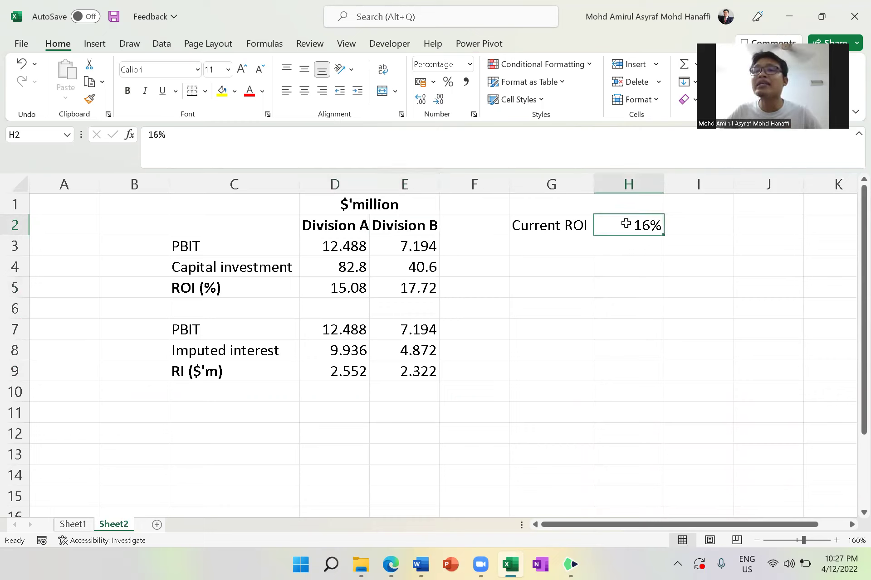
# Add the decision rule in row 3 with "Project" in G3, "16% or above" in H3 and "accept" in I3, fitting column H to its text.
pyautogui.click(562, 252)
pyautogui.write('Project')
pyautogui.press('Tab')
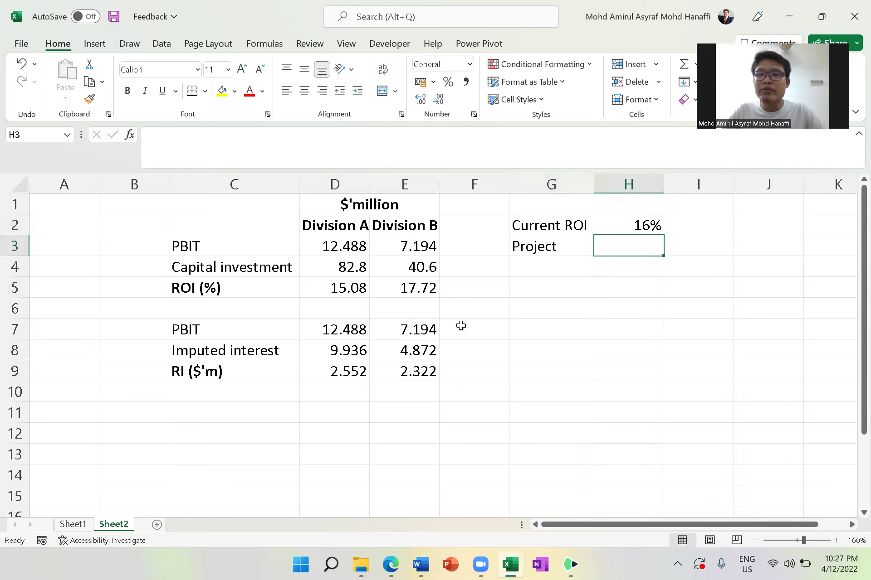
pyautogui.click(336, 288)
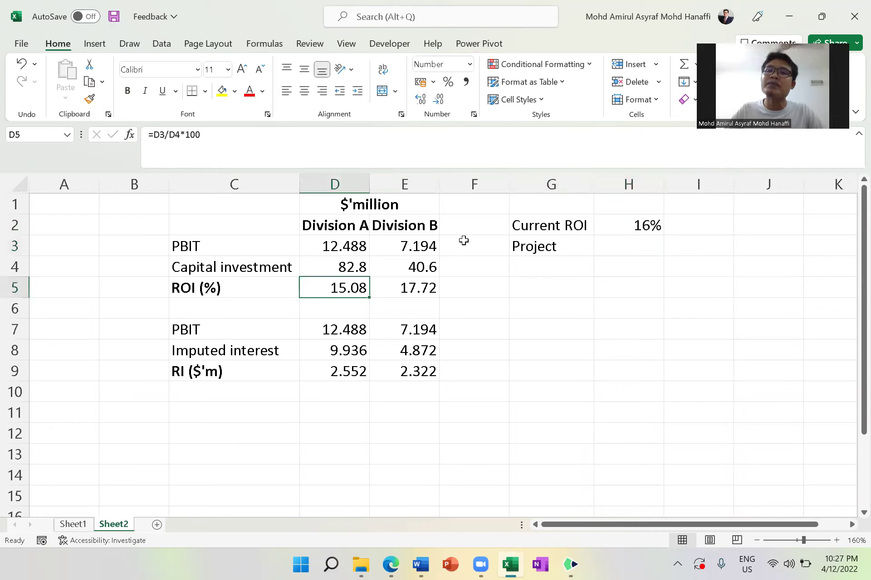
pyautogui.click(418, 288)
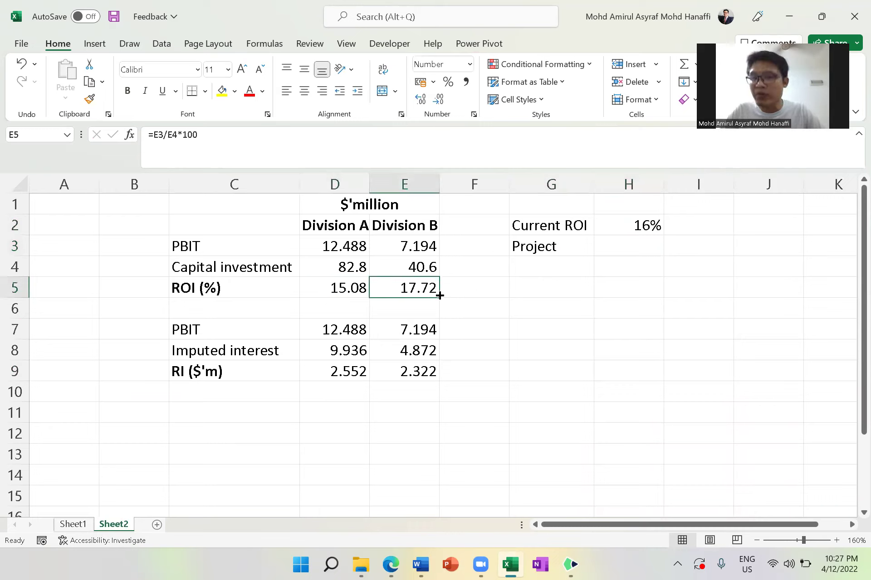
pyautogui.click(636, 247)
pyautogui.write('16')
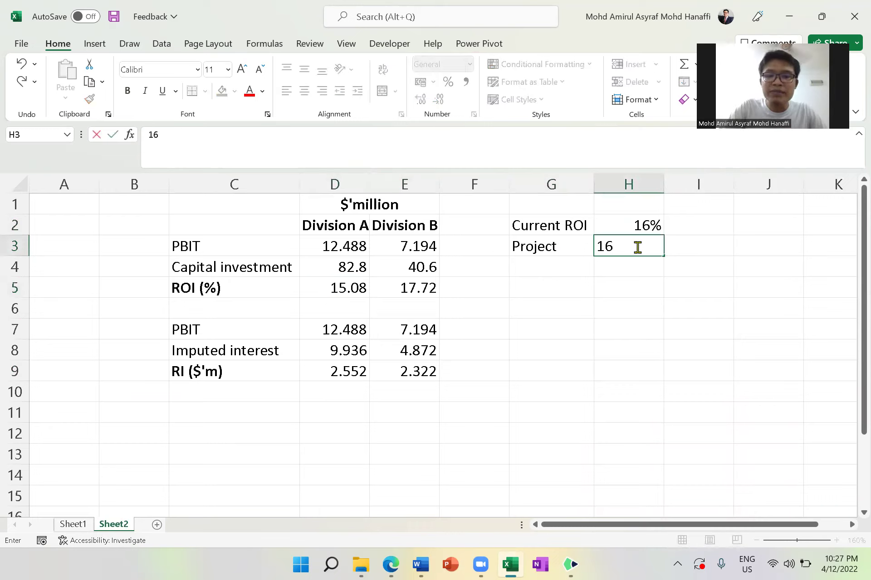
pyautogui.write('% or above')
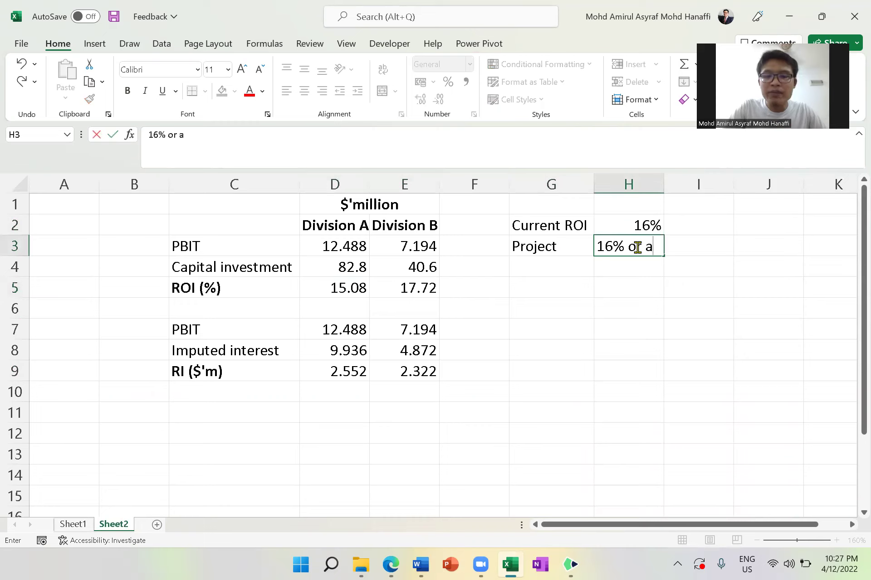
pyautogui.doubleClick(661, 191)
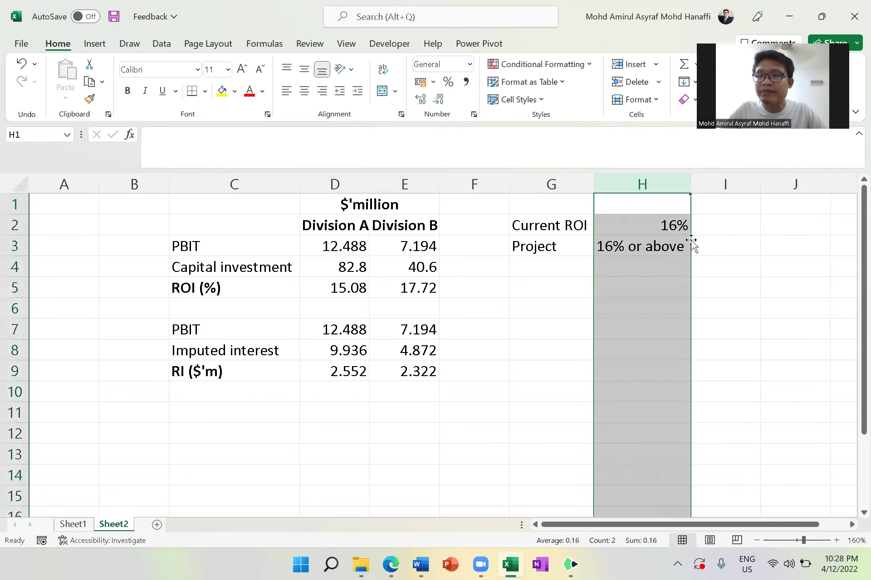
pyautogui.click(710, 246)
pyautogui.write('accept')
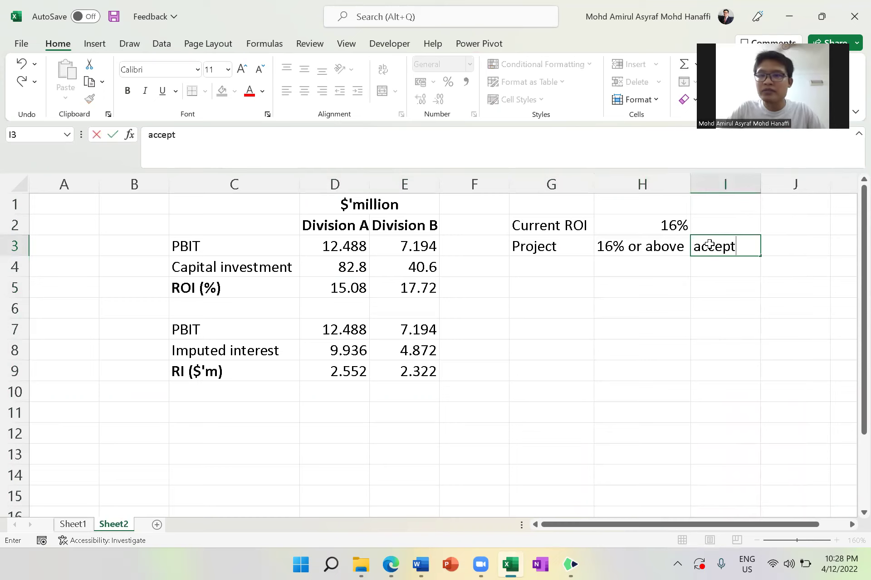
pyautogui.press('Return')
# Review the PBIT and capital investment of both divisions, and reread the separate investments under consideration in ROI RI.pdf.
pyautogui.click(340, 221)
pyautogui.moveTo(337, 257); pyautogui.dragTo(347, 269)
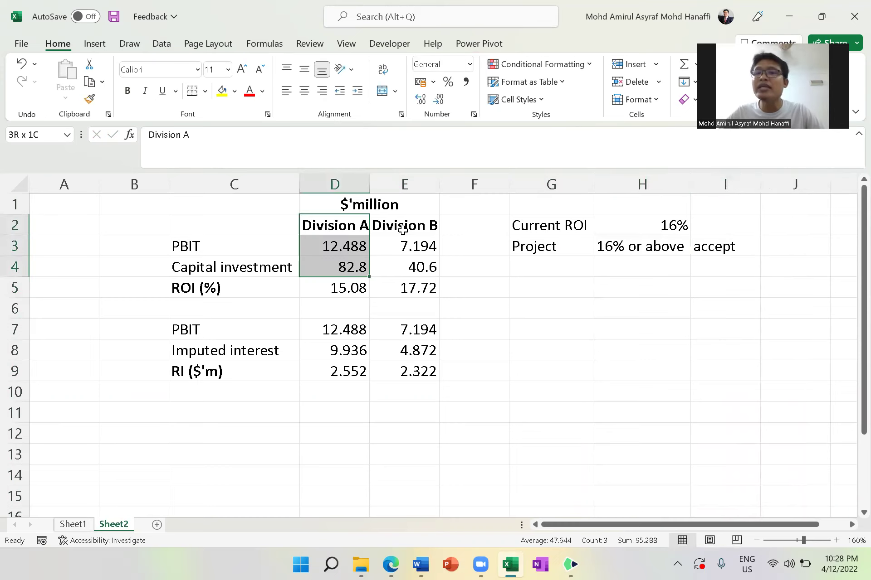
pyautogui.moveTo(379, 225); pyautogui.dragTo(410, 272)
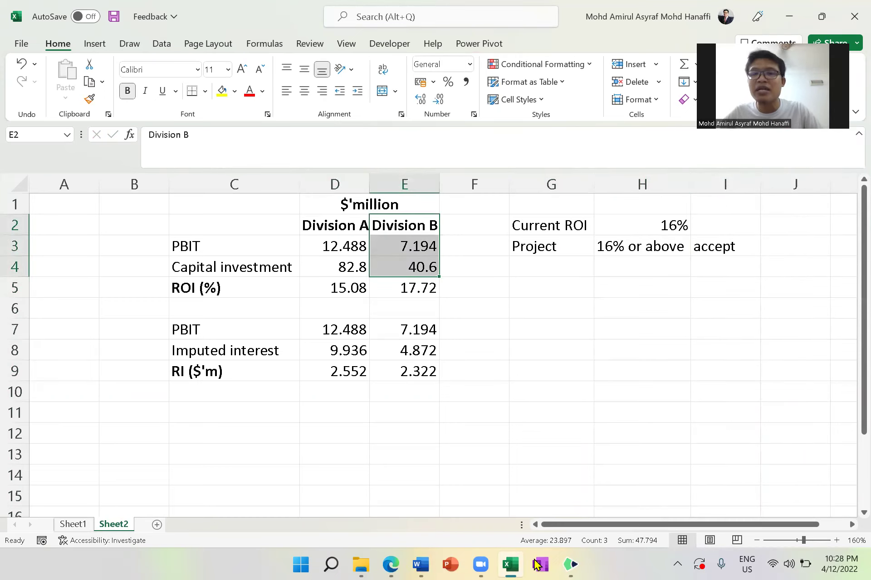
pyautogui.click(571, 565)
pyautogui.scroll(-1, 511, 274)
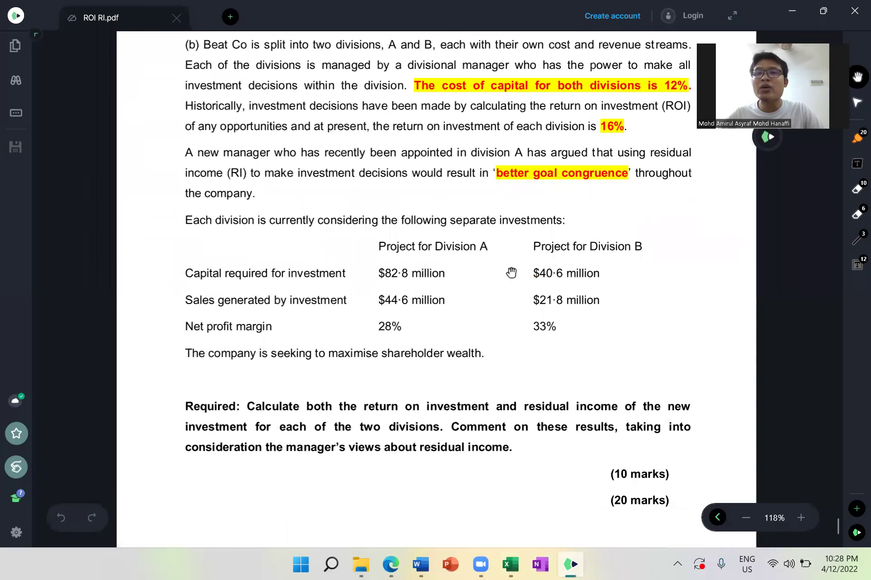
pyautogui.scroll(-3, 599, 236)
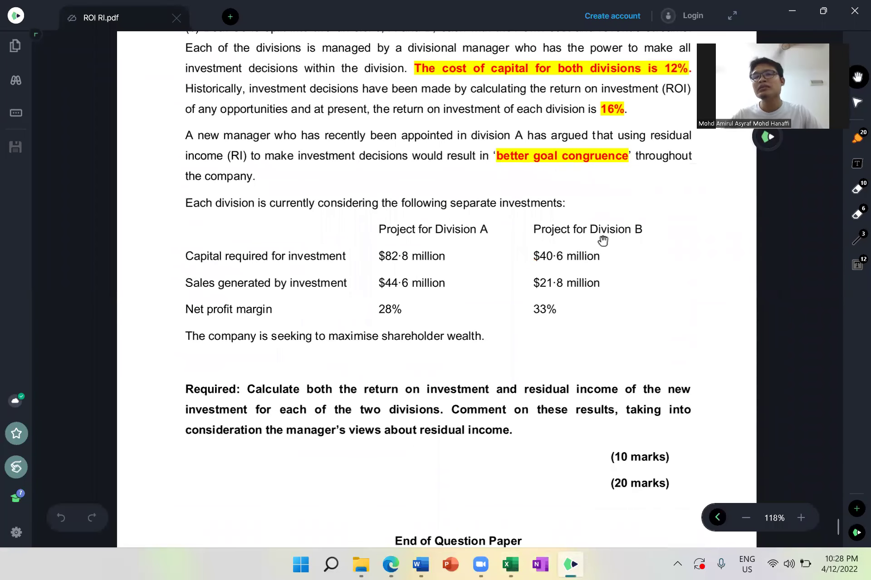
# Return to Excel's Sheet2 and compare the capital investment and ROI of Division A with those of Division B.
pyautogui.hotkey('alt', 'Tab')
pyautogui.click(338, 284)
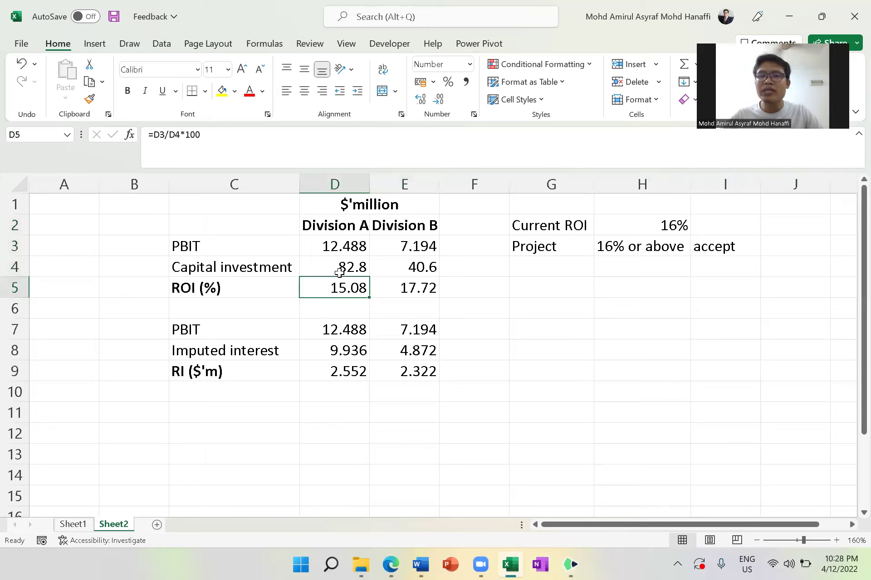
pyautogui.click(339, 271)
pyautogui.click(414, 271)
pyautogui.click(415, 292)
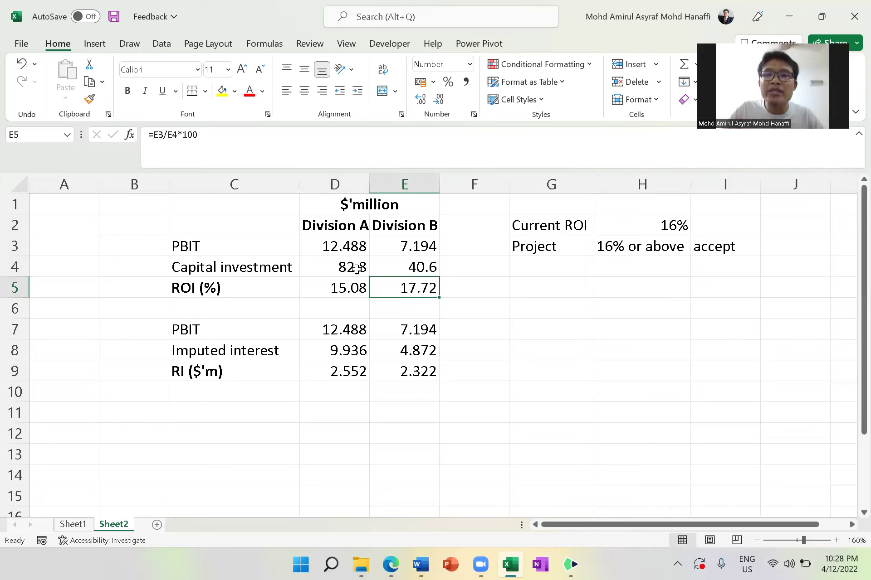
pyautogui.click(341, 268)
pyautogui.click(398, 267)
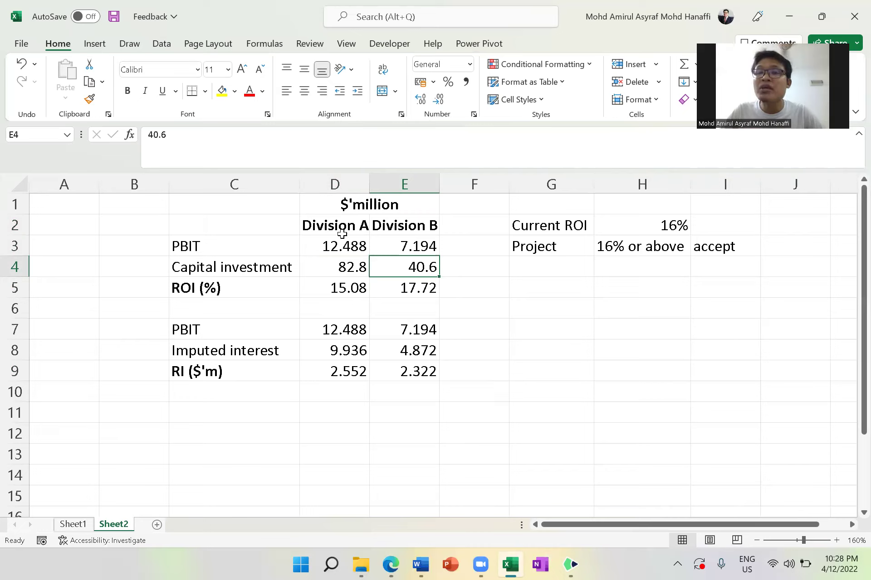
# Check Division A's project ROI in D5 against the acceptance rule in row 3 and the current ROI in H2.
pyautogui.click(397, 229)
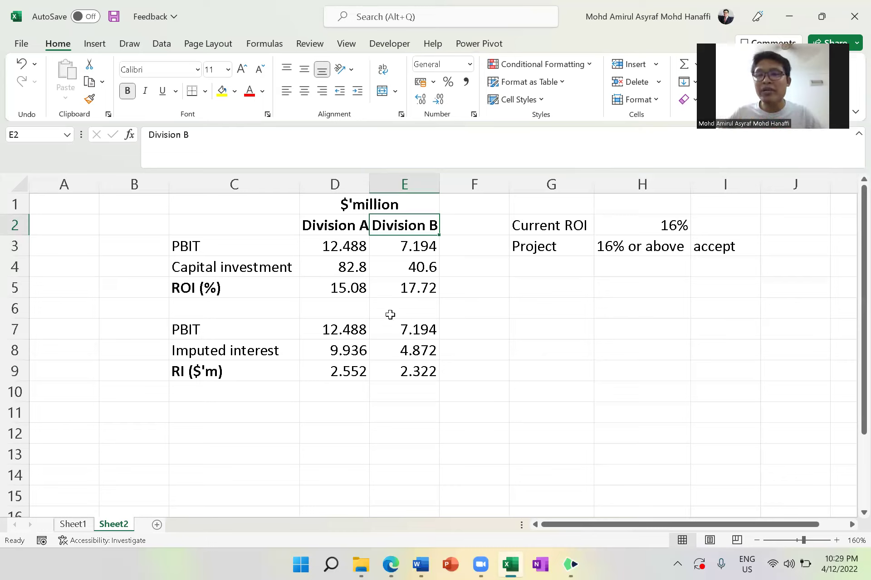
pyautogui.moveTo(544, 249); pyautogui.dragTo(719, 258)
pyautogui.moveTo(315, 234); pyautogui.dragTo(346, 268)
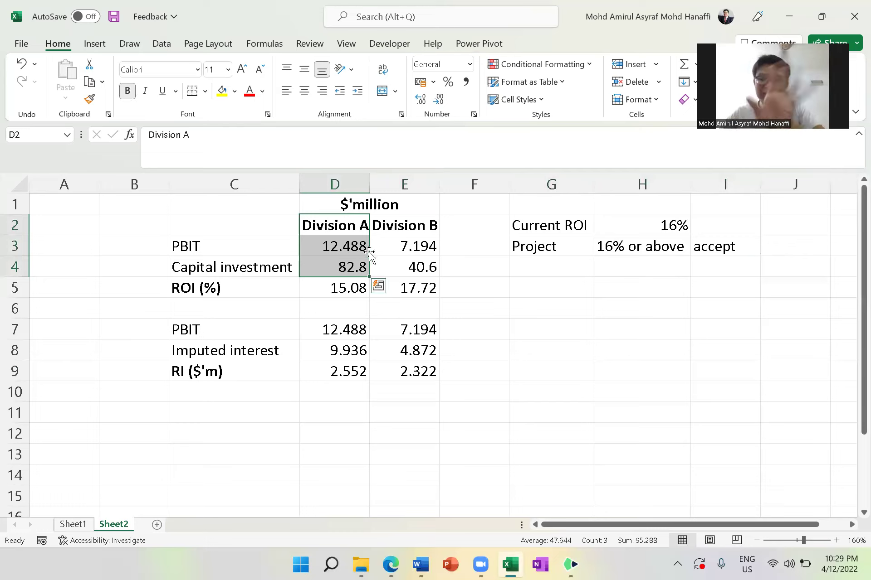
pyautogui.click(334, 225)
pyautogui.click(346, 284)
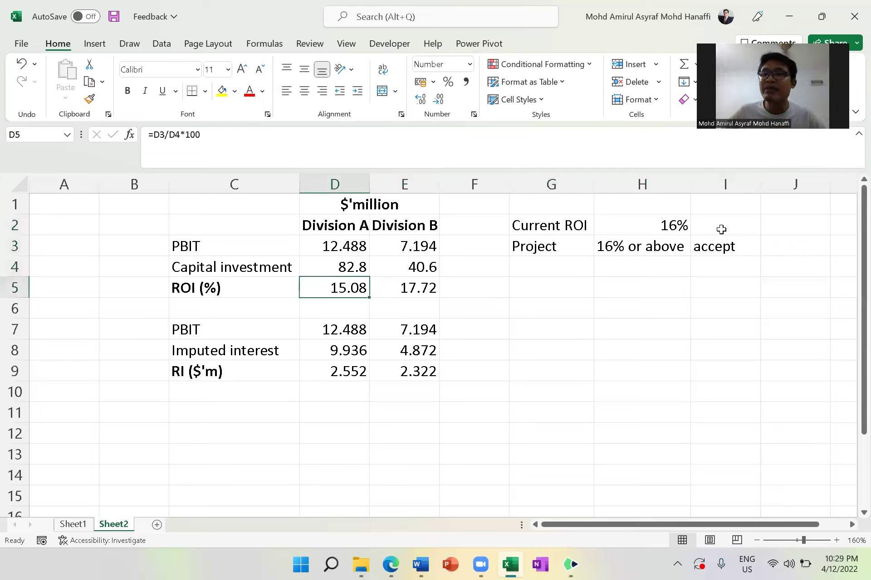
pyautogui.click(646, 250)
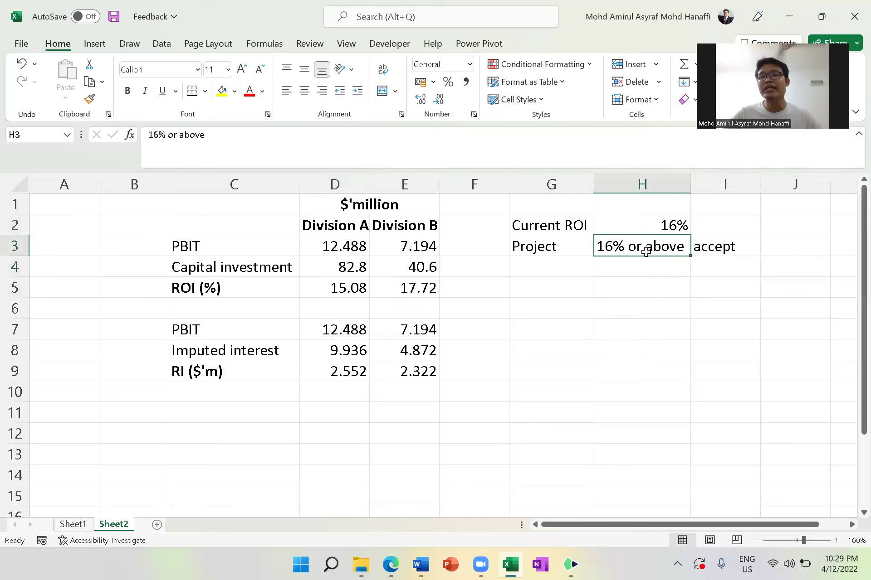
pyautogui.click(337, 293)
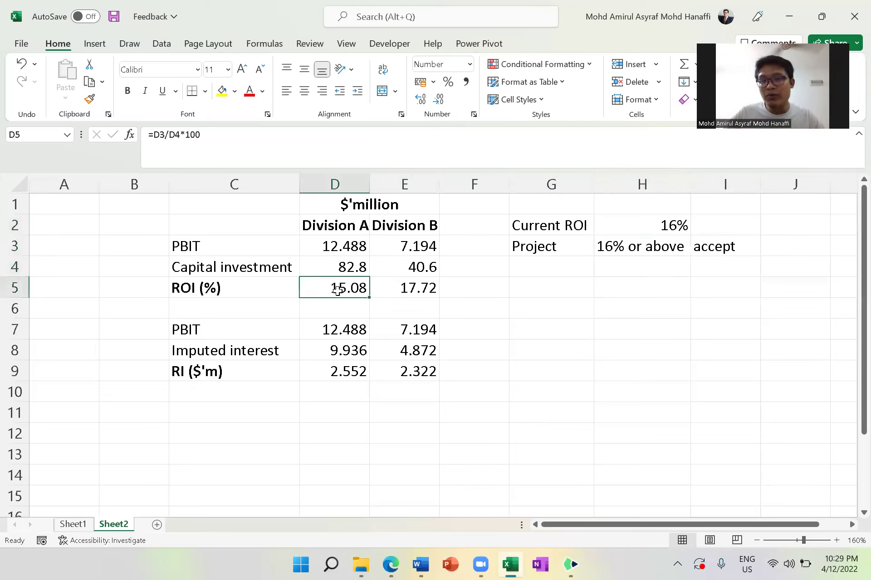
pyautogui.click(331, 229)
pyautogui.click(661, 229)
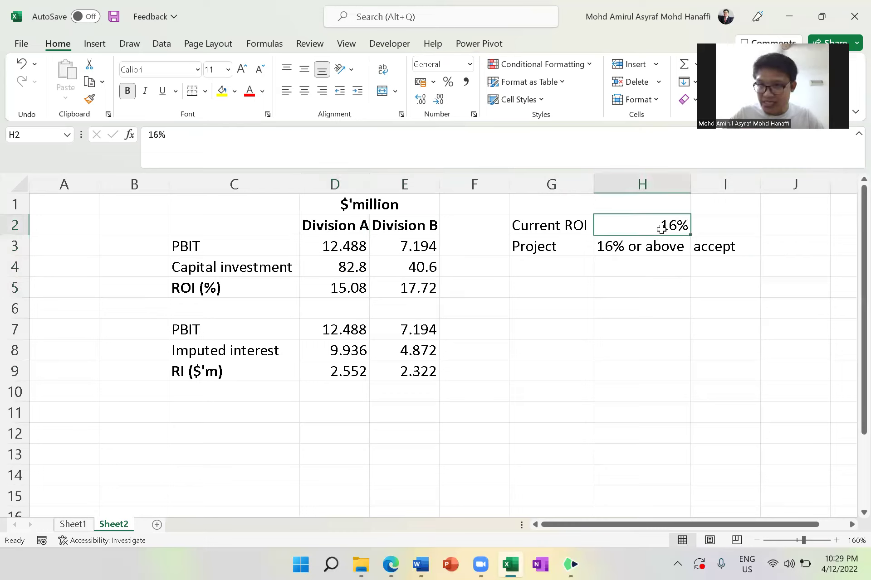
# Review the ROI results under Division A and Division B to judge each manager's accept or reject decision.
pyautogui.click(352, 290)
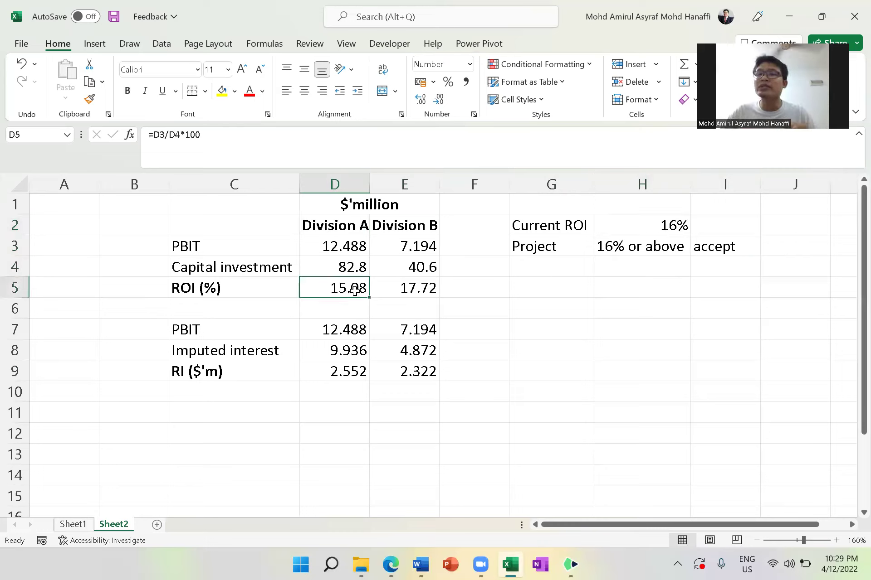
pyautogui.click(355, 229)
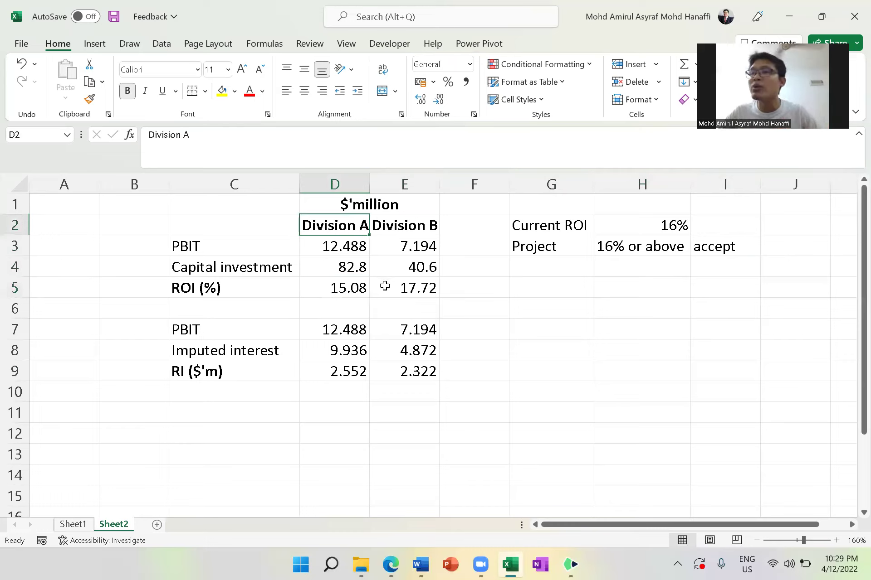
pyautogui.click(323, 290)
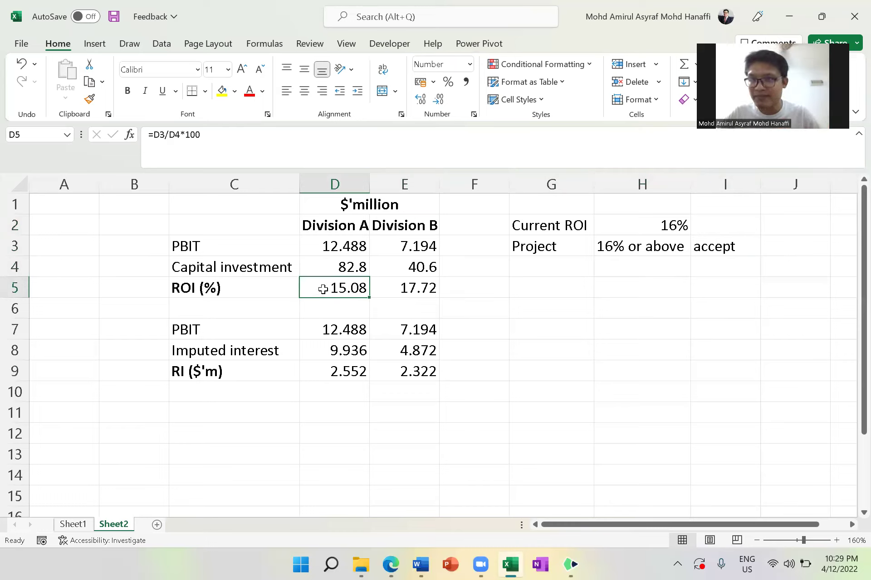
pyautogui.click(411, 229)
pyautogui.click(402, 288)
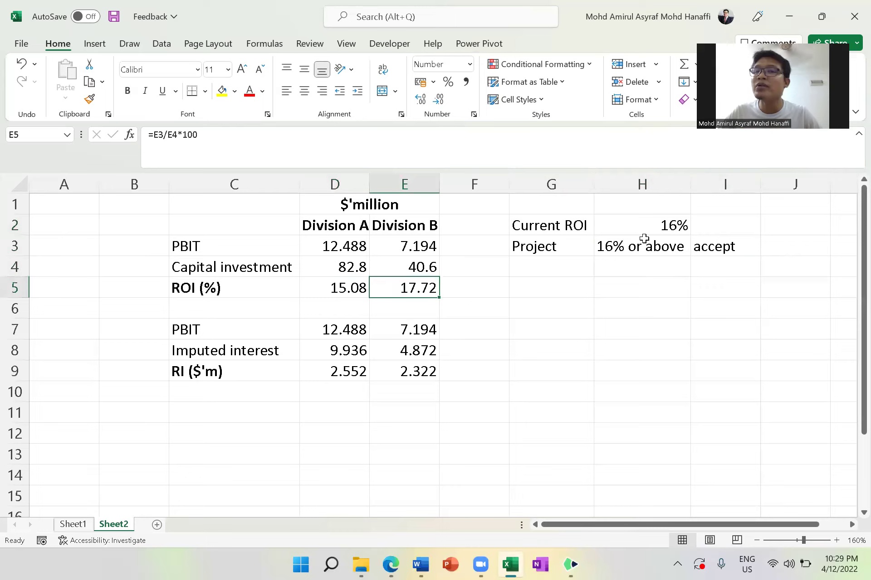
# Record the ROI decisions in row 6, entering Reject under Division A in D6 and Accept under Division B in E6.
pyautogui.click(661, 225)
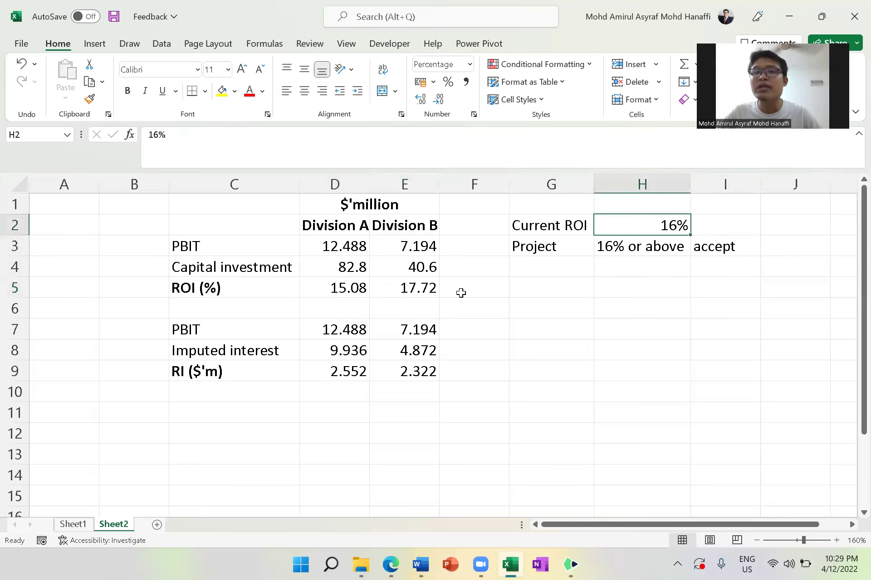
pyautogui.click(420, 292)
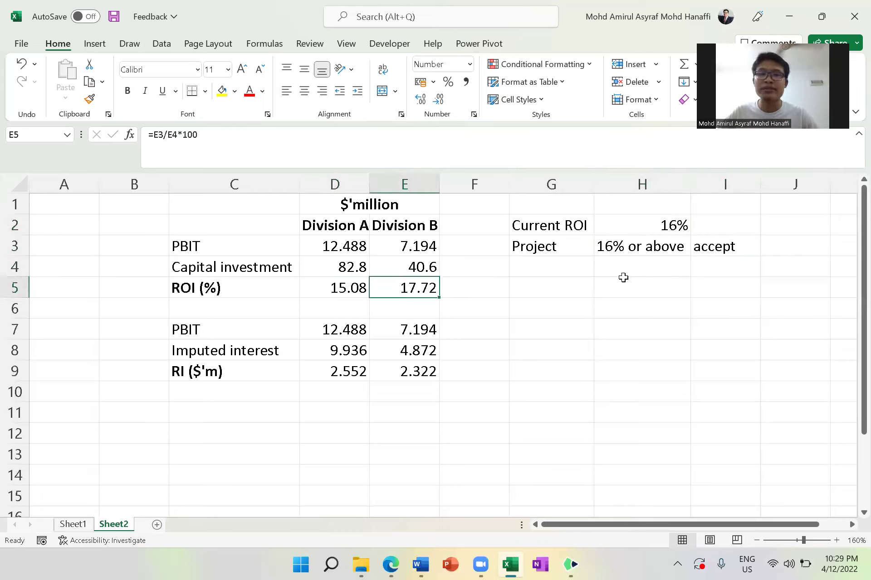
pyautogui.click(232, 290)
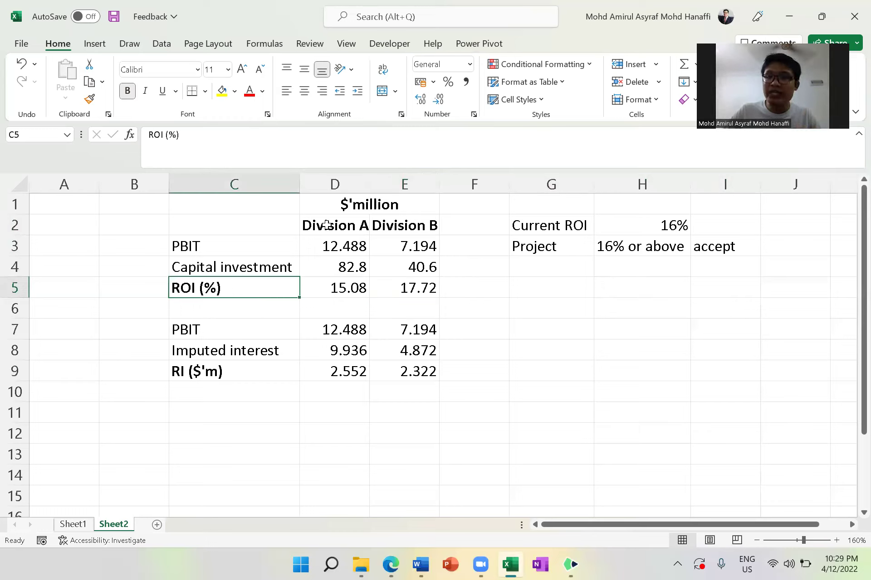
pyautogui.click(328, 305)
pyautogui.write('Reject')
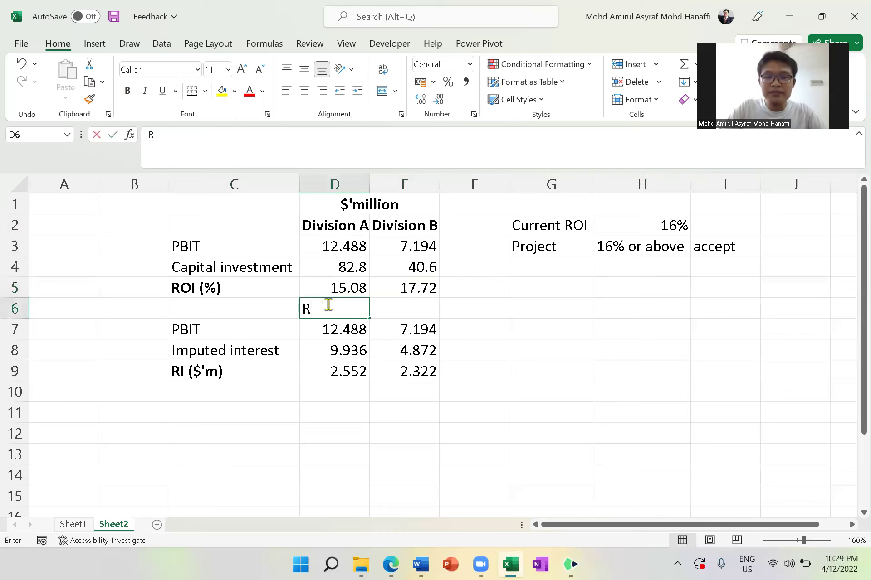
pyautogui.click(416, 312)
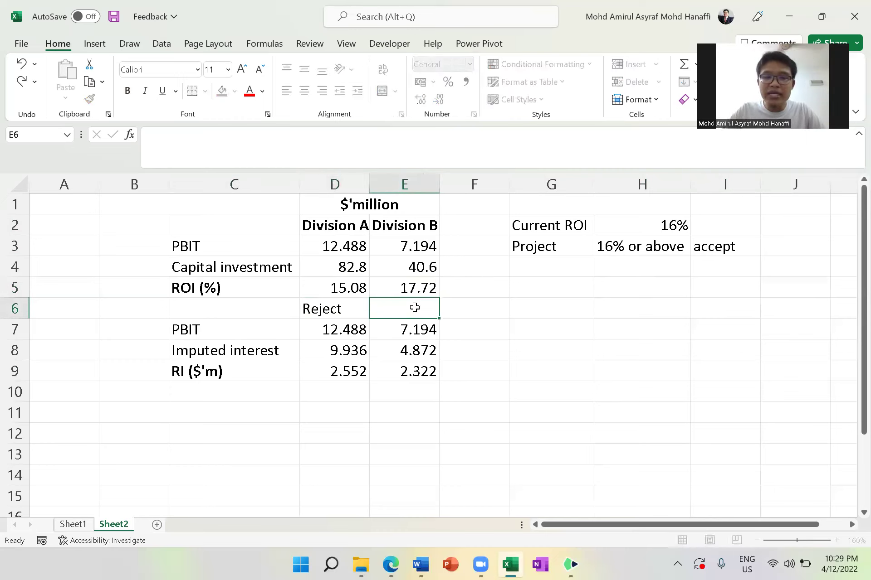
pyautogui.write('Accept')
pyautogui.press('Return')
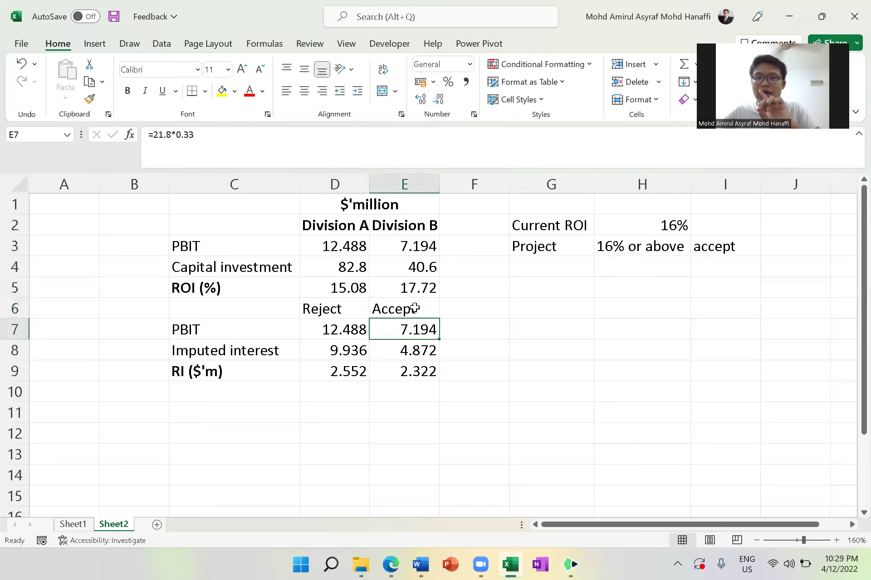
# Add a Company label in G4 with a rate of 12% beside it in H4.
pyautogui.click(564, 272)
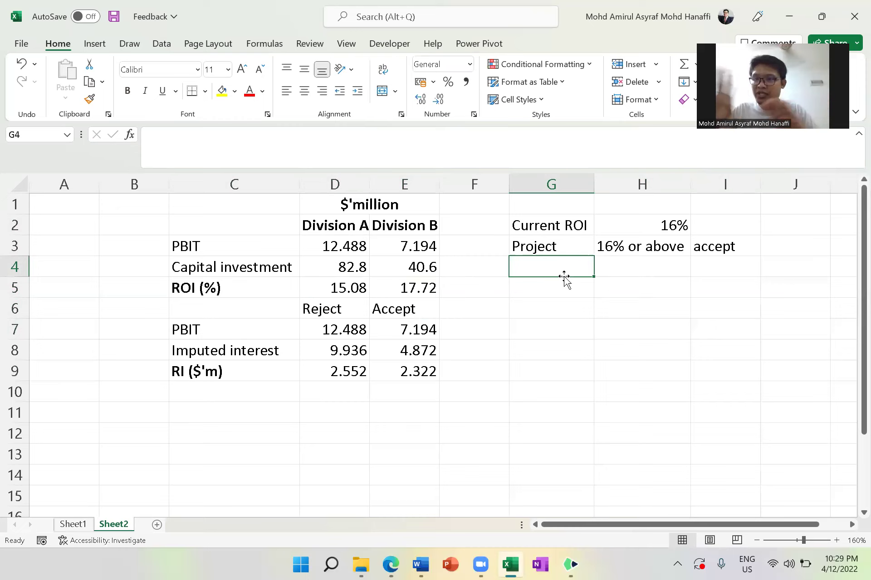
pyautogui.write('Company')
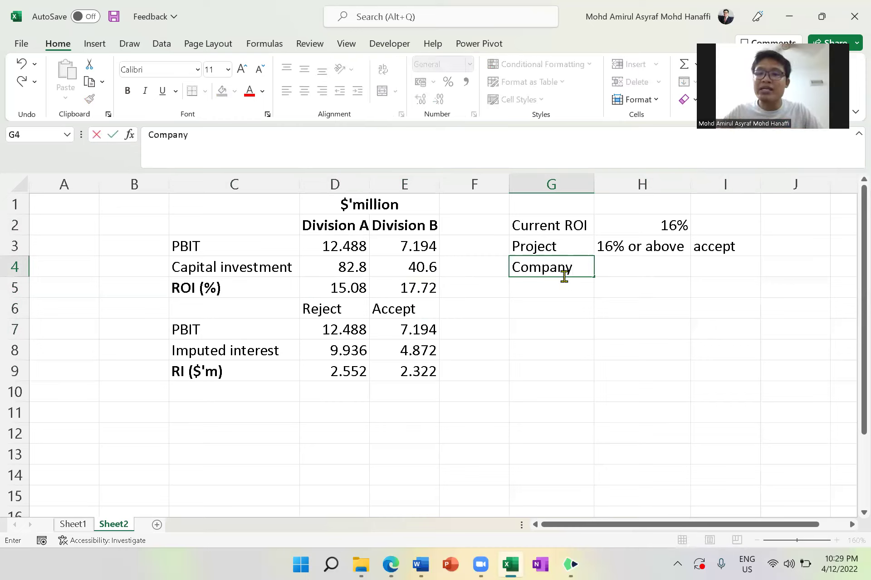
pyautogui.click(529, 323)
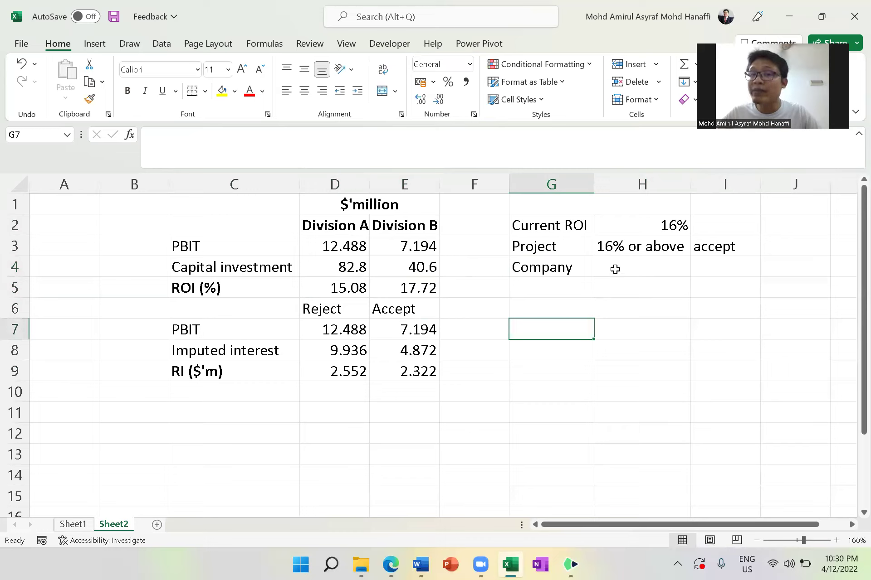
pyautogui.click(616, 269)
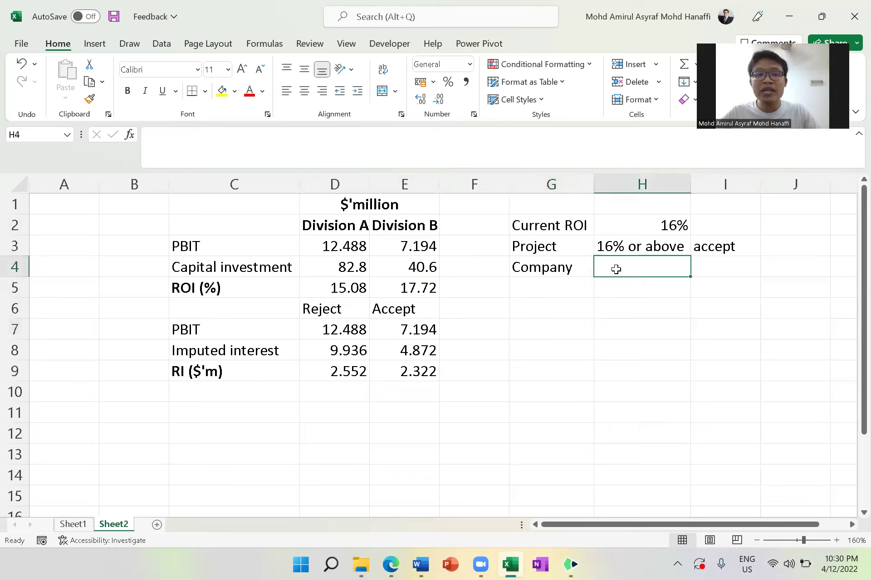
pyautogui.write('12%')
pyautogui.press('Return')
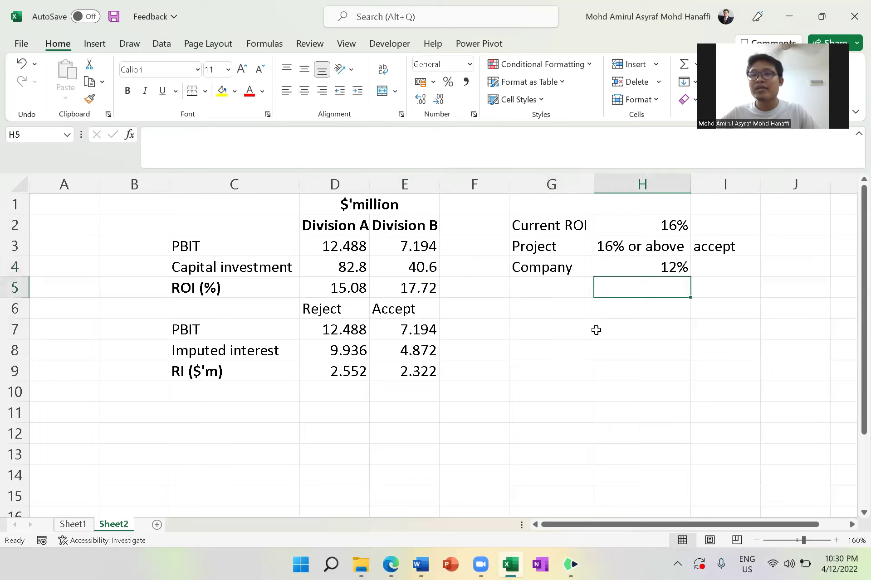
# Label the company's rate in row 4 as Cost of capital in I4.
pyautogui.click(596, 330)
pyautogui.click(706, 271)
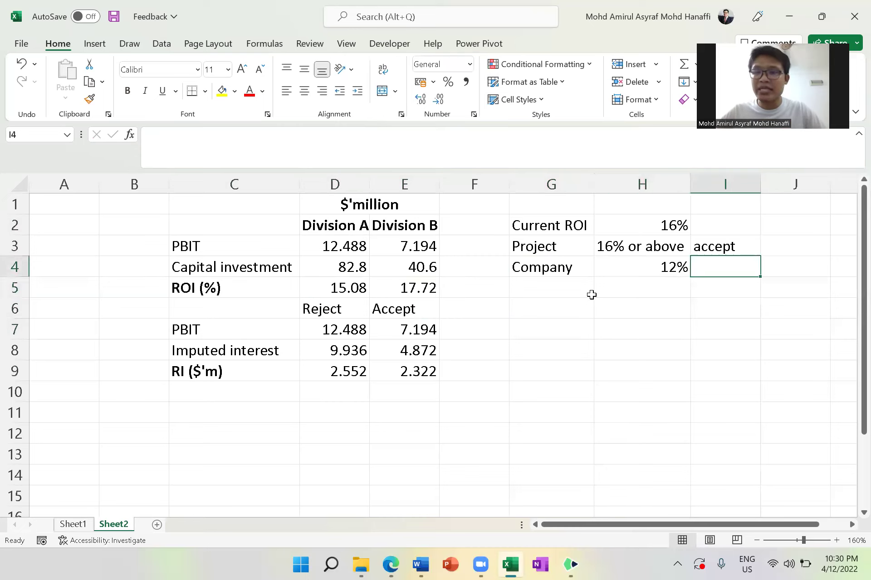
pyautogui.click(627, 283)
pyautogui.click(722, 265)
pyautogui.write('C')
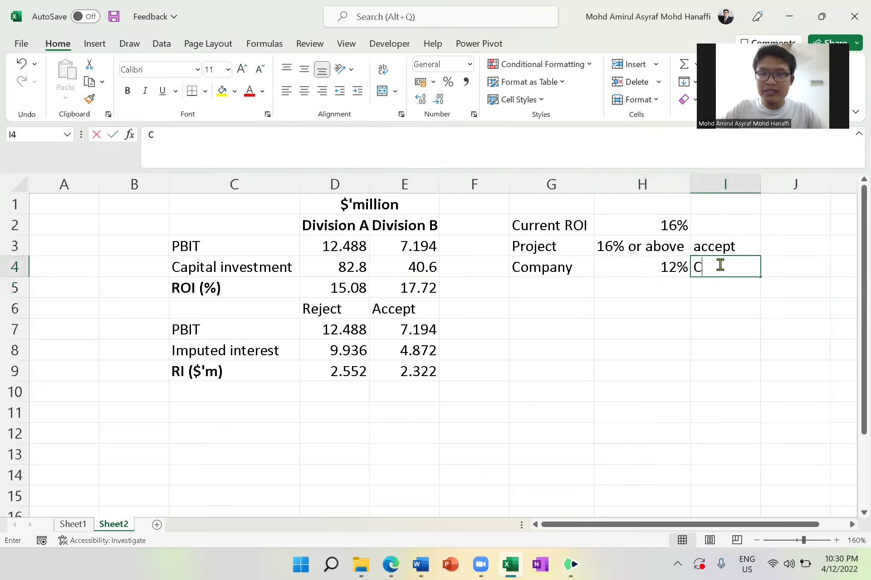
pyautogui.write('ost of capital')
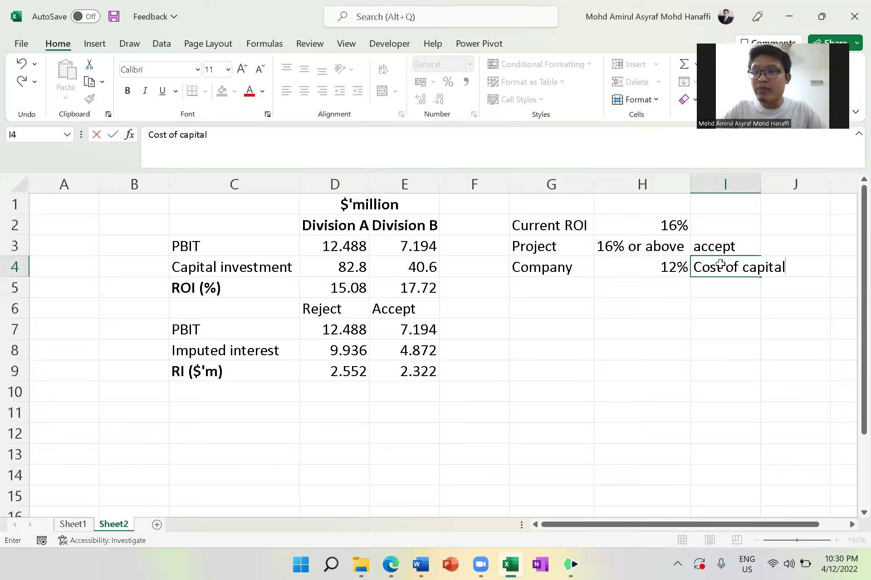
pyautogui.press('Return')
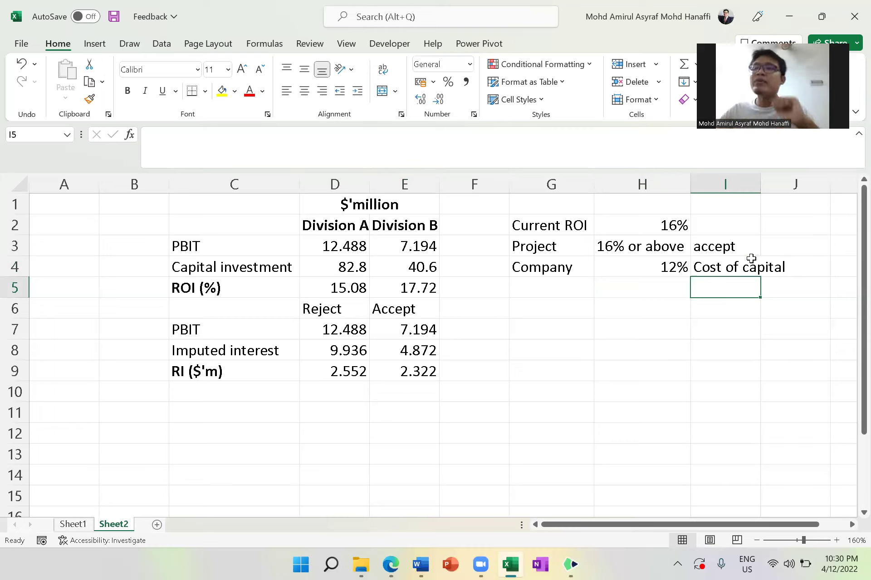
# Review the company's cost of capital in row 4 alongside the PBIT, capital investment and ROI of both divisions.
pyautogui.click(729, 271)
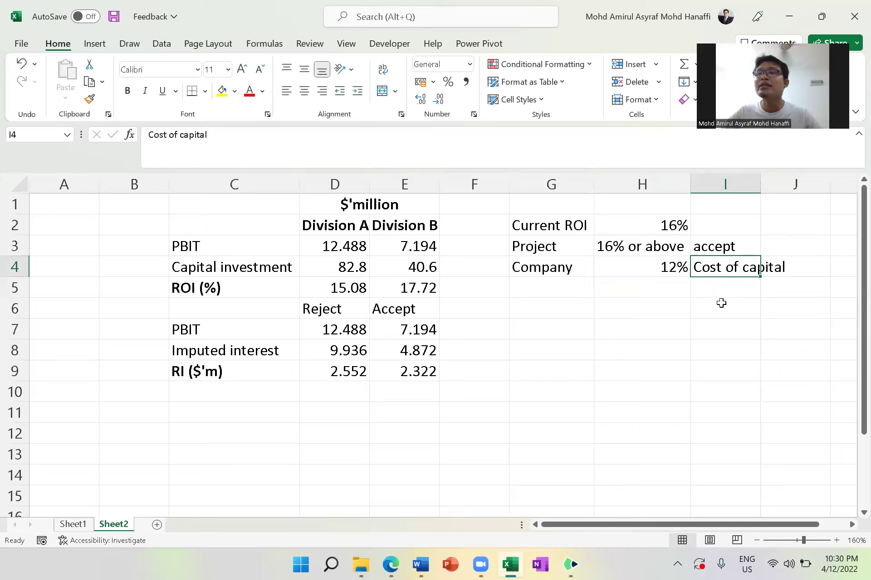
pyautogui.click(652, 271)
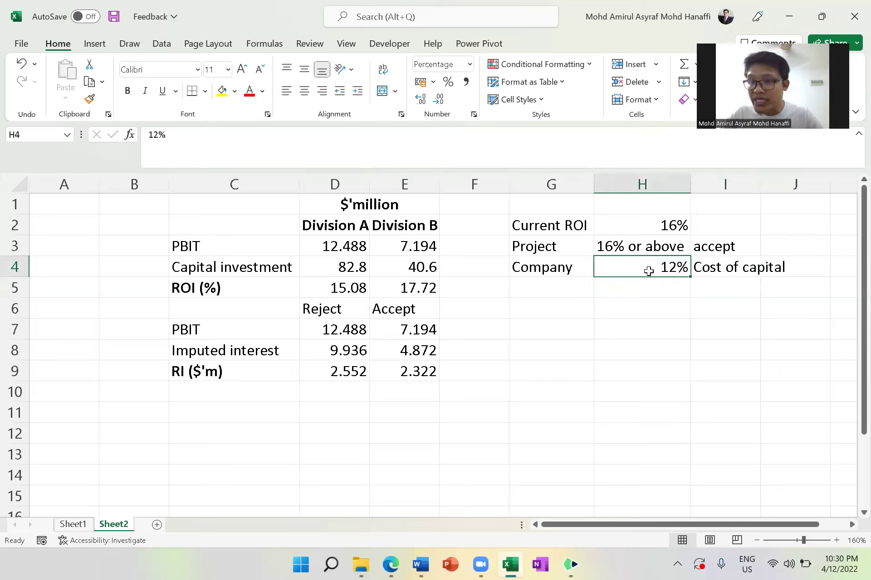
pyautogui.click(720, 268)
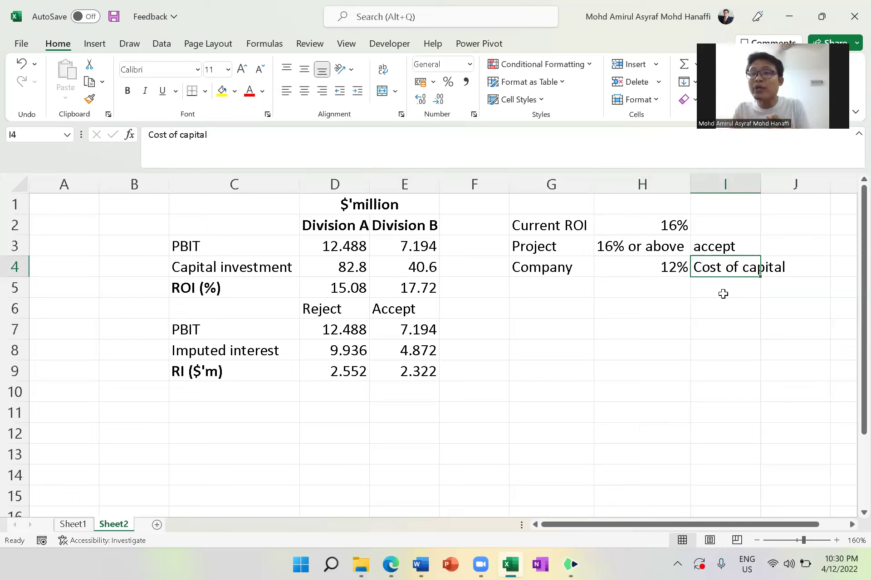
pyautogui.click(211, 288)
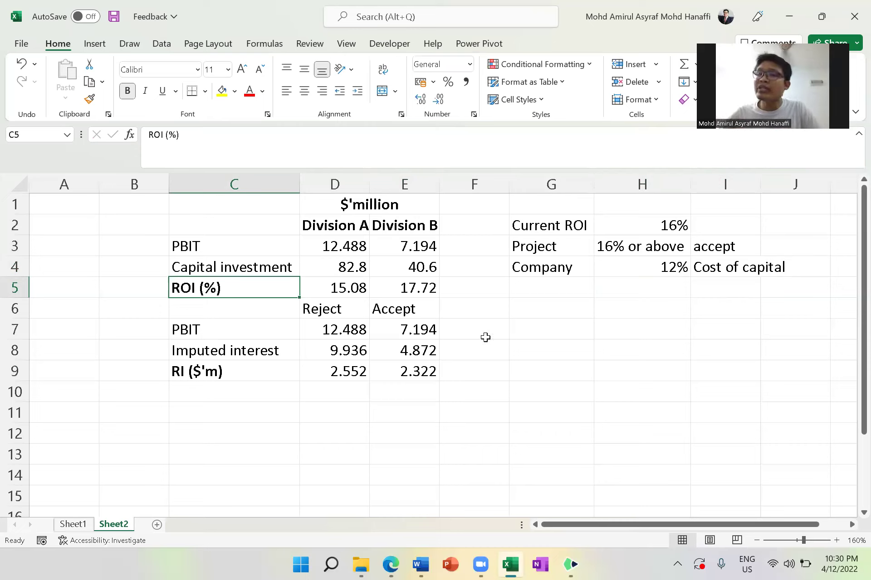
pyautogui.click(541, 274)
pyautogui.click(635, 274)
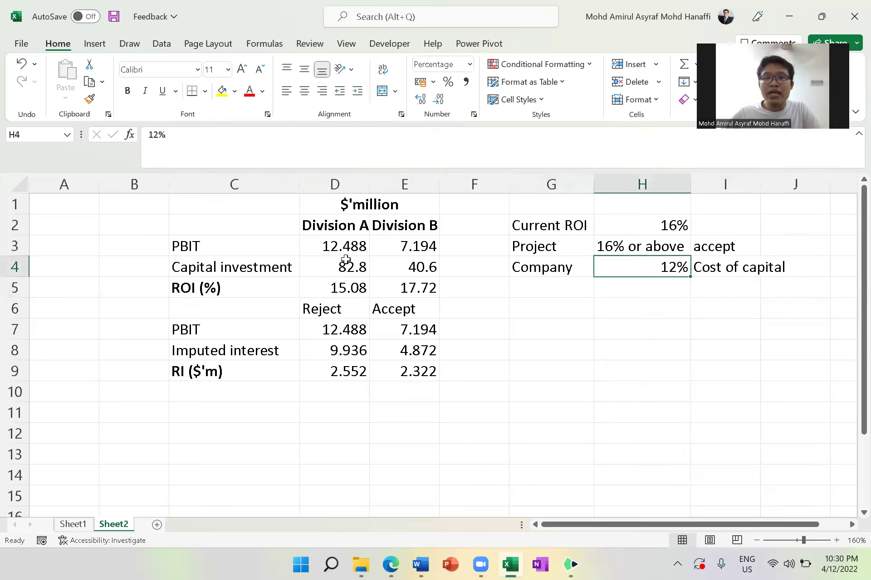
pyautogui.click(343, 245)
pyautogui.moveTo(339, 280); pyautogui.dragTo(341, 285)
pyautogui.moveTo(403, 250); pyautogui.dragTo(409, 282)
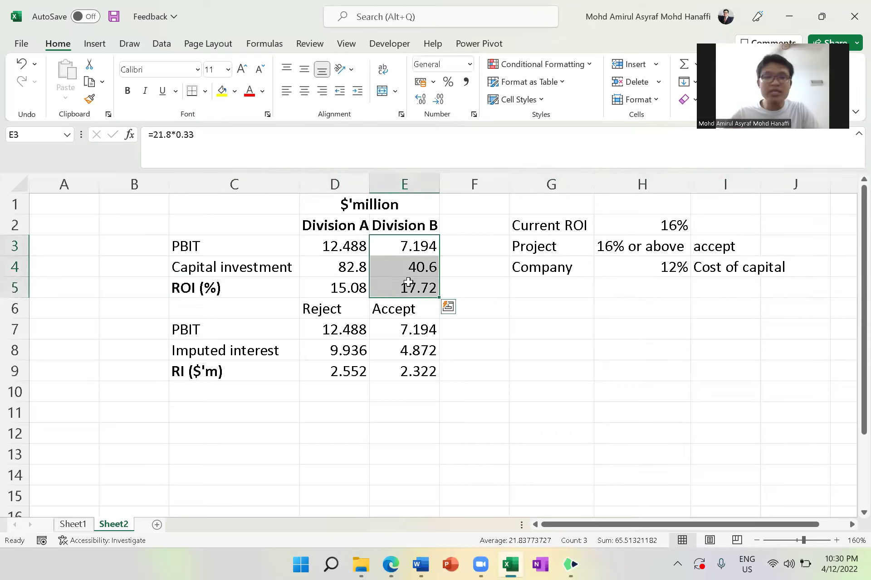
pyautogui.click(354, 294)
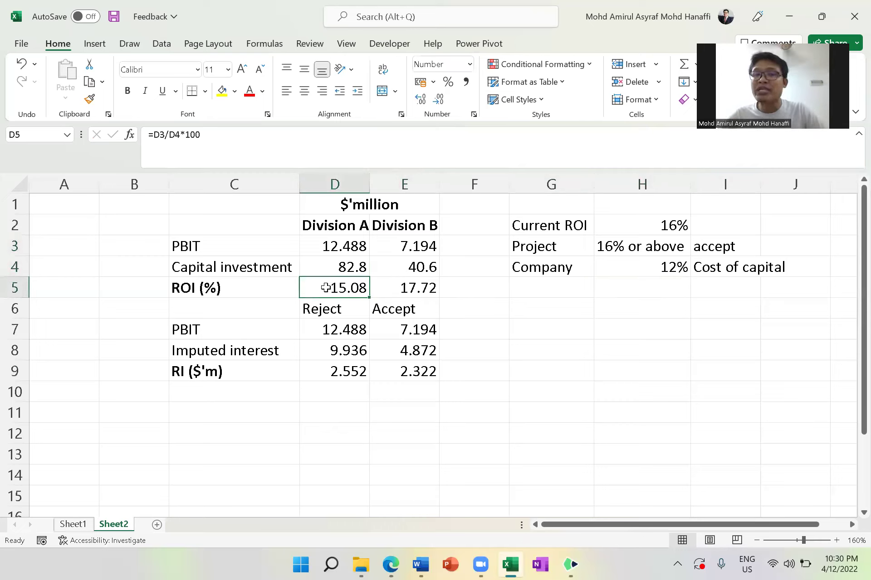
pyautogui.click(699, 270)
pyautogui.click(644, 268)
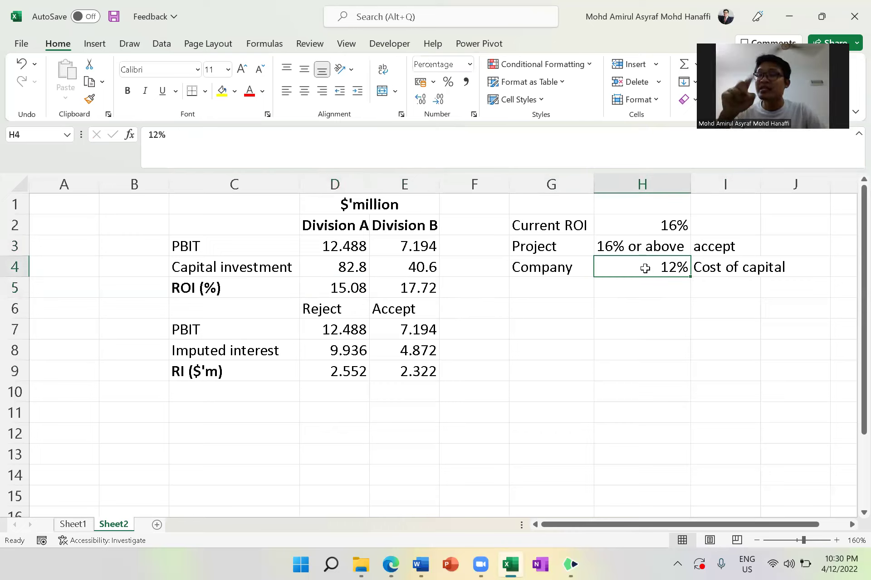
pyautogui.moveTo(327, 291); pyautogui.dragTo(379, 287)
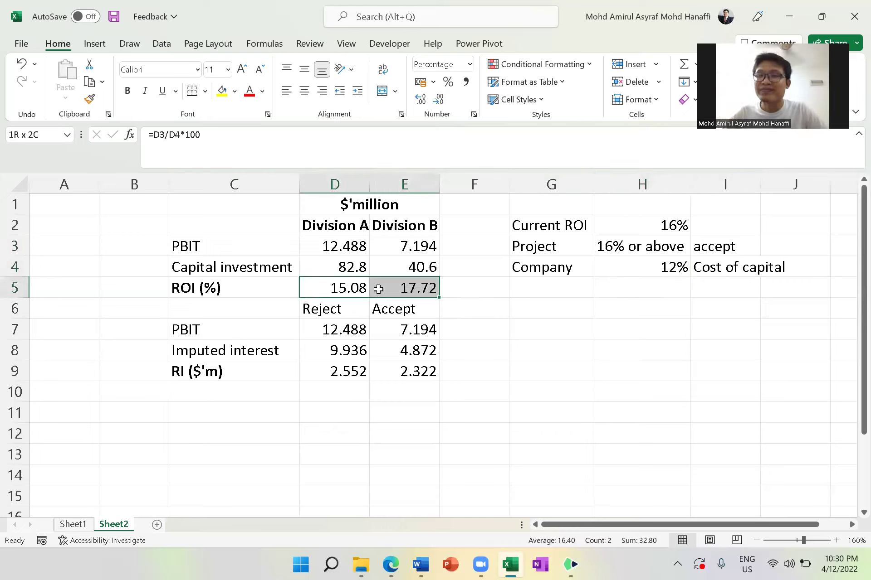
# Compare the ROI of Division A in D5 and Division B in E5 with the company's cost of capital in H4.
pyautogui.click(409, 226)
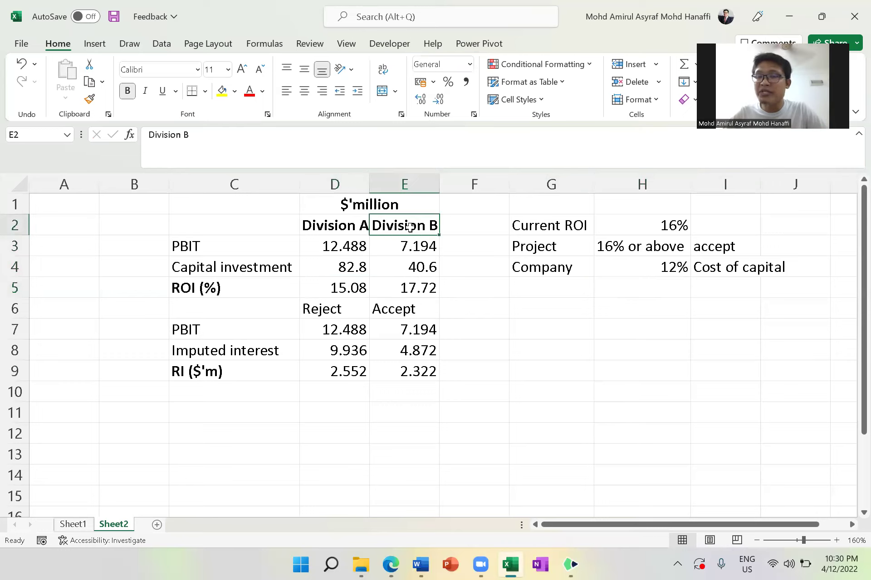
pyautogui.click(341, 287)
pyautogui.click(403, 286)
pyautogui.click(347, 286)
pyautogui.click(405, 288)
pyautogui.click(535, 266)
pyautogui.click(723, 267)
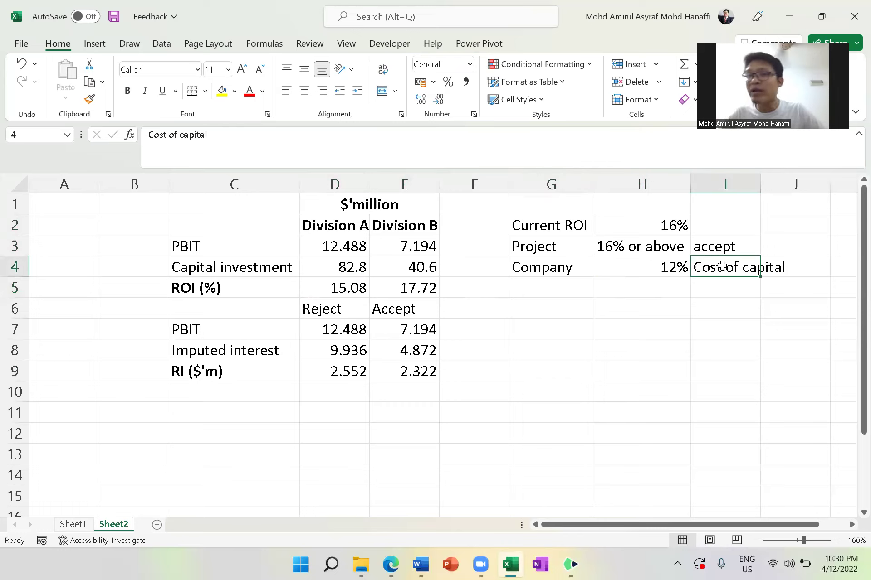
pyautogui.click(549, 265)
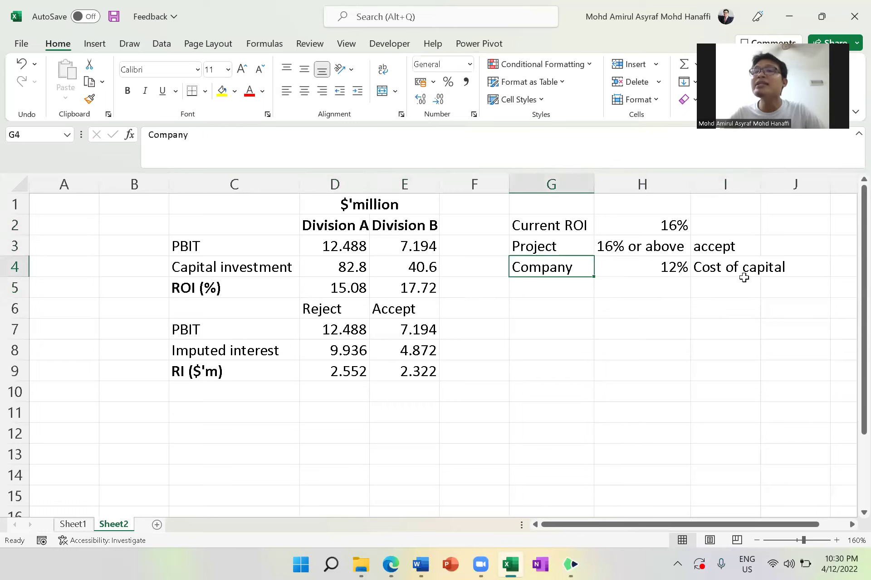
pyautogui.click(718, 266)
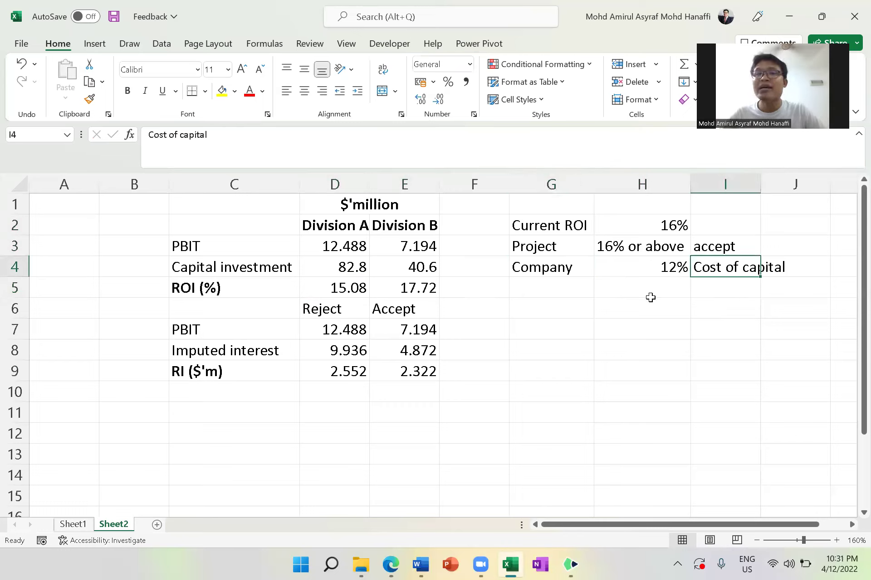
pyautogui.click(412, 228)
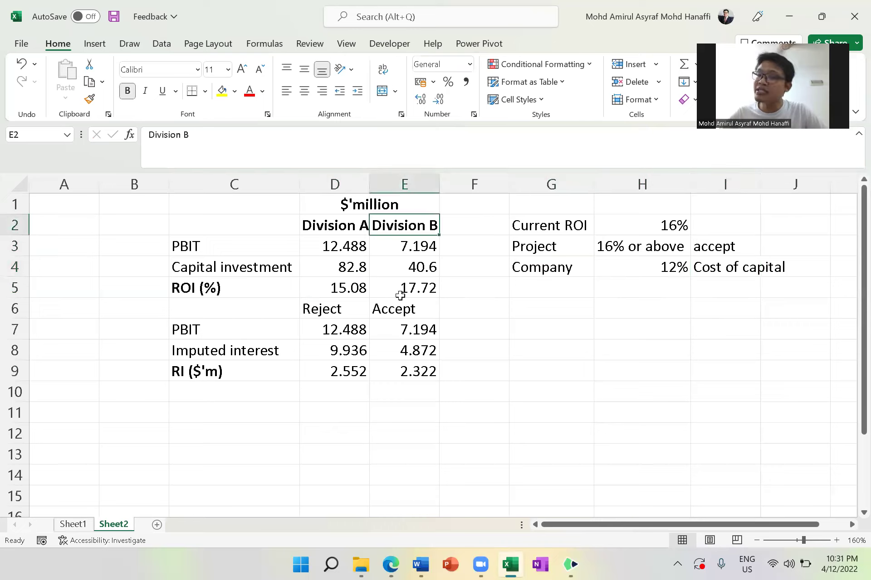
pyautogui.click(642, 272)
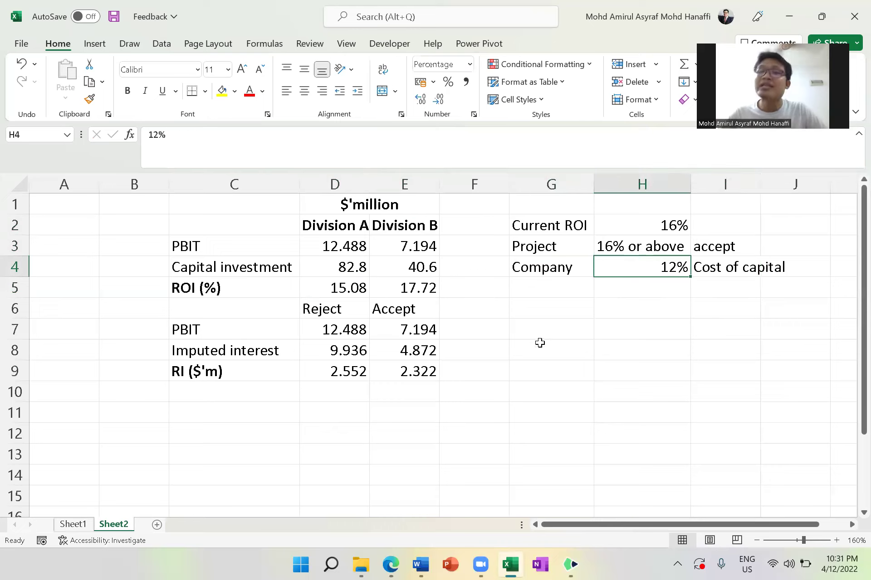
# Check Division A's ROI in D5 against the project acceptance rule, the company's cost of capital and the current ROI.
pyautogui.click(324, 227)
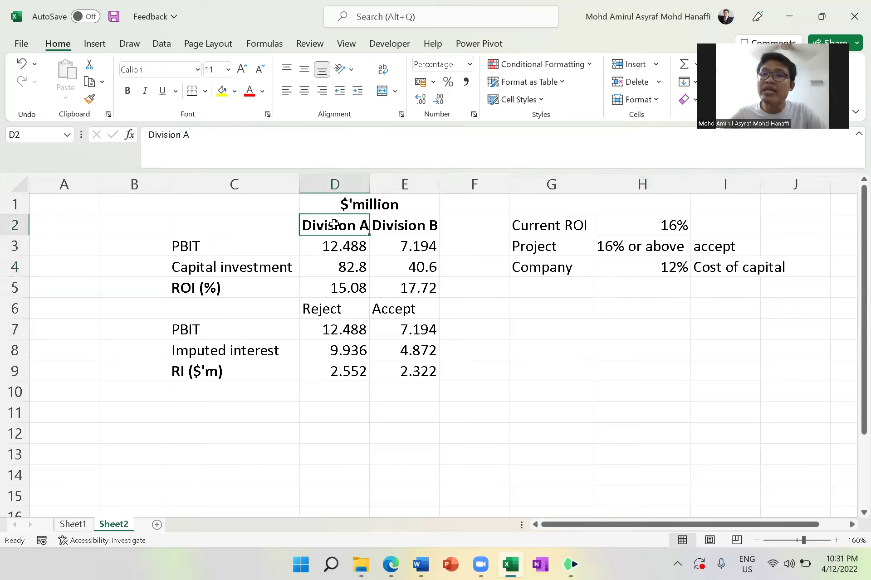
pyautogui.click(240, 290)
pyautogui.click(338, 291)
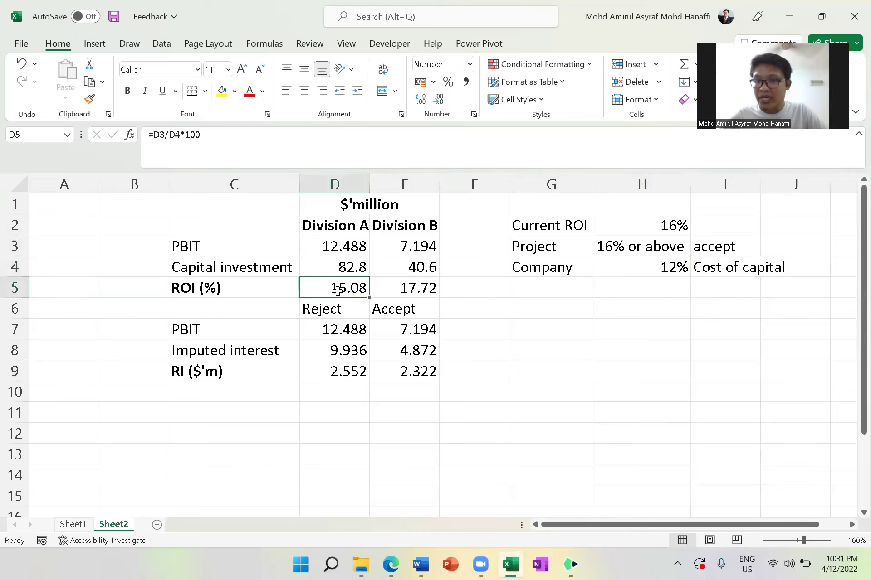
pyautogui.click(612, 248)
pyautogui.moveTo(354, 225); pyautogui.dragTo(341, 293)
pyautogui.click(341, 293)
pyautogui.moveTo(570, 272); pyautogui.dragTo(621, 269)
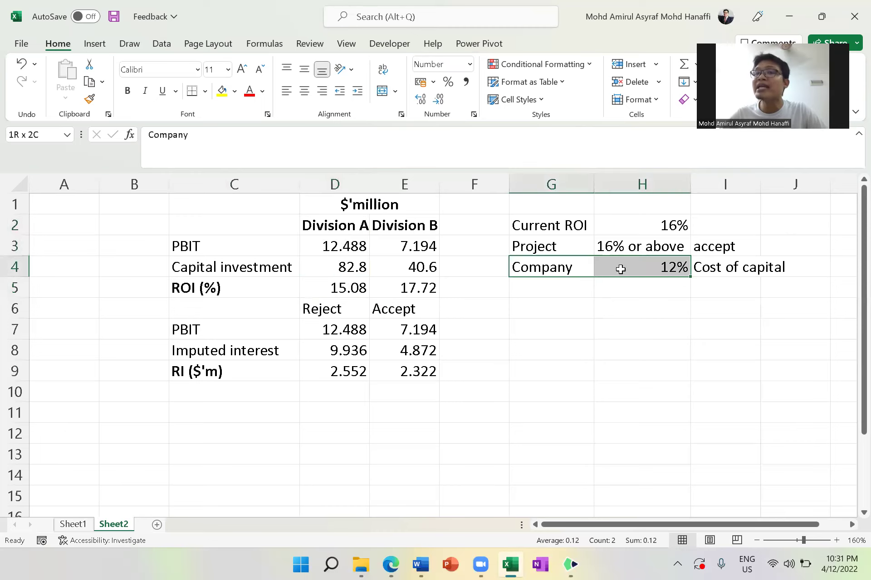
pyautogui.click(340, 291)
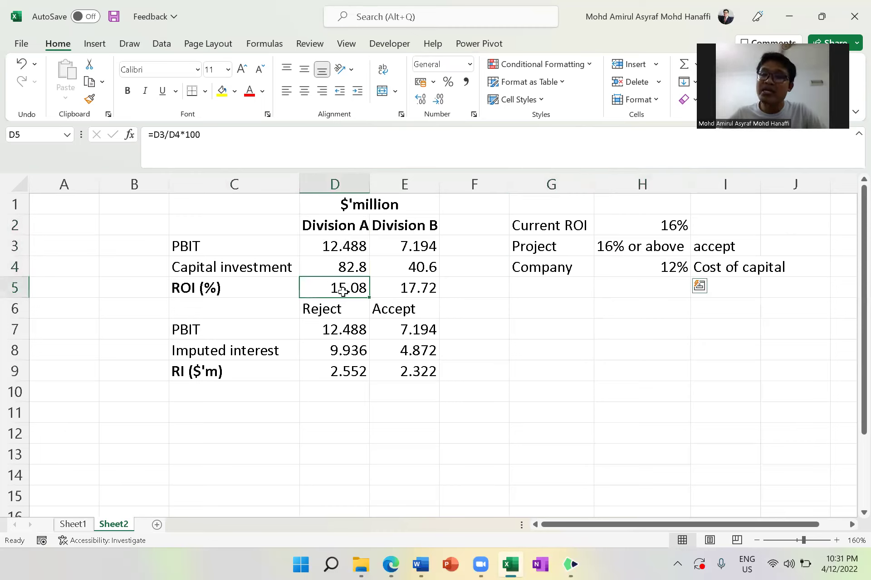
pyautogui.click(626, 227)
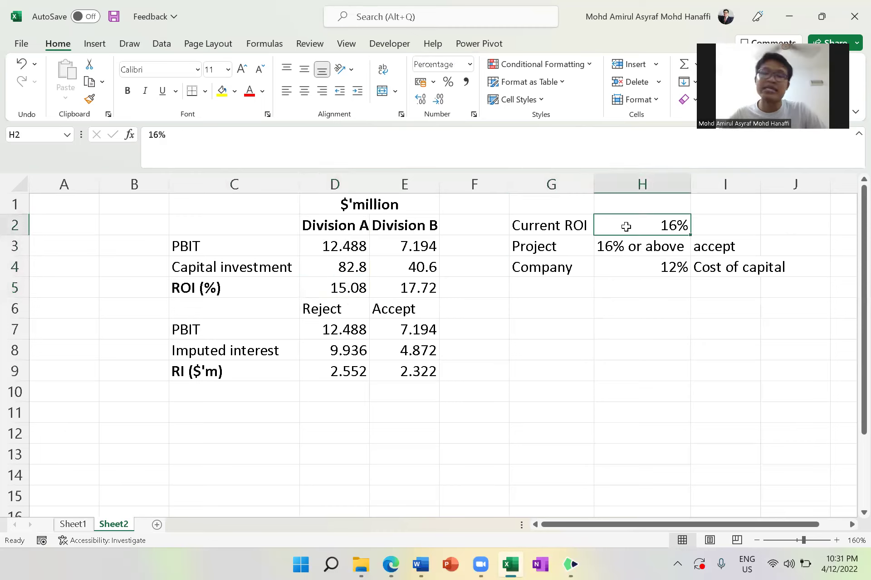
# Check Division A's ROI in D5 against the company's cost of capital in row 4, and locate the RI row.
pyautogui.click(541, 272)
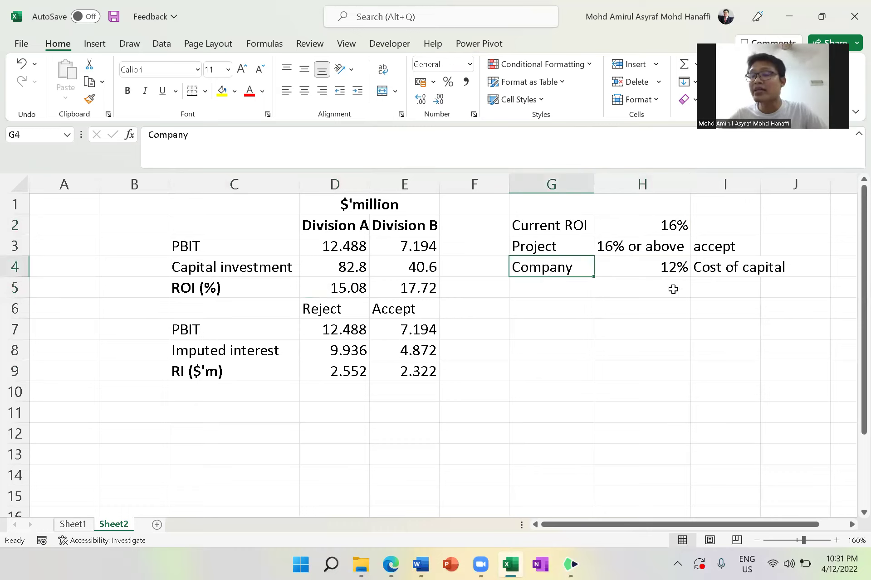
pyautogui.click(657, 275)
pyautogui.click(209, 287)
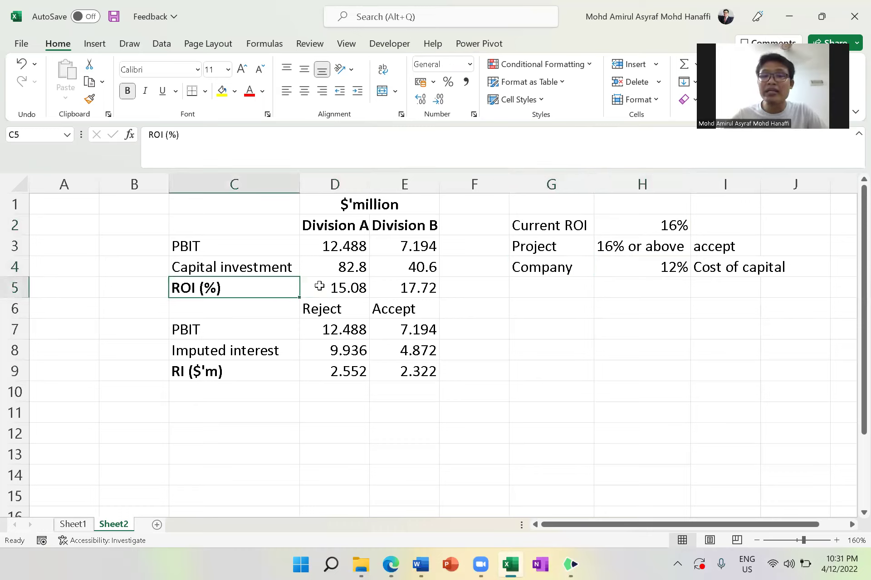
pyautogui.click(327, 286)
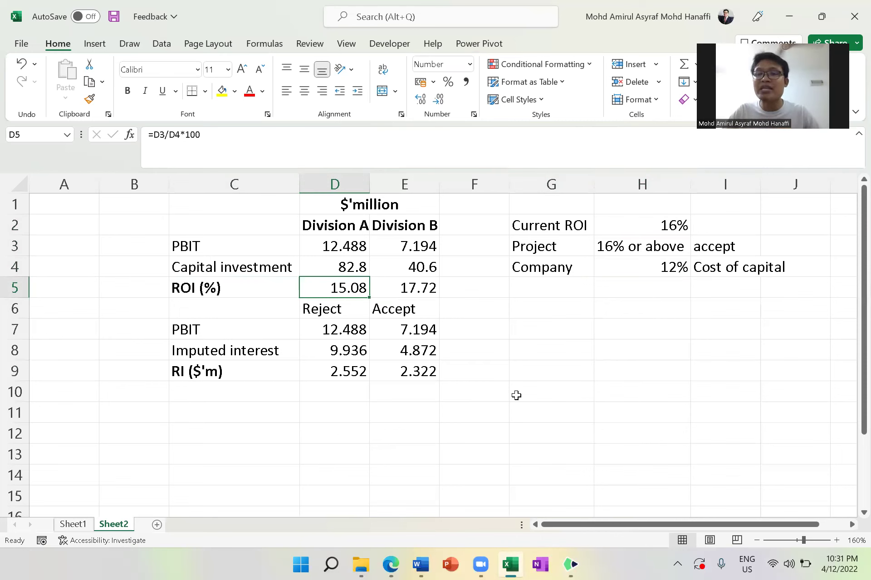
pyautogui.click(200, 370)
# Switch to ROI RI.pdf and read question (b) on the cost of capital, current ROI and goal congruence.
pyautogui.click(565, 565)
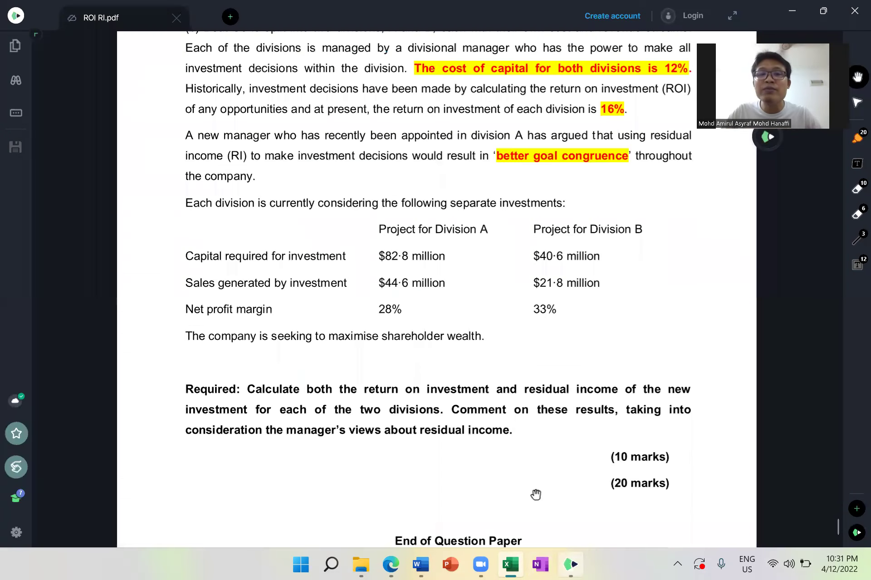
pyautogui.scroll(3, 303, 243)
pyautogui.scroll(1, 512, 303)
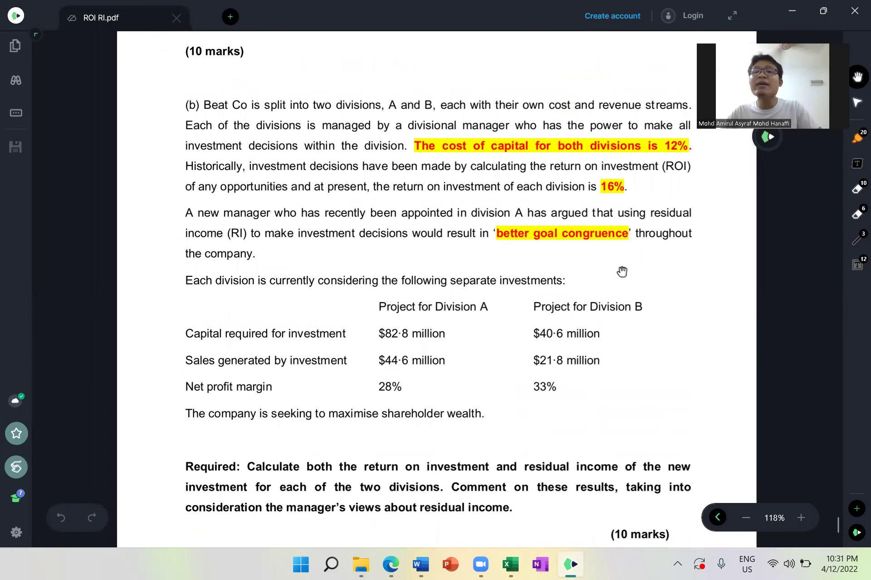
# Return to the Excel workbook and add the RI criterion, with RI in G5 and Positive in H5.
pyautogui.hotkey('alt', 'Tab')
pyautogui.click(566, 290)
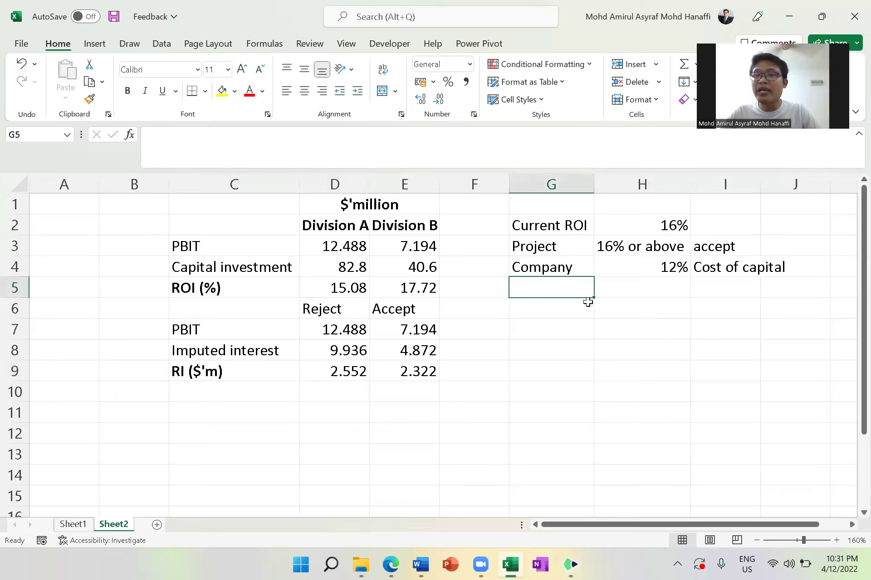
pyautogui.write('RI')
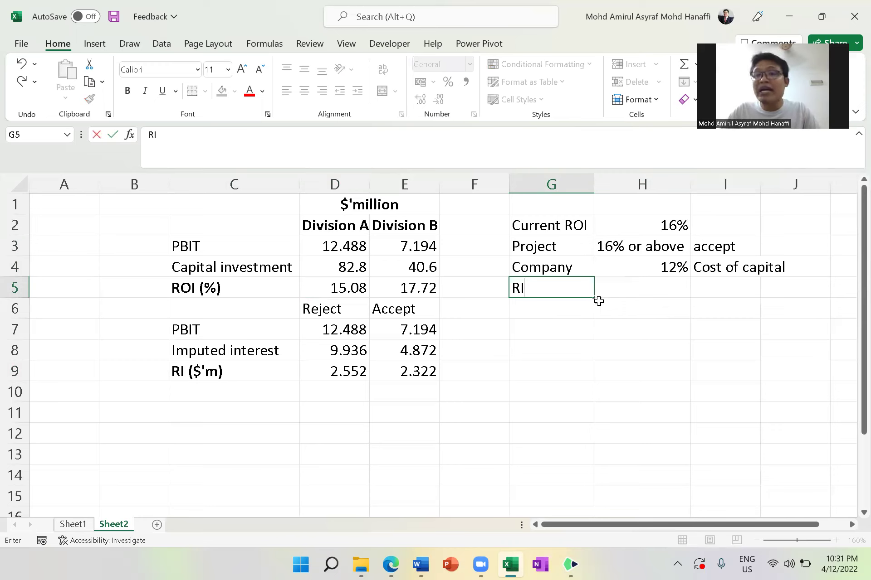
pyautogui.click(636, 286)
pyautogui.write('Positive')
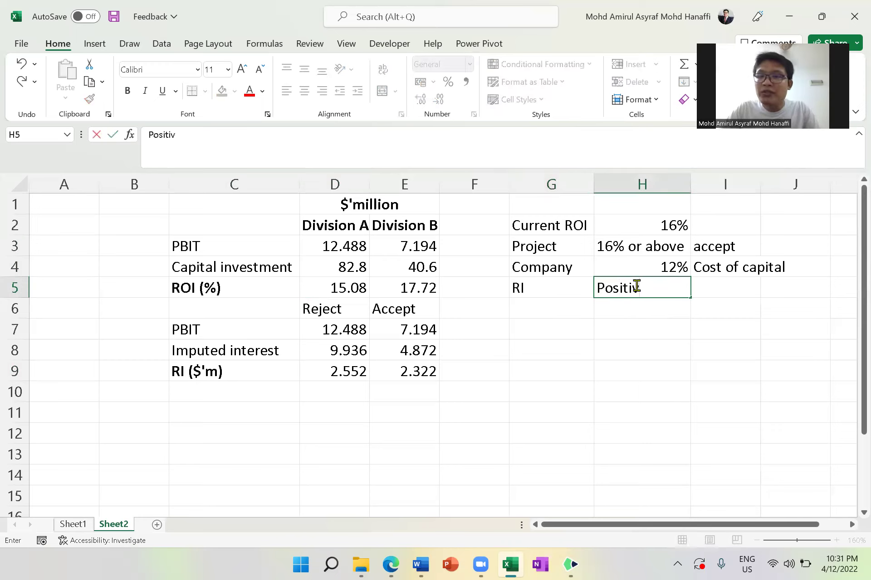
pyautogui.press('Return')
# Review the figures of both divisions in D3:E9 and compare their RI in D9 and E9.
pyautogui.moveTo(326, 246); pyautogui.dragTo(402, 371)
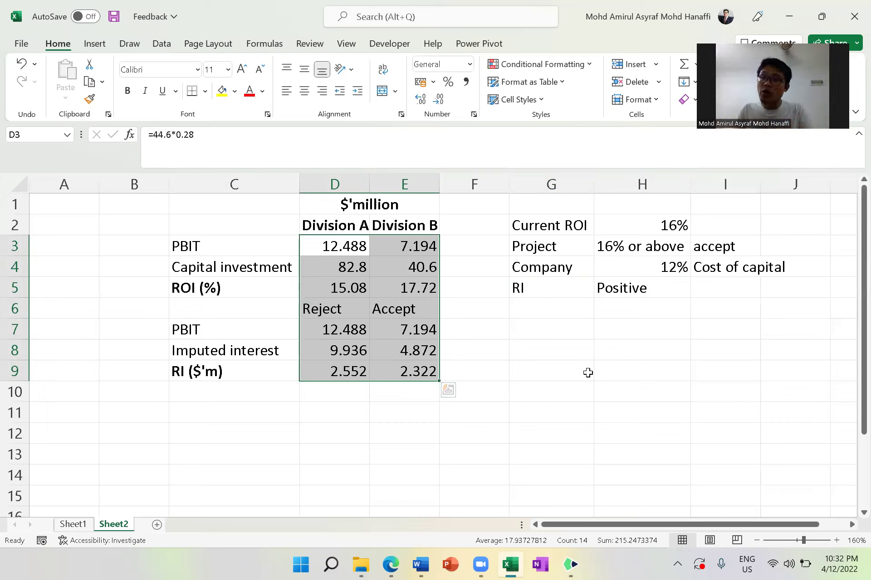
pyautogui.click(519, 331)
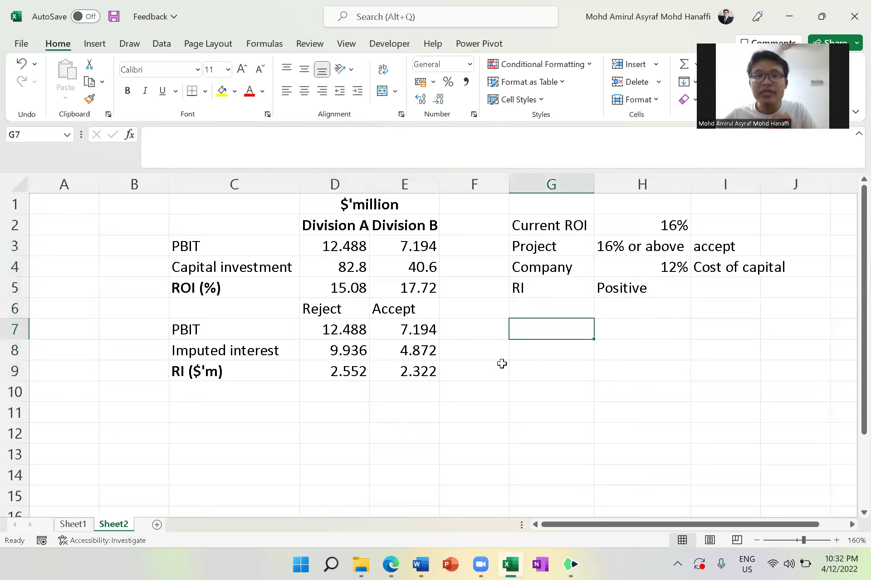
pyautogui.click(337, 373)
pyautogui.click(407, 368)
pyautogui.click(347, 371)
pyautogui.click(381, 371)
pyautogui.click(330, 375)
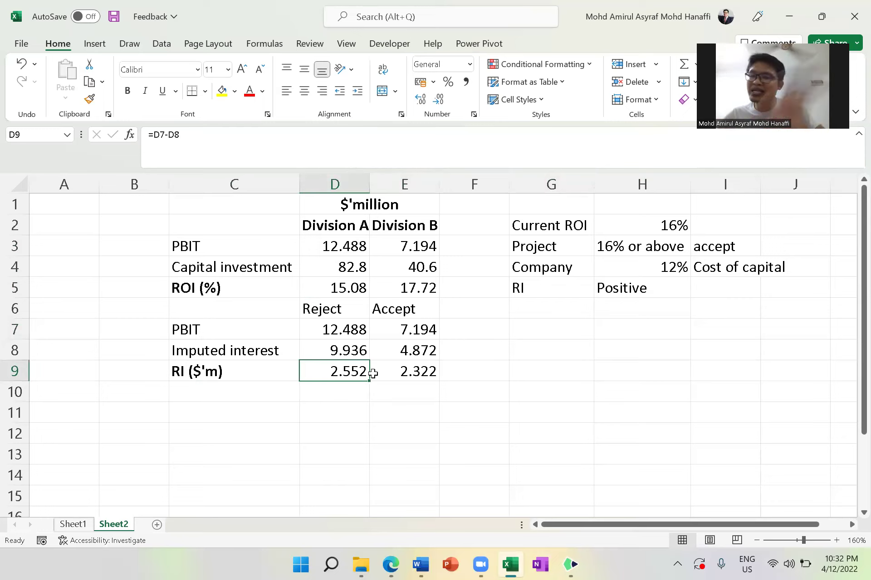
# Match the RI values in D9 and E9 to the Division A and Division B headings in row 2.
pyautogui.click(398, 223)
pyautogui.click(330, 223)
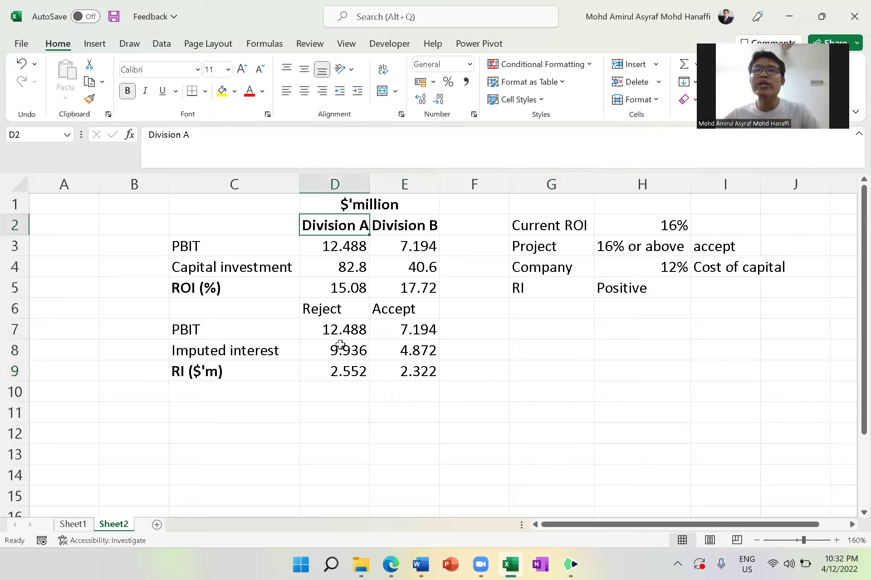
pyautogui.click(337, 371)
pyautogui.click(405, 375)
pyautogui.click(338, 372)
pyautogui.click(405, 366)
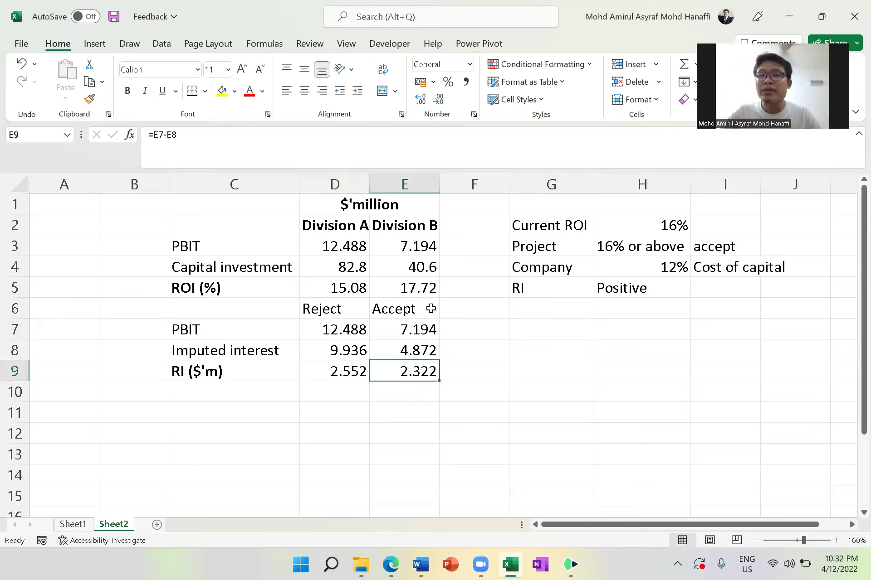
# Check Division B's ROI in E5 and RI in E9 against the RI criterion in H5 and the company row.
pyautogui.click(423, 289)
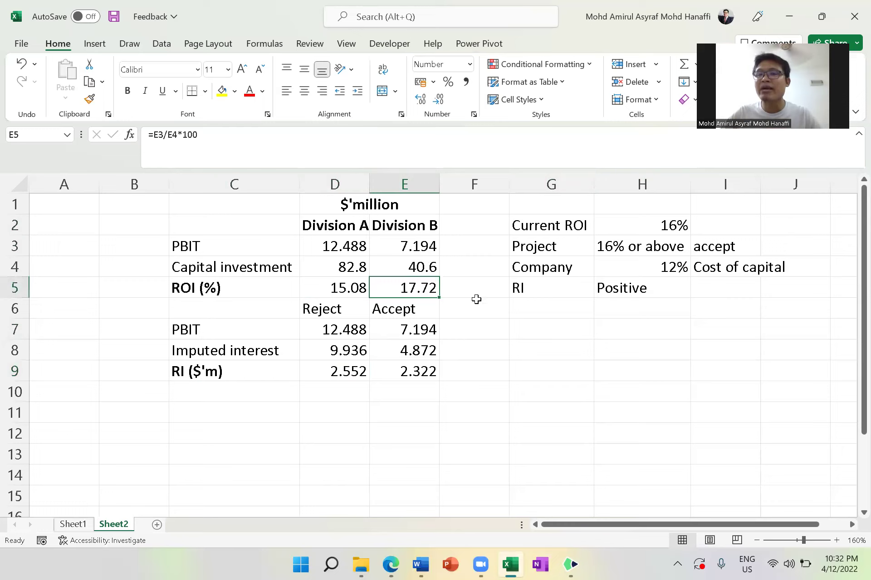
pyautogui.click(626, 289)
pyautogui.click(422, 288)
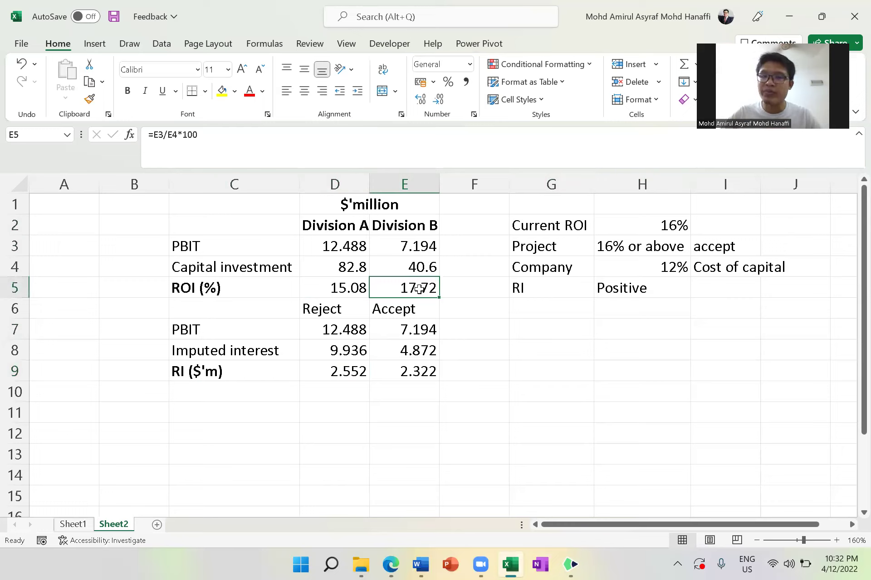
pyautogui.click(405, 373)
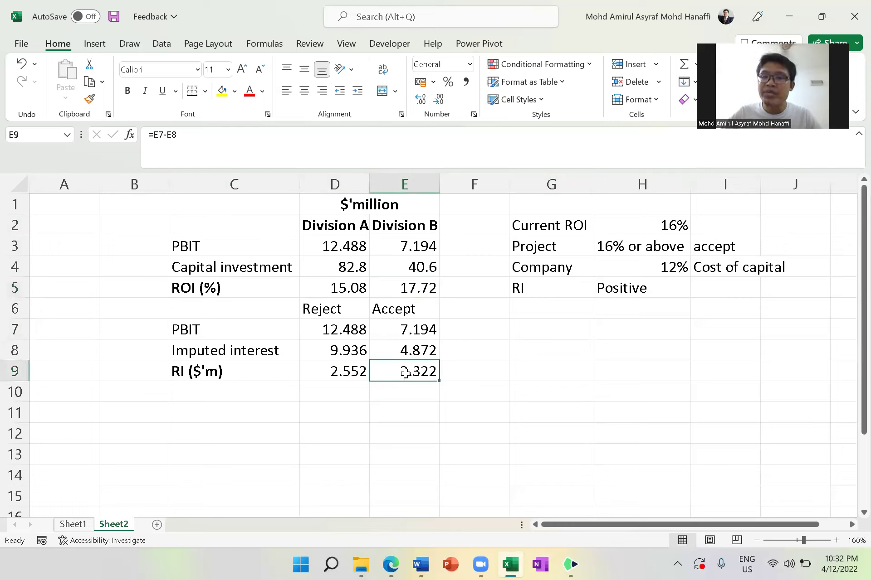
pyautogui.click(564, 264)
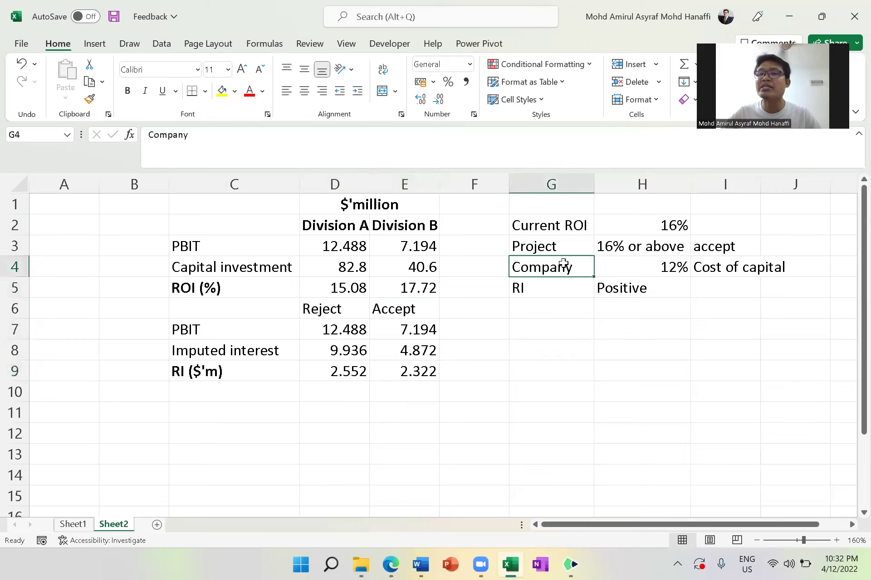
# Check Division A's RI in D9 against the company's cost of capital and the RI criterion in rows 4 and 5.
pyautogui.click(351, 221)
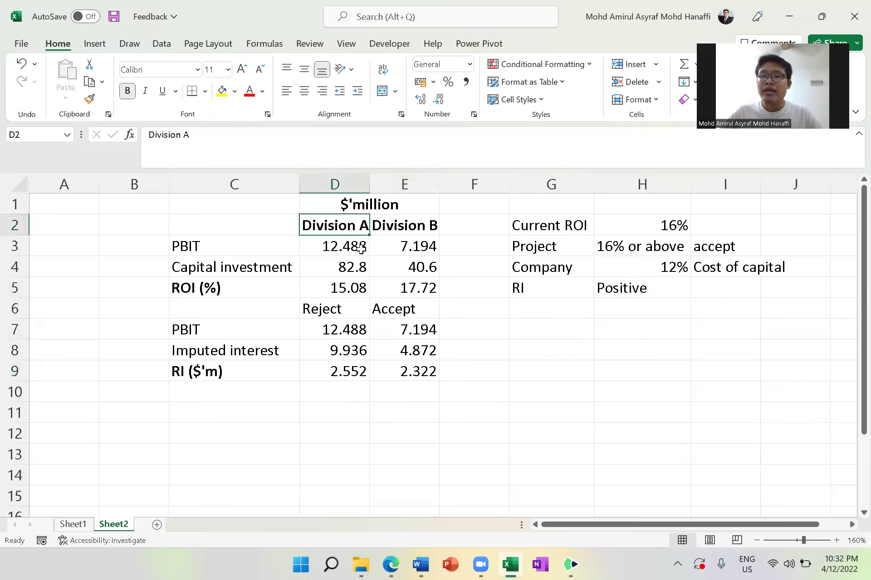
pyautogui.click(343, 379)
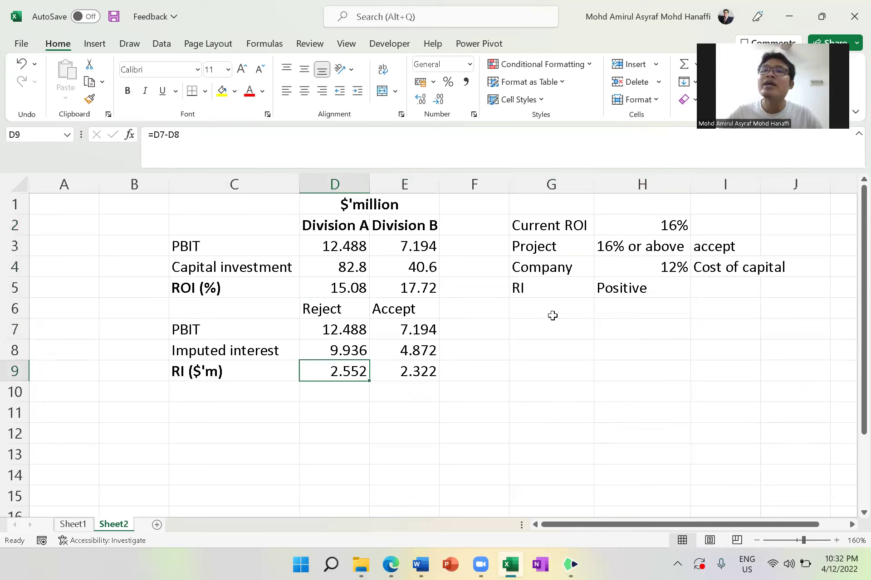
pyautogui.click(554, 272)
pyautogui.click(555, 292)
pyautogui.click(607, 288)
pyautogui.click(546, 295)
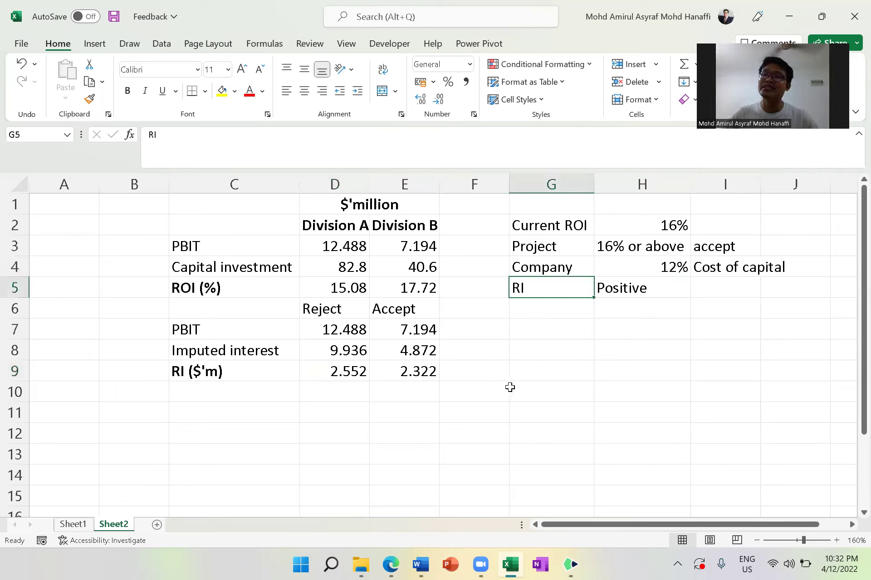
# Compare the ROI results in row 5 with the RI results in row 9 and the company criteria in G4:I5.
pyautogui.moveTo(245, 288); pyautogui.dragTo(399, 286)
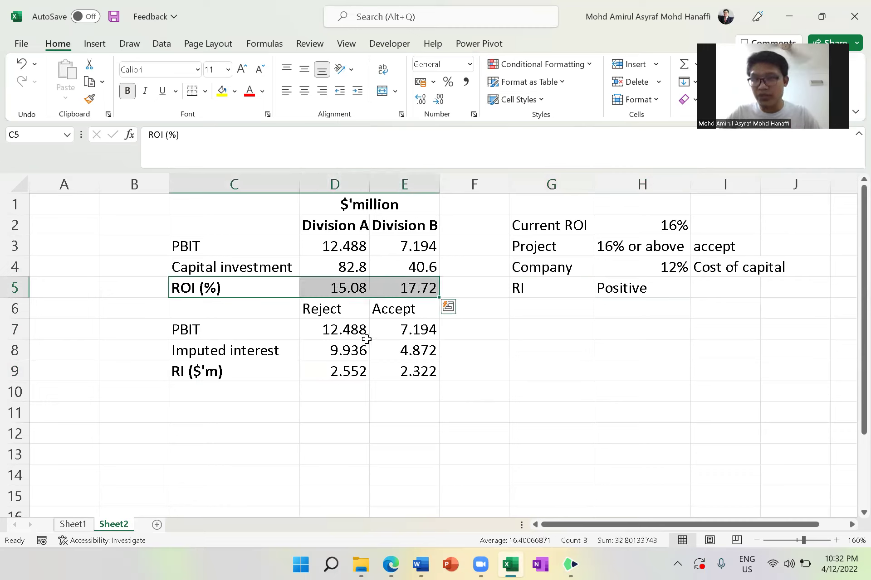
pyautogui.click(240, 366)
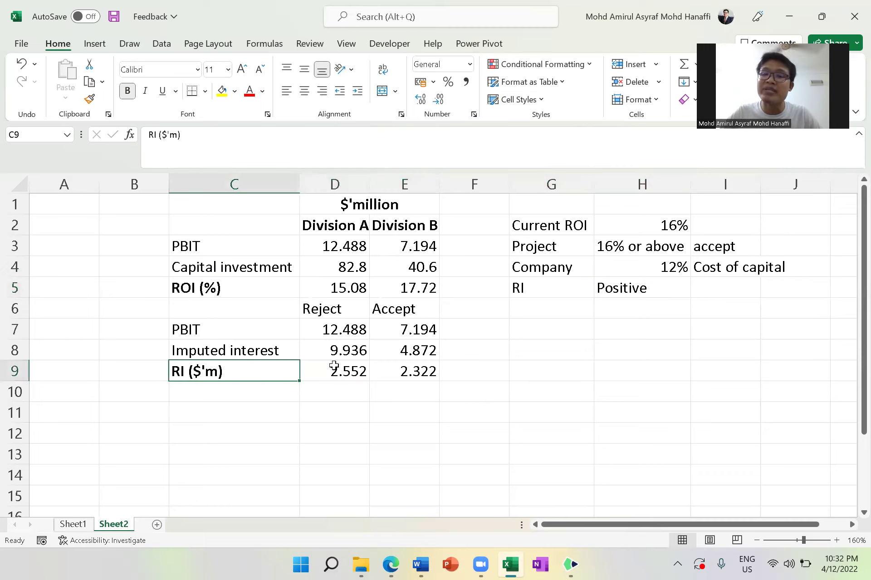
pyautogui.moveTo(335, 366); pyautogui.dragTo(414, 367)
pyautogui.click(334, 369)
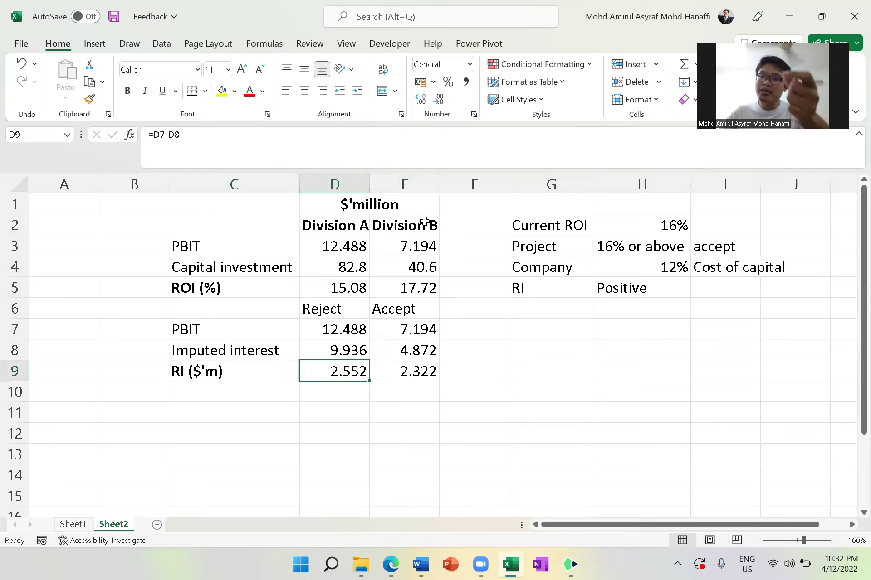
pyautogui.moveTo(362, 373); pyautogui.dragTo(397, 373)
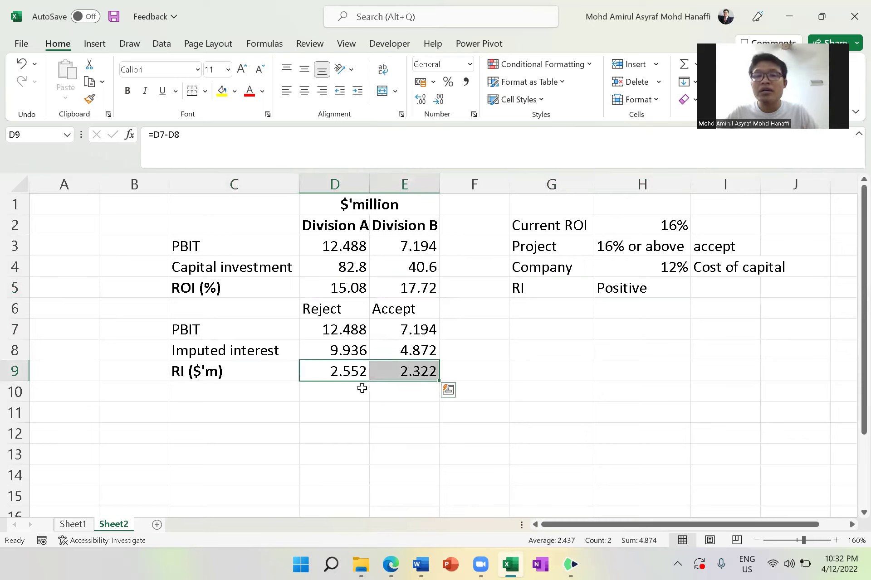
pyautogui.moveTo(576, 267); pyautogui.dragTo(691, 284)
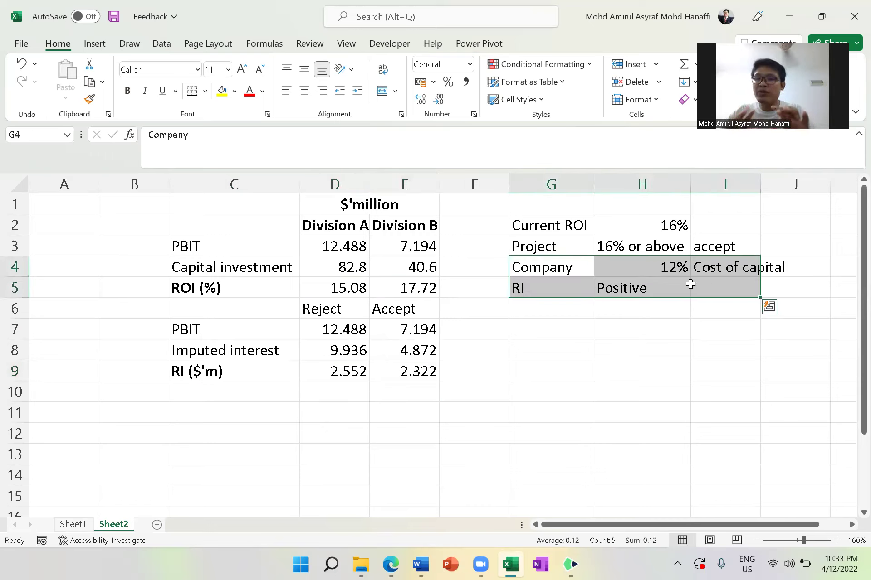
# Glance at the PDF question and read the fourth ROI vs RI note in C7 of Sheet1.
pyautogui.hotkey('alt', 'Tab')
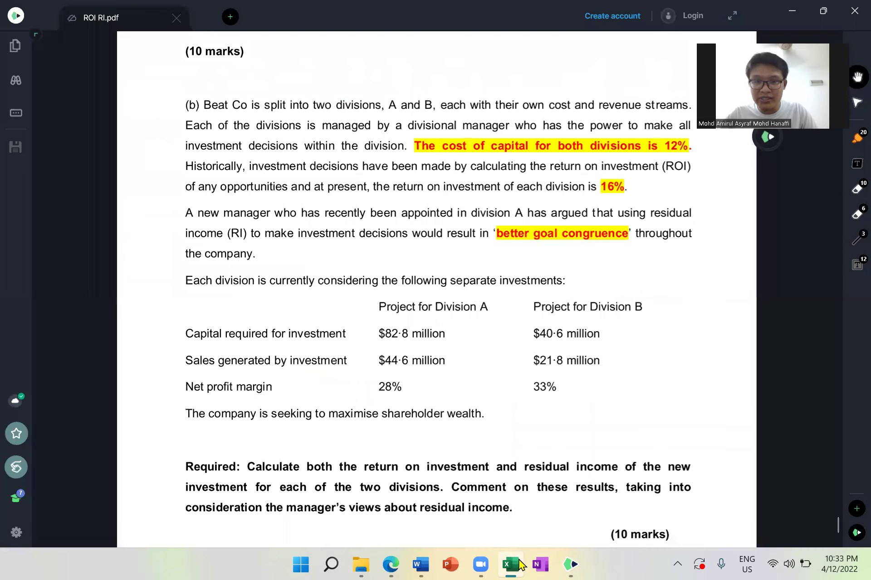
pyautogui.hotkey('alt', 'Tab')
pyautogui.click(81, 526)
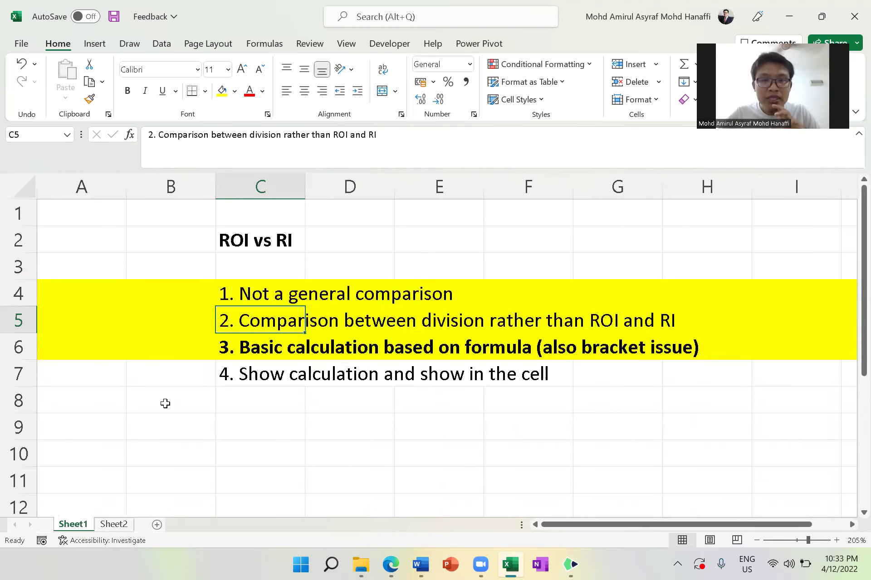
pyautogui.click(262, 373)
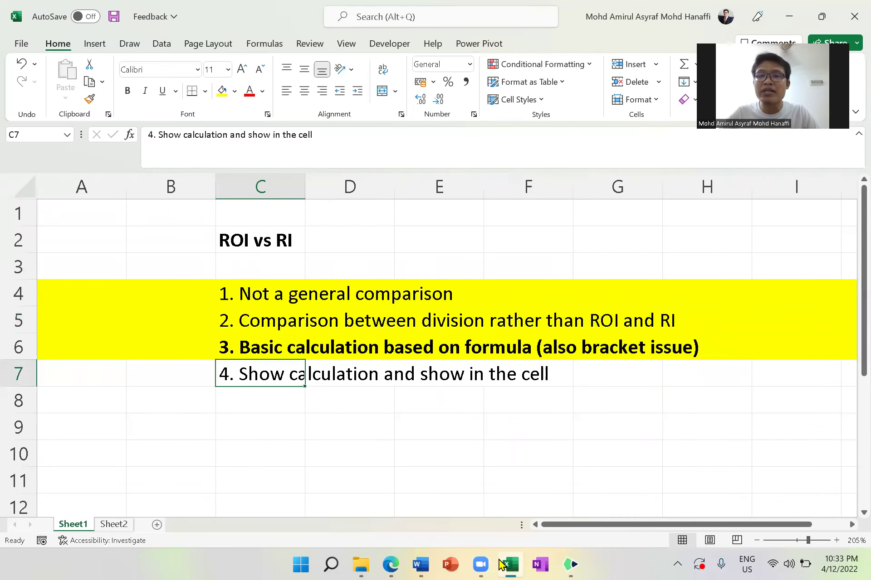
pyautogui.click(502, 564)
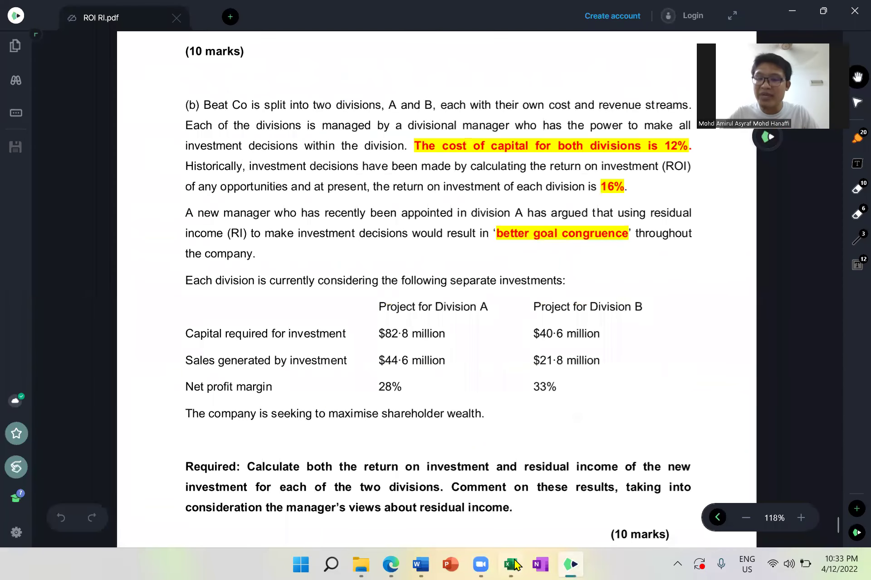
pyautogui.click(512, 564)
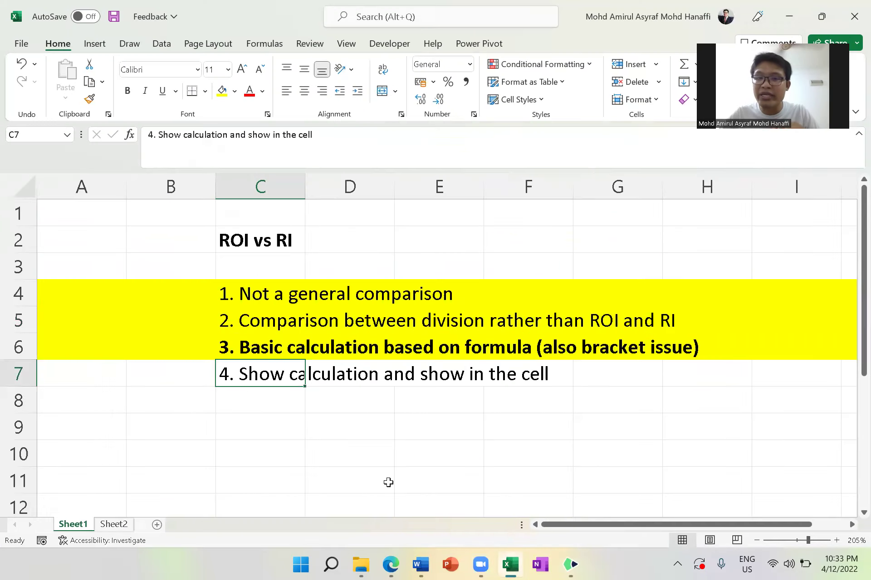
# Append the working (12.488/82.8x100) to the ROI (%) label in C5 of Sheet2 and widen column C to fit it.
pyautogui.click(128, 529)
pyautogui.click(514, 385)
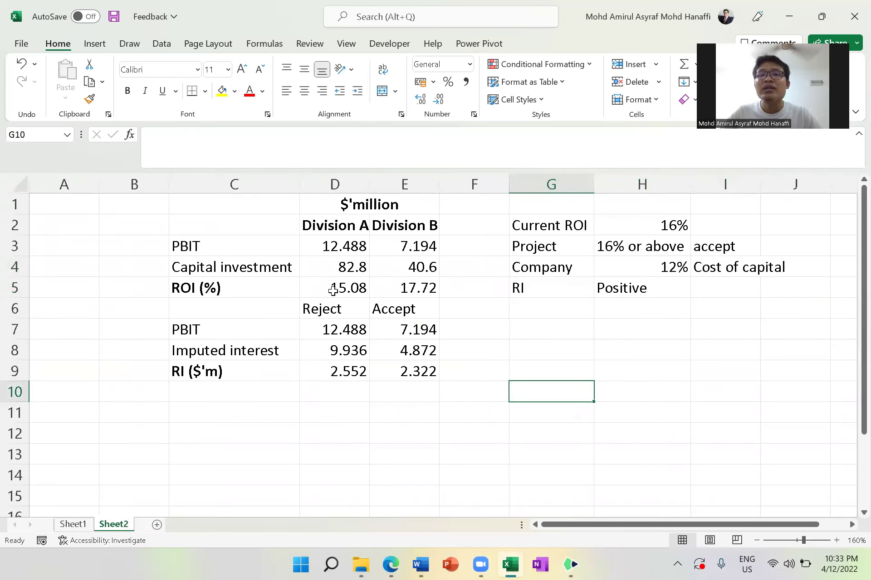
pyautogui.doubleClick(258, 291)
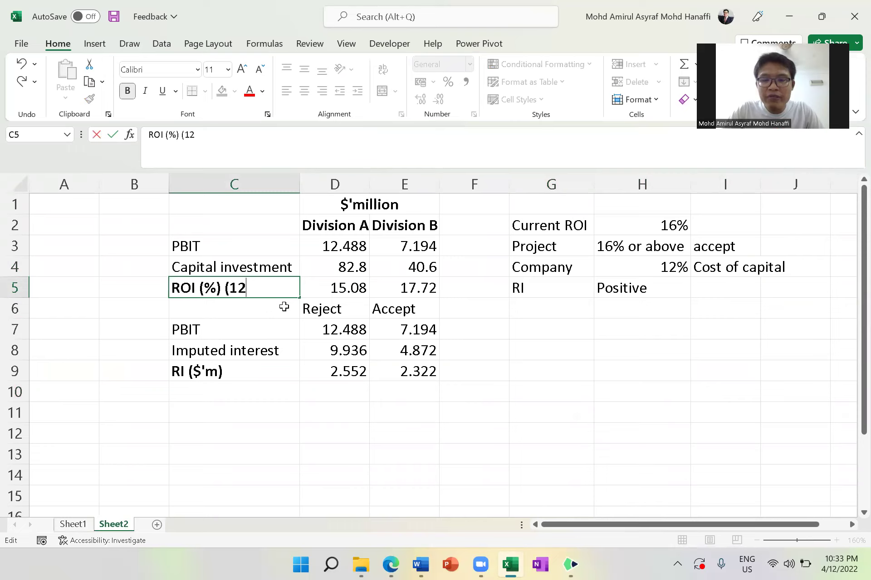
pyautogui.write('(12.488')
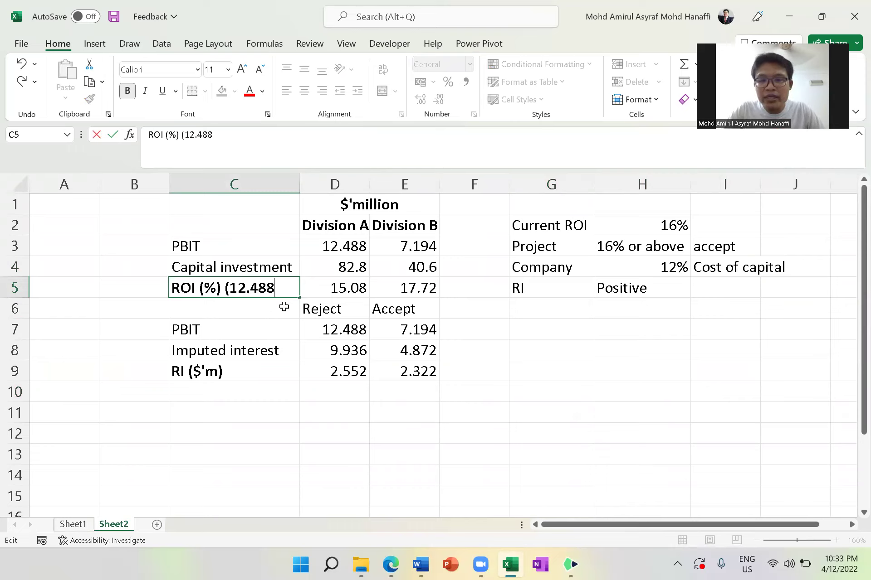
pyautogui.write('/82.8')
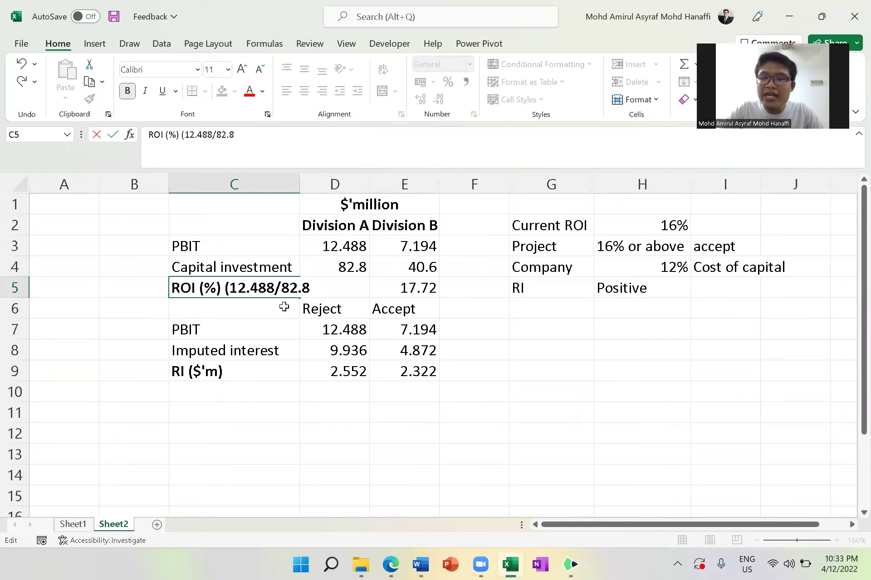
pyautogui.write('x')
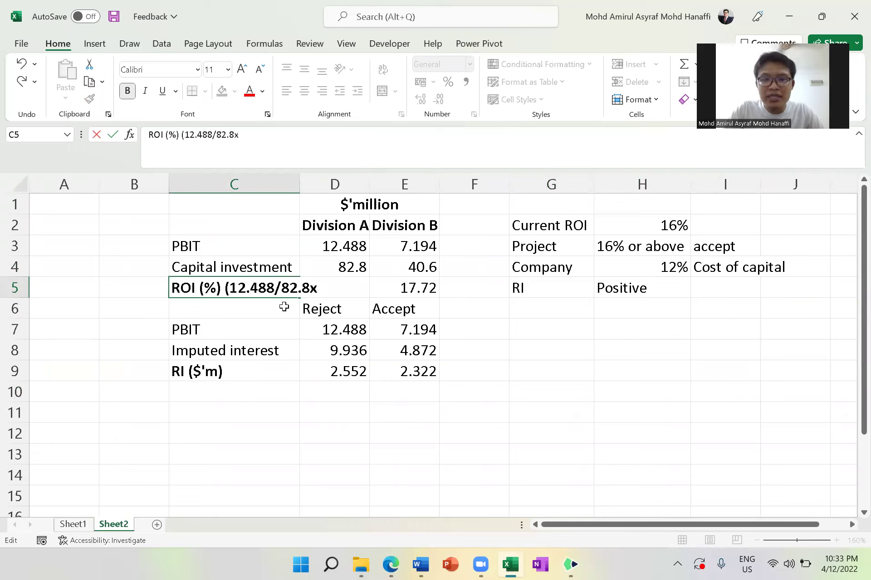
pyautogui.write('100')
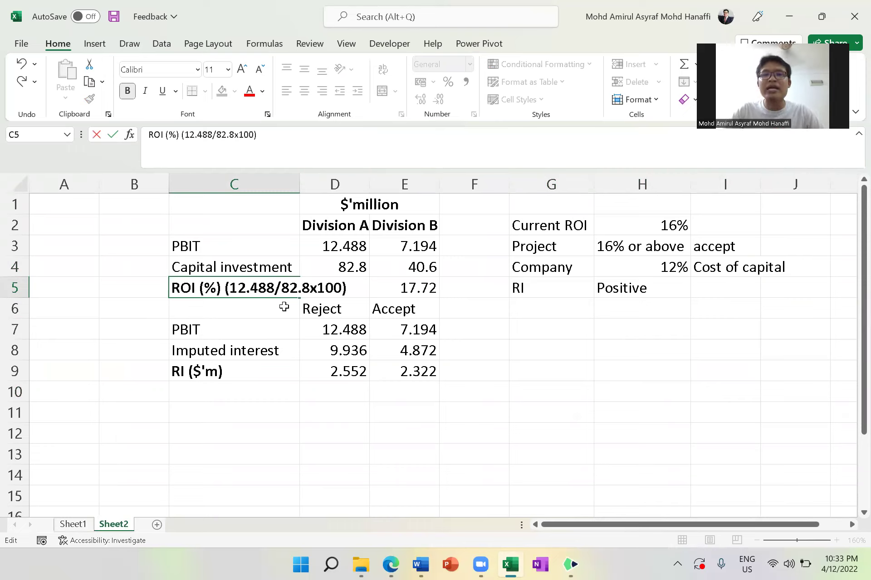
pyautogui.press('Return')
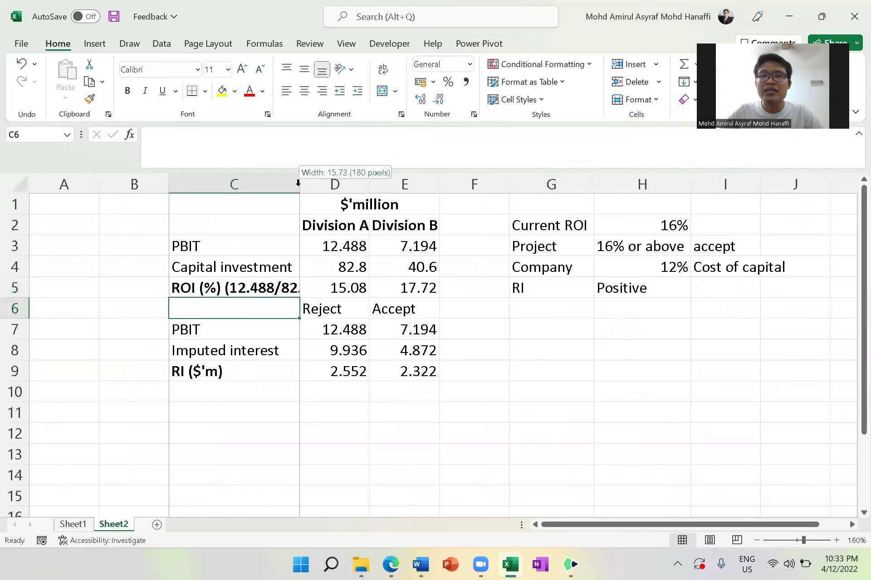
pyautogui.doubleClick(295, 186)
# Check the written working in C5 against Division A's PBIT in D3 and the ROI formula in D5.
pyautogui.click(293, 290)
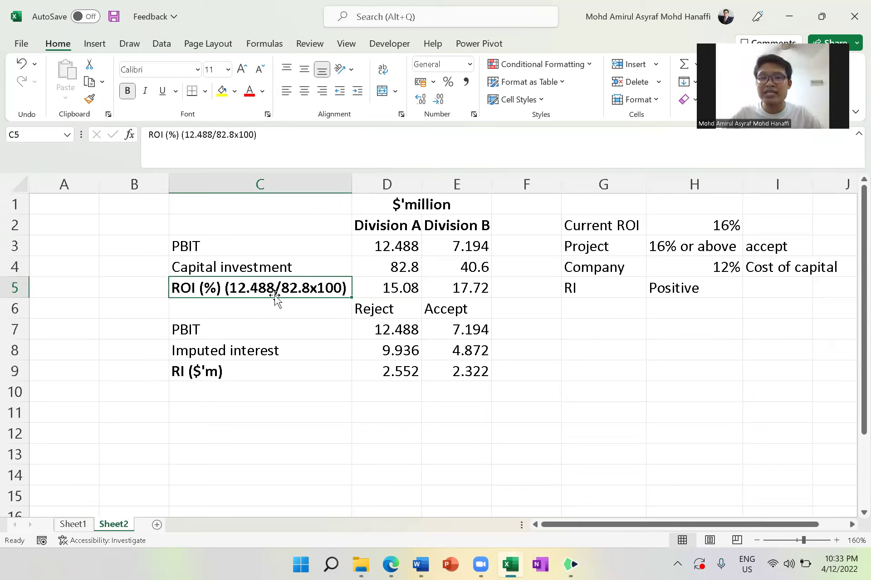
pyautogui.click(396, 245)
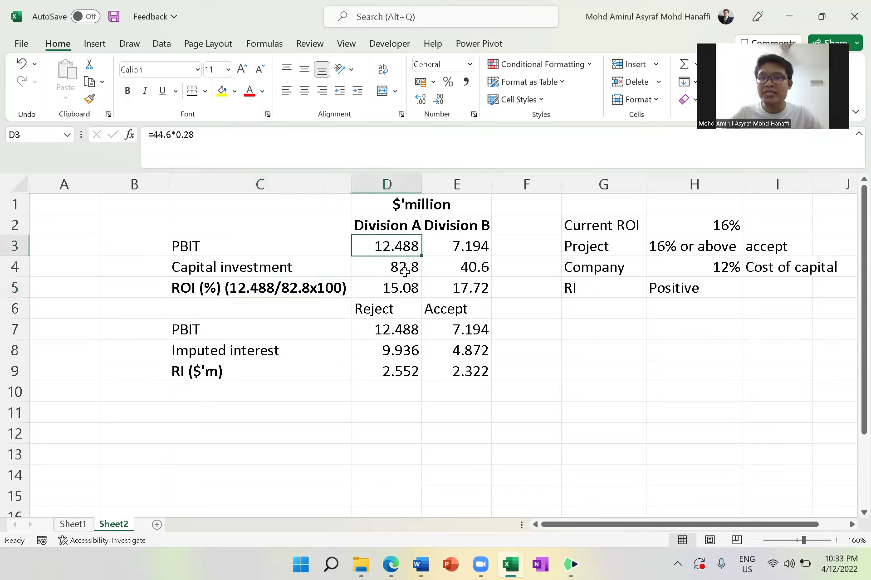
pyautogui.doubleClick(387, 290)
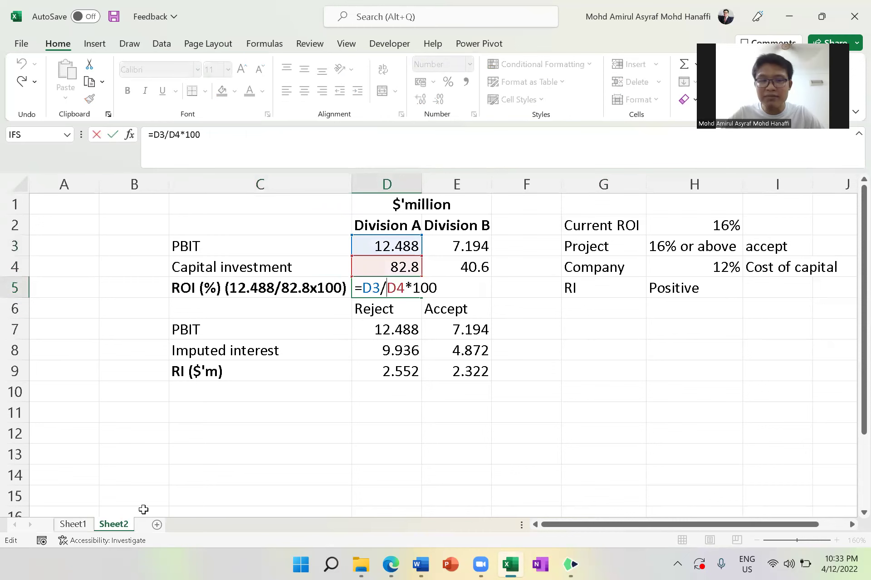
pyautogui.click(70, 525)
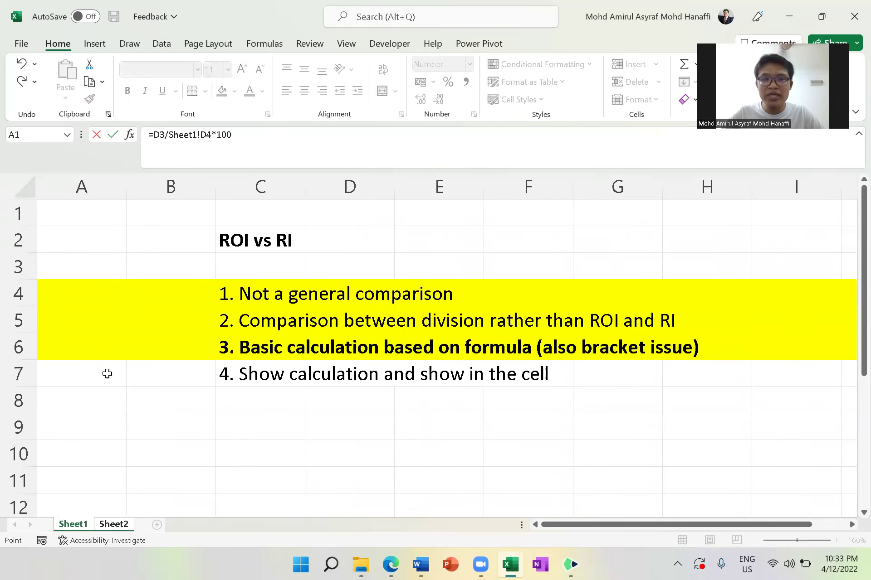
pyautogui.click(18, 374)
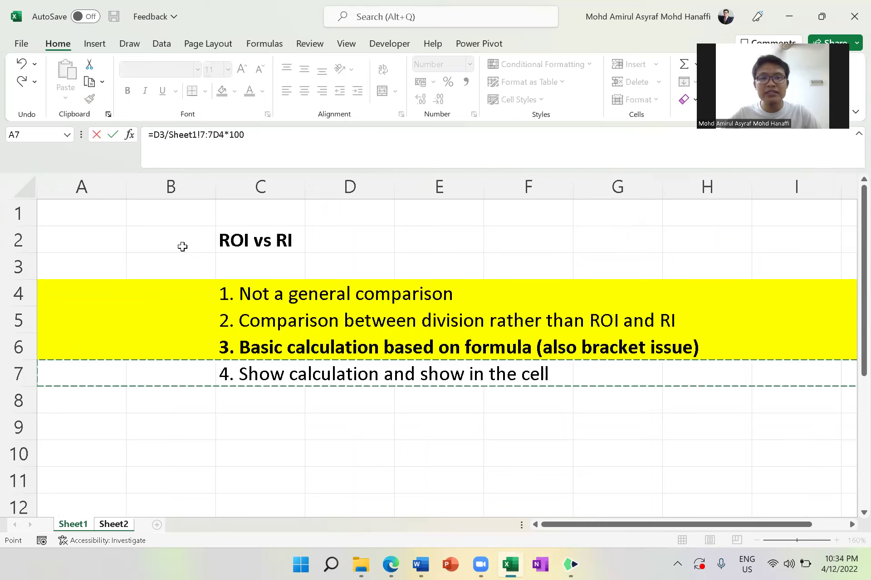
pyautogui.press('Escape')
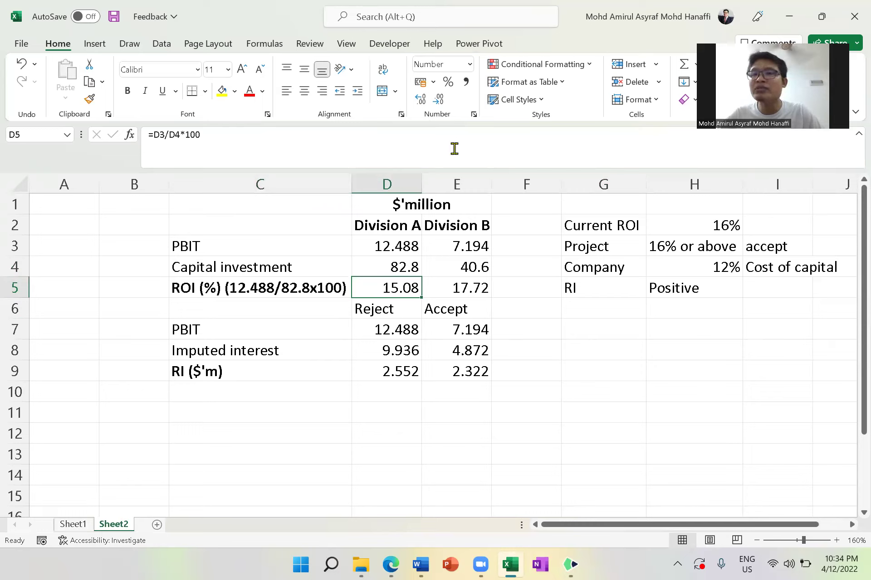
# Review how Division A's PBIT in D3 and capital investment in D4 were entered.
pyautogui.click(373, 243)
pyautogui.click(390, 268)
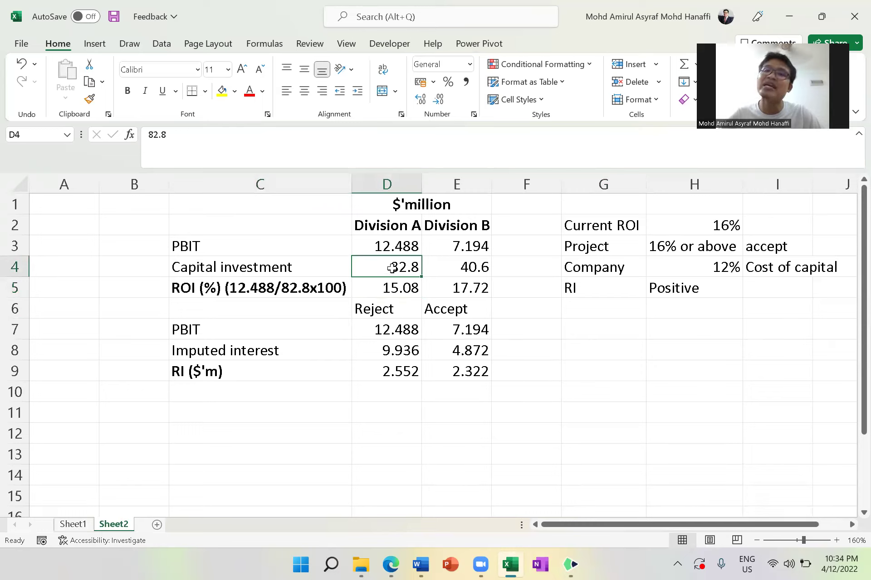
pyautogui.click(388, 246)
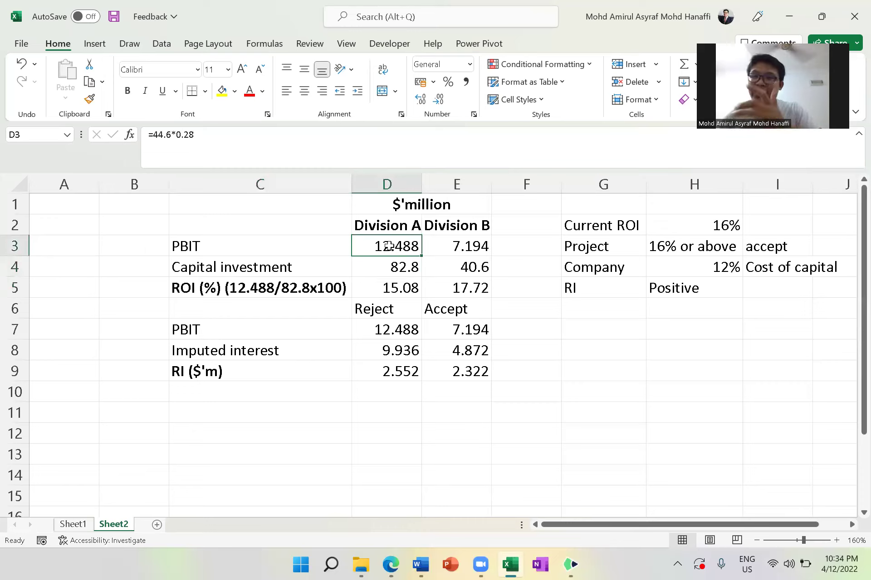